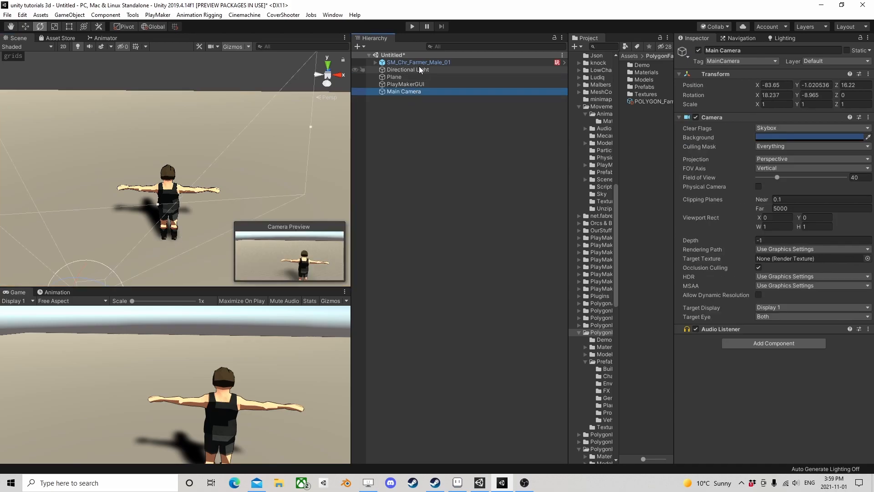
Step: Create a Cinemachine FreeLook camera and set SM_Chr_Farmer_Male_01 as its Follow target
click(403, 93)
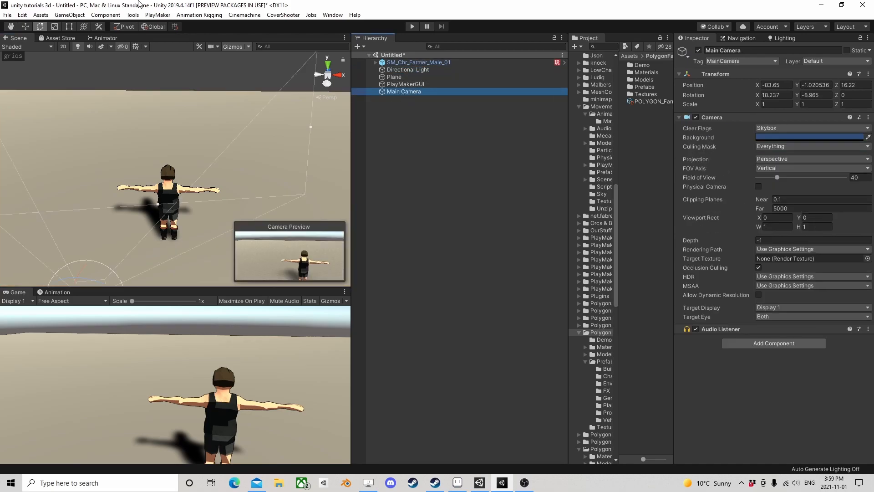
click(247, 16)
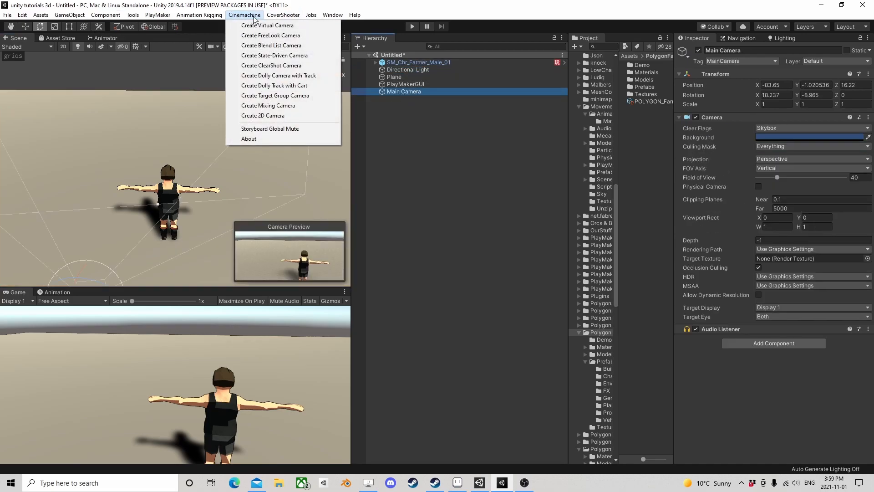
click(264, 36)
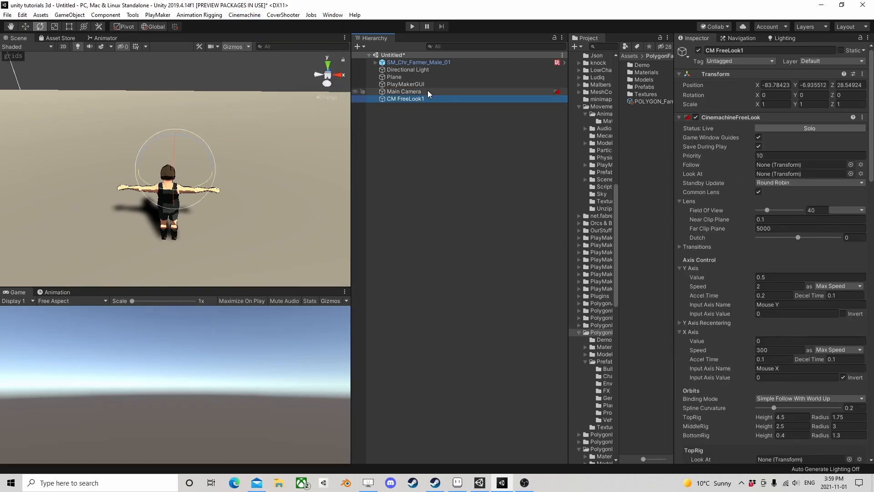
drag(404, 64, 781, 164)
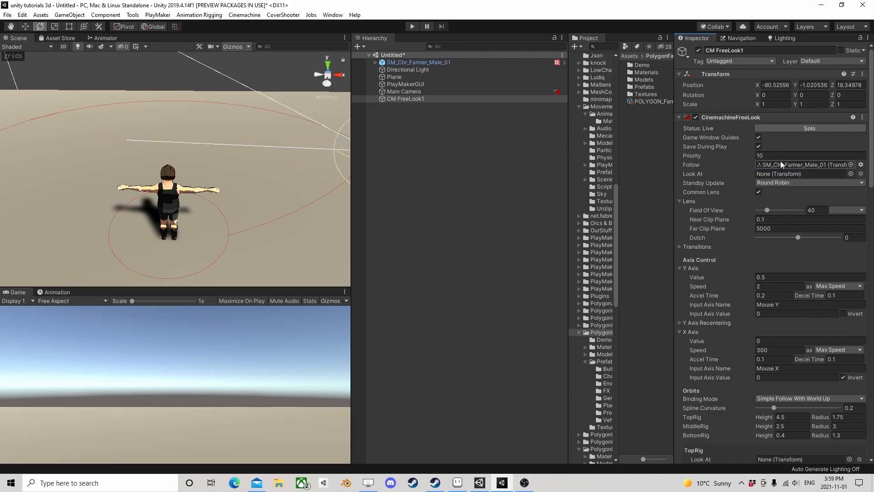
Step: Add an empty child GameObject to SM_Chr_Farmer_Male_01 and collapse the character's Root bone hierarchy
click(375, 63)
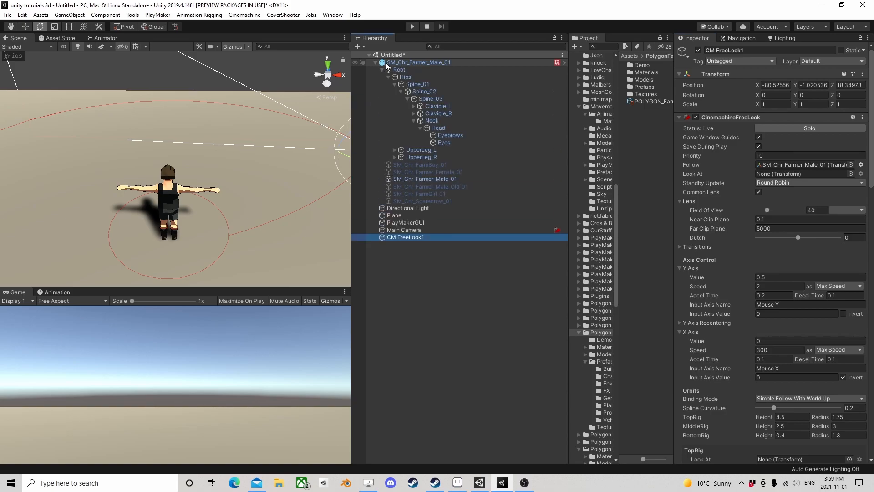
right_click(386, 66)
click(427, 186)
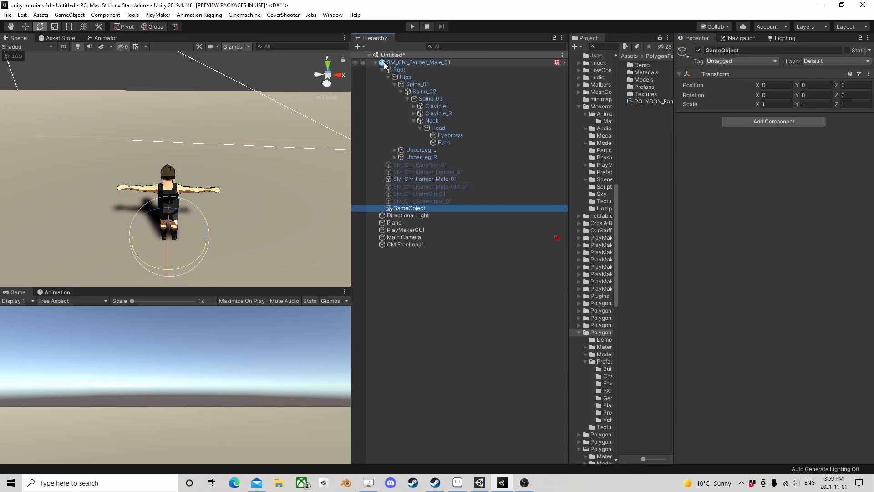
click(376, 62)
click(375, 62)
click(381, 69)
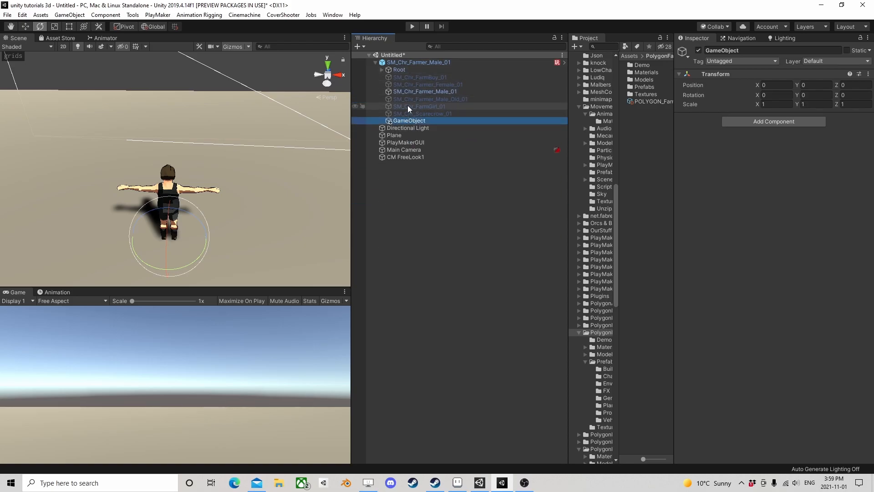
Step: Move the empty child GameObject up to the character's head, to about Y 1.553
click(26, 29)
middle_drag(222, 223, 224, 139)
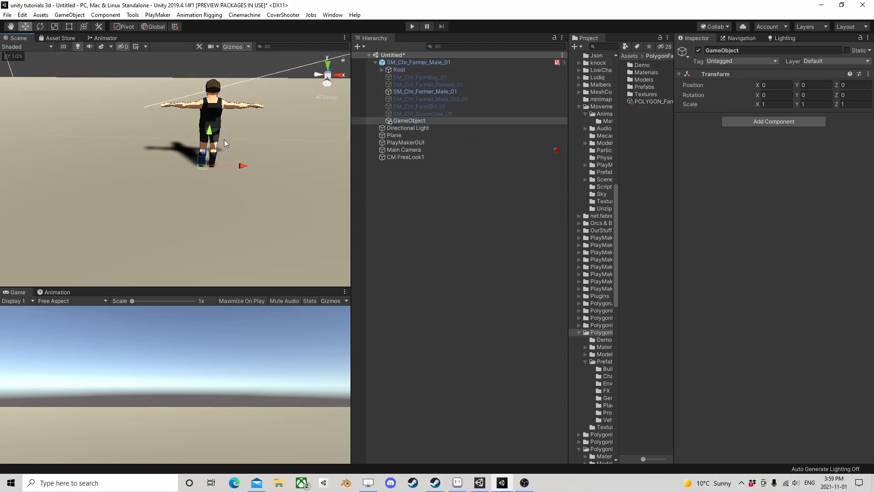
right_drag(224, 138, 199, 125)
drag(201, 168, 205, 104)
middle_drag(244, 100, 239, 138)
Step: Assign the character's child GameObject as the Look At target of CM FreeLook1
click(423, 62)
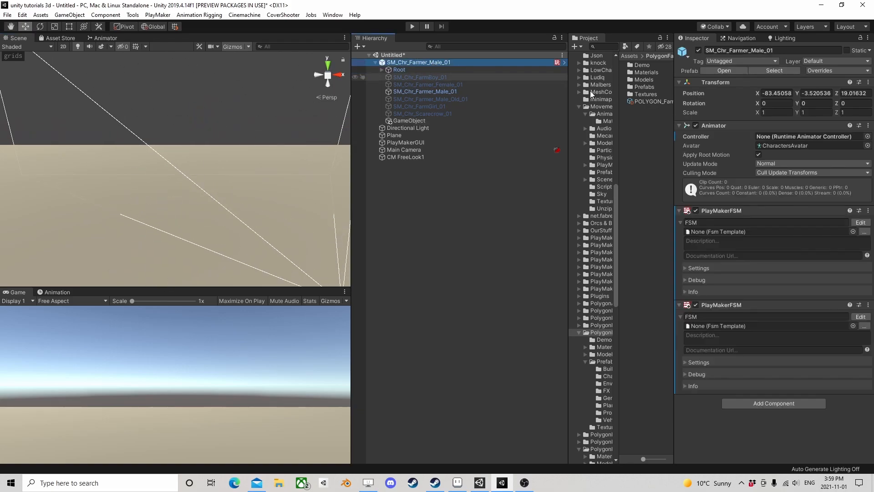
click(407, 157)
drag(423, 120, 791, 174)
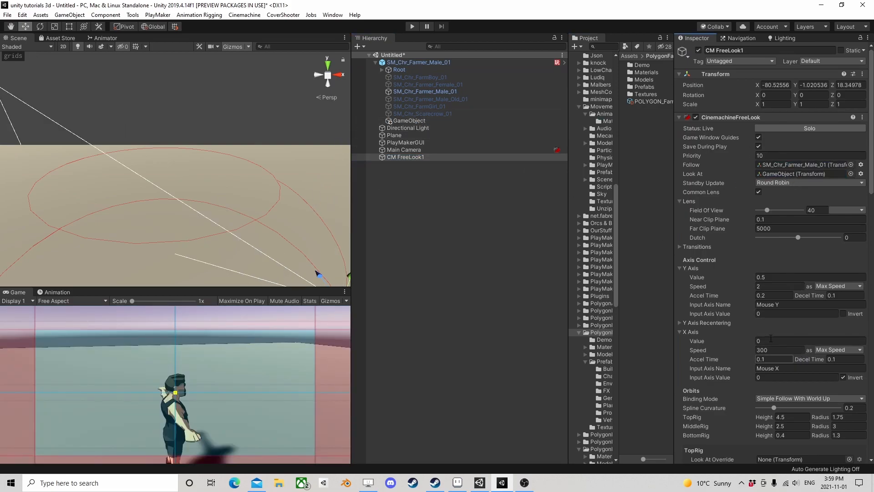
scroll(248, 241, down, 8)
middle_drag(125, 197, 136, 177)
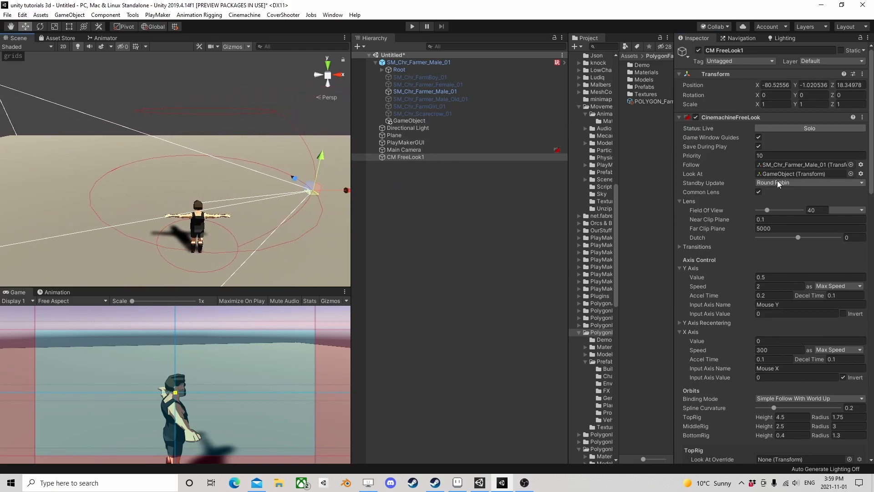
Step: Try shifting the child GameObject sideways to about X 0.3, and reset its X position to 0
click(410, 120)
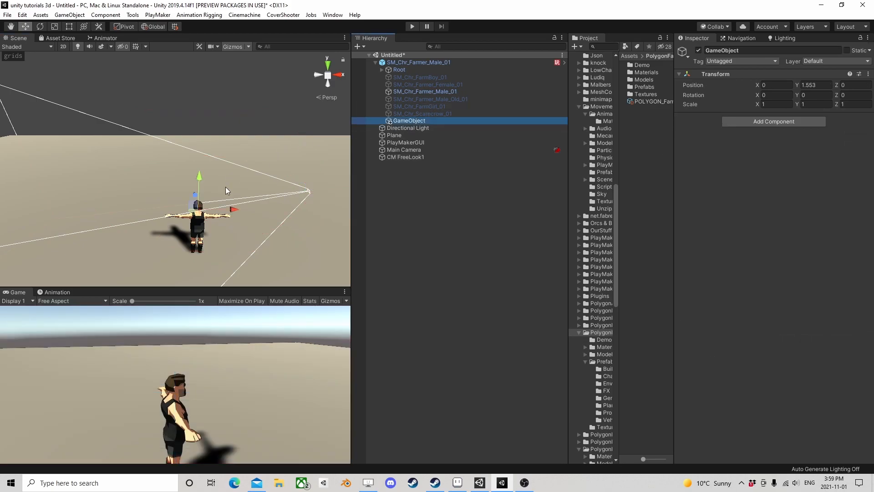
drag(227, 208, 240, 209)
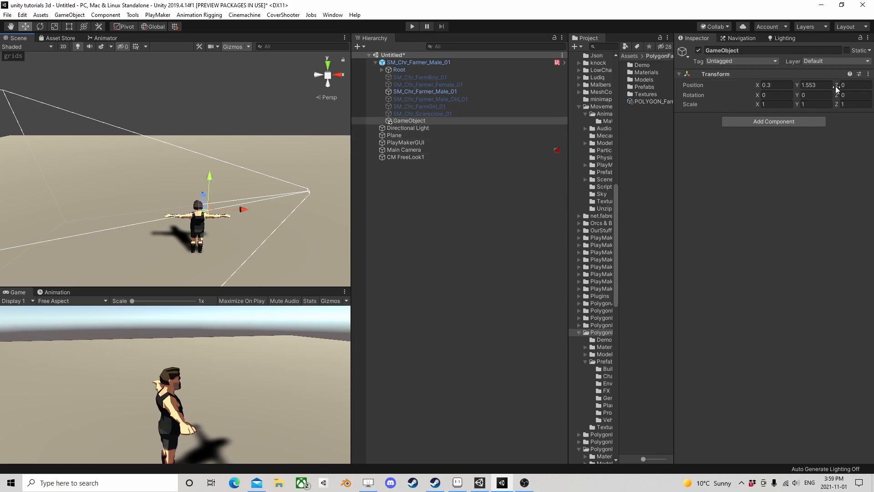
click(784, 85)
text(0)
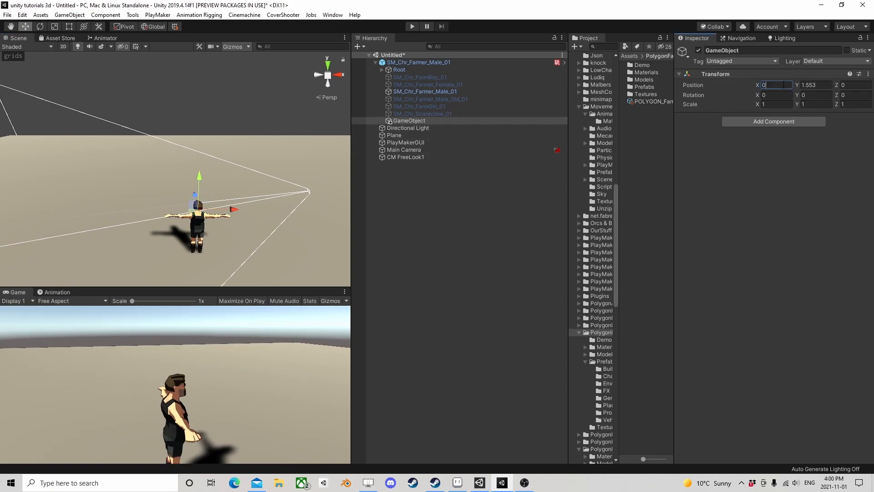
Step: Enable Invert on CM FreeLook1's Y Axis and disable Invert on its X Axis
click(442, 63)
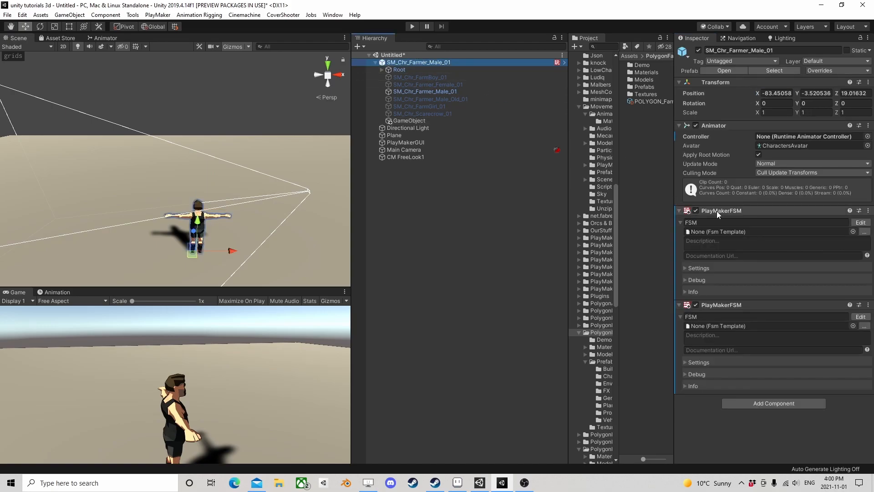
click(405, 157)
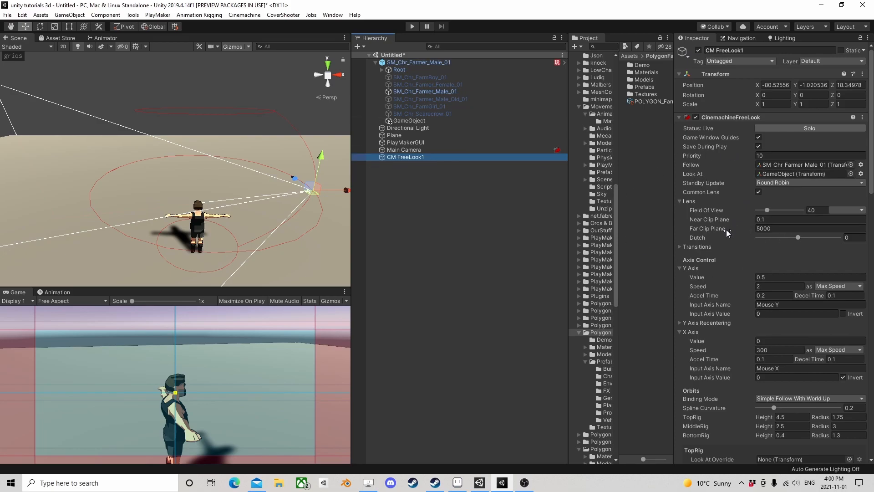
scroll(726, 232, down, 3)
click(844, 233)
click(844, 295)
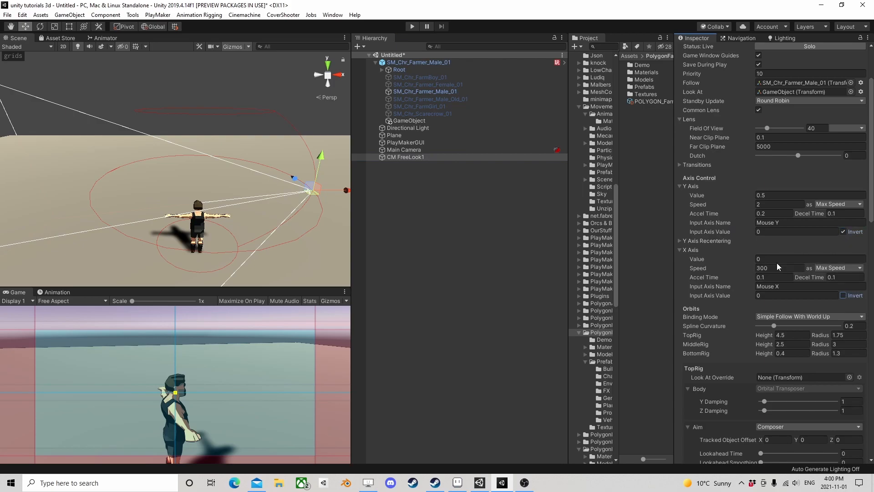
Step: Set TopRig's Y and Z Damping to 0, and Tracked Object Offset X to 0.25 for TopRig and BottomRig and 0.5 for MiddleRig
scroll(777, 255, down, 6)
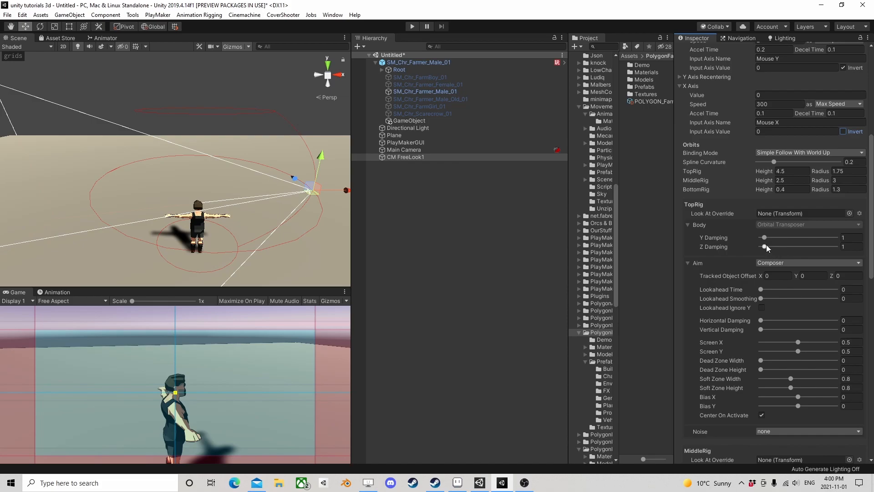
drag(765, 236, 758, 247)
click(772, 275)
text(.25)
scroll(742, 275, down, 10)
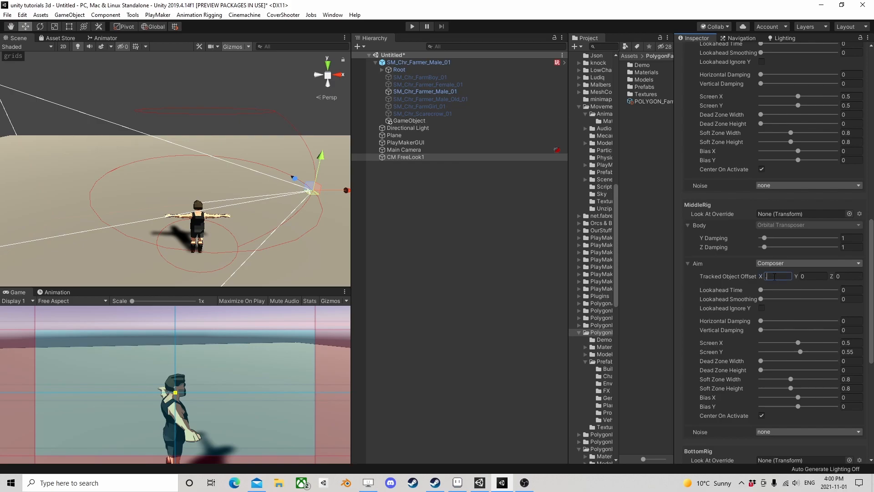
scroll(771, 305, down, 10)
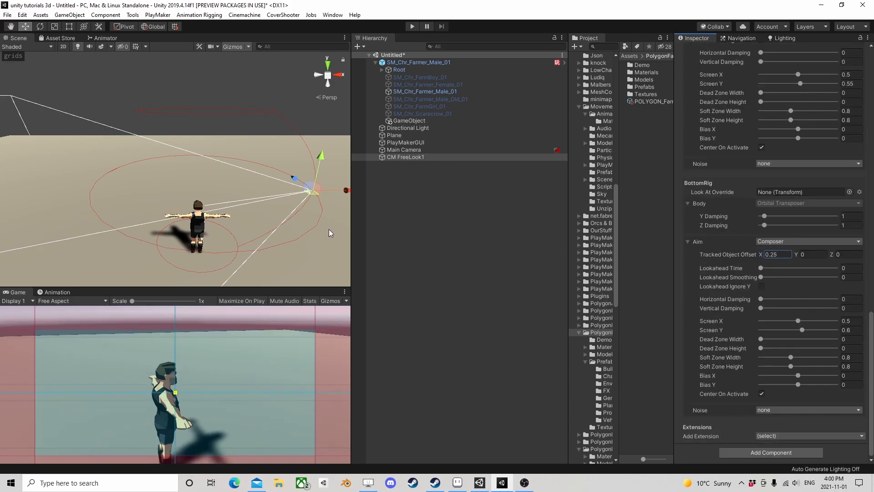
Step: Play-test the FreeLook camera's orbit around the farmer character, and stop the game
click(413, 26)
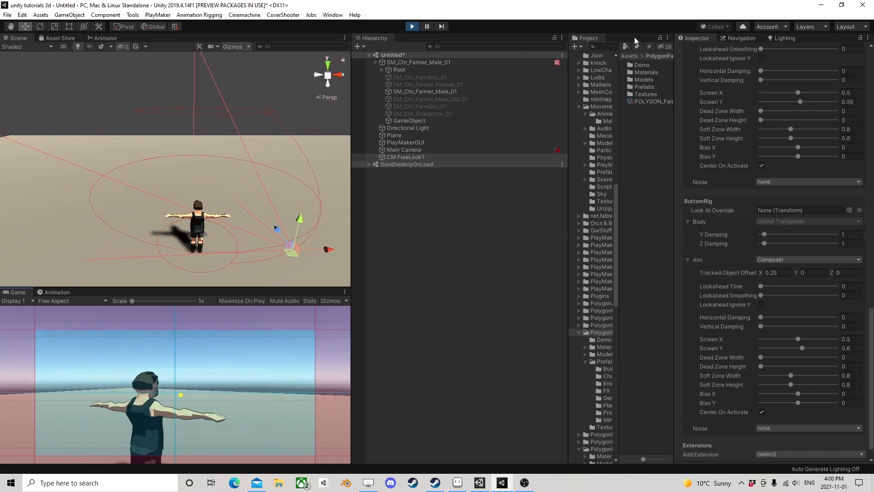
click(411, 27)
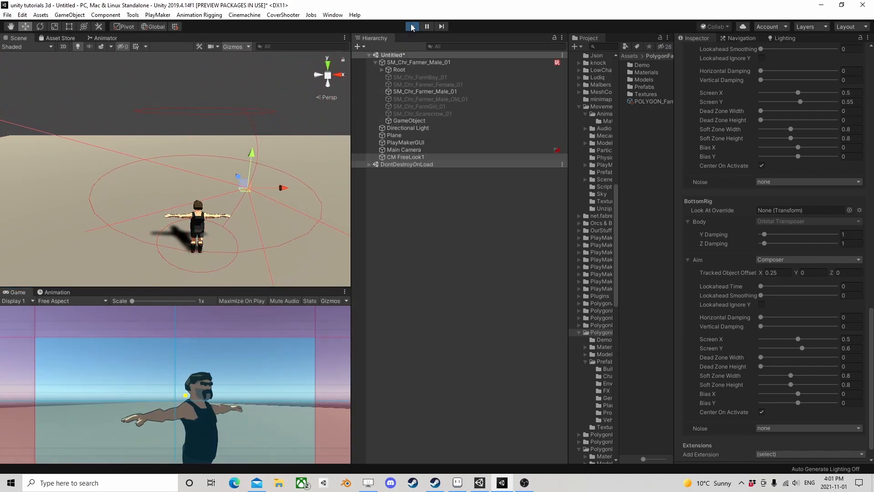
Step: Set Tracked Object Offset X to 0.15 on BottomRig, 0.25 on MiddleRig and 0.15 on TopRig
click(783, 256)
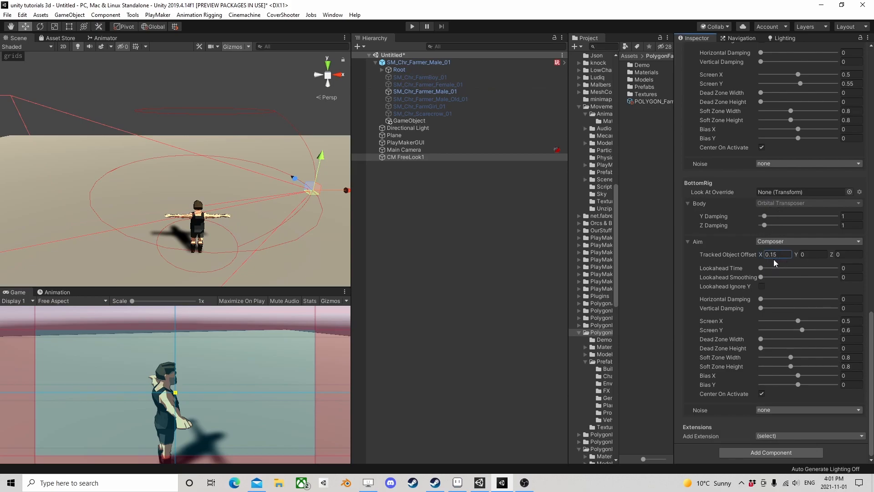
scroll(777, 260, up, 8)
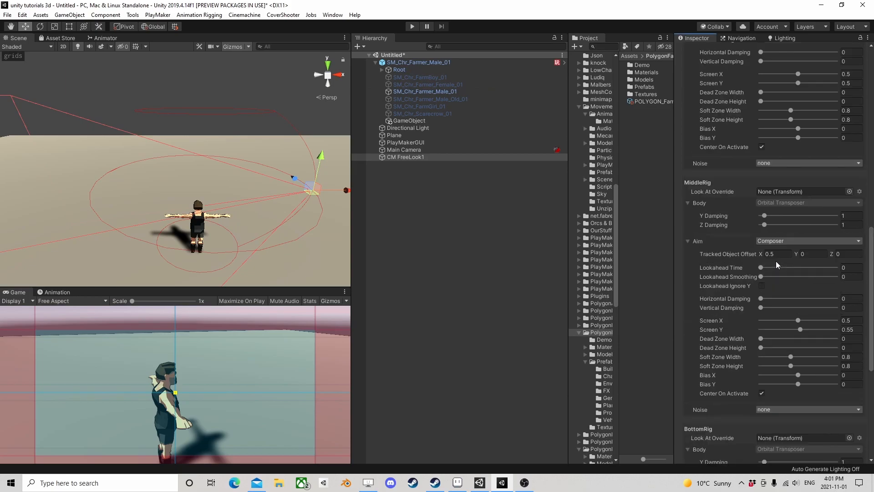
click(778, 253)
scroll(776, 253, up, 8)
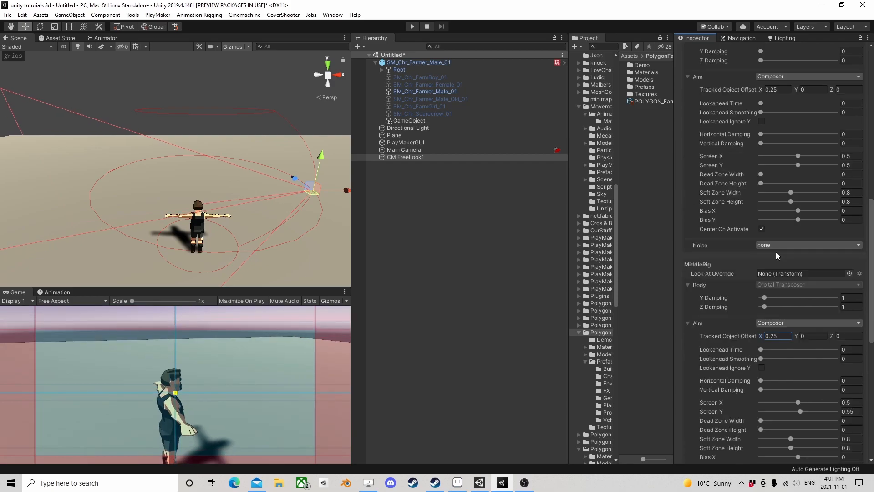
click(782, 255)
text(.15)
key(Return)
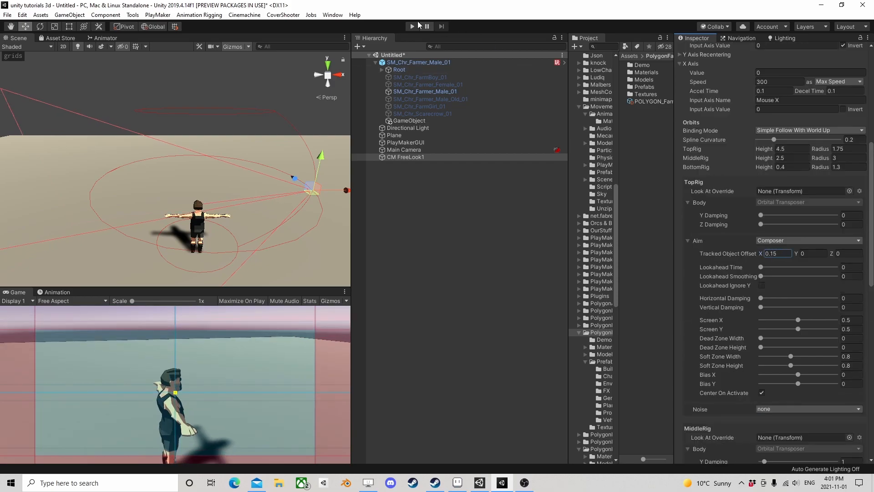
Step: Run the game and try raising the look-at GameObject to about Y 1.65 while checking the FreeLook view
click(415, 28)
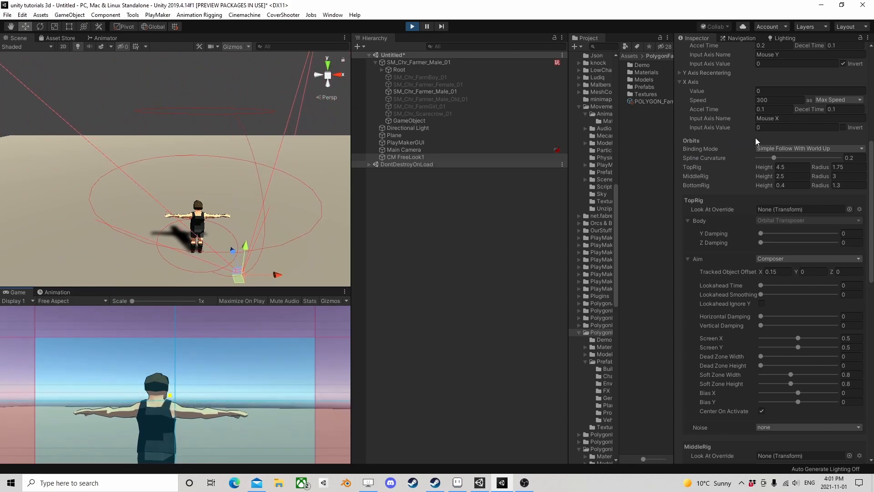
click(410, 121)
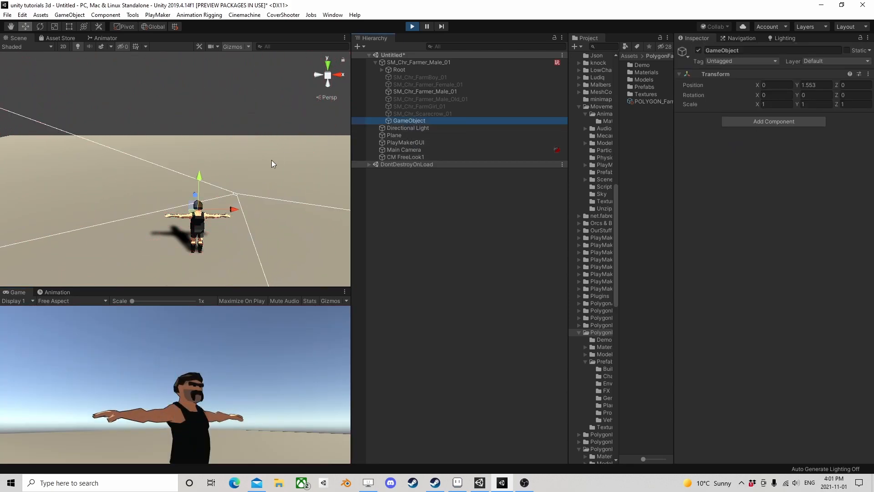
drag(202, 177, 199, 172)
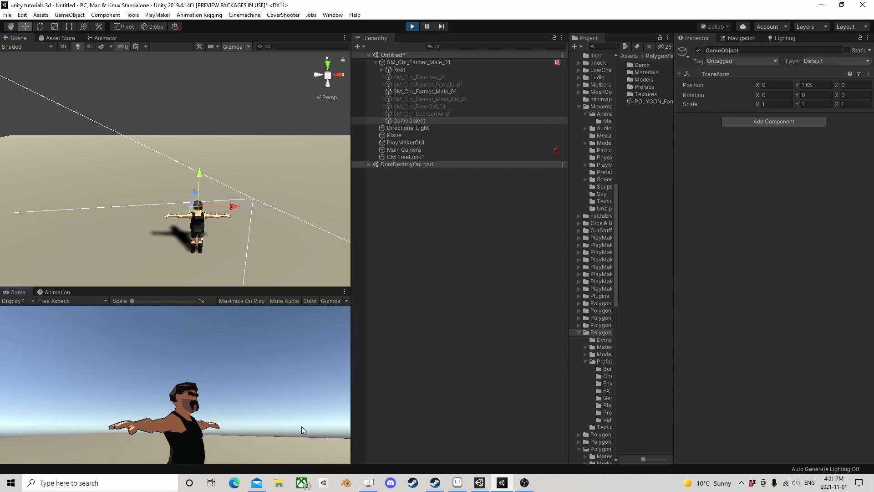
click(420, 157)
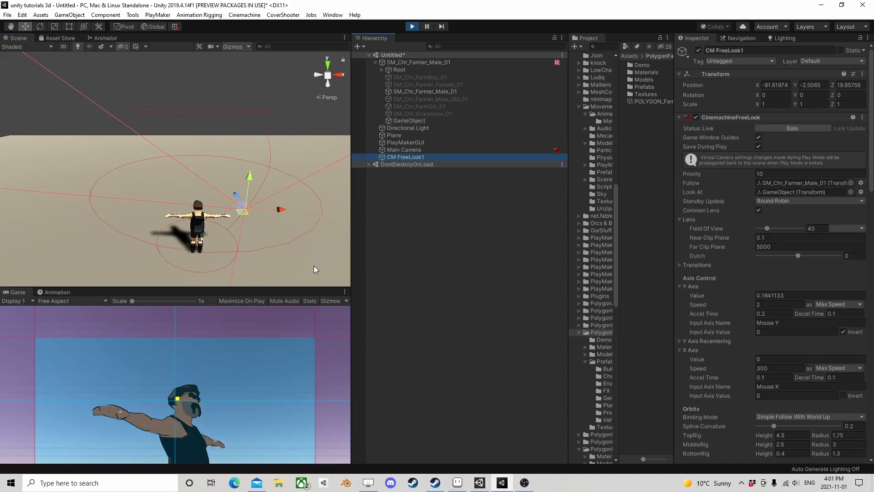
click(314, 423)
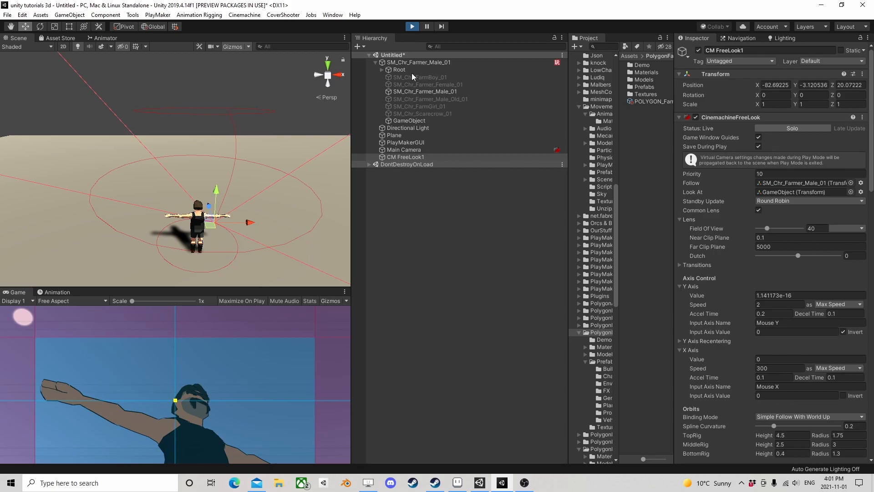
key(ctrl+p)
Step: Set the look-at GameObject's Y position to 1.7
click(417, 121)
click(815, 84)
text(1.7)
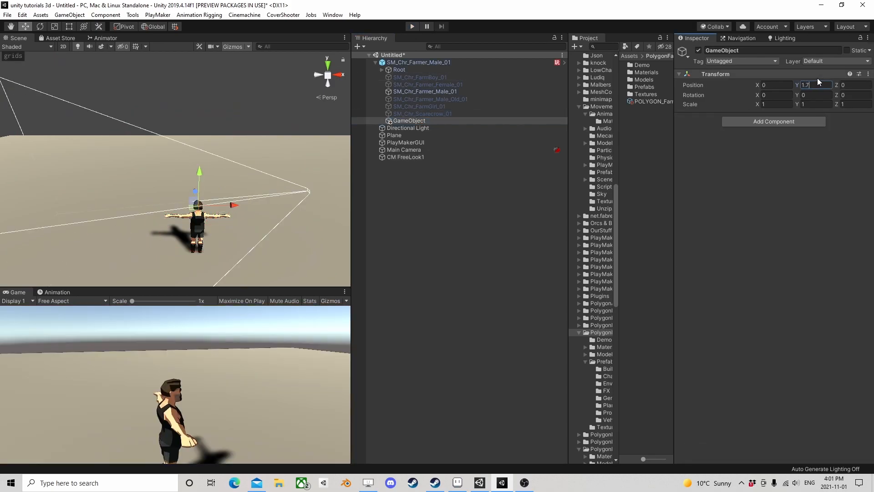
Step: Set the Tracked Object Offset X of CM FreeLook1's TopRig to 0.2
click(406, 157)
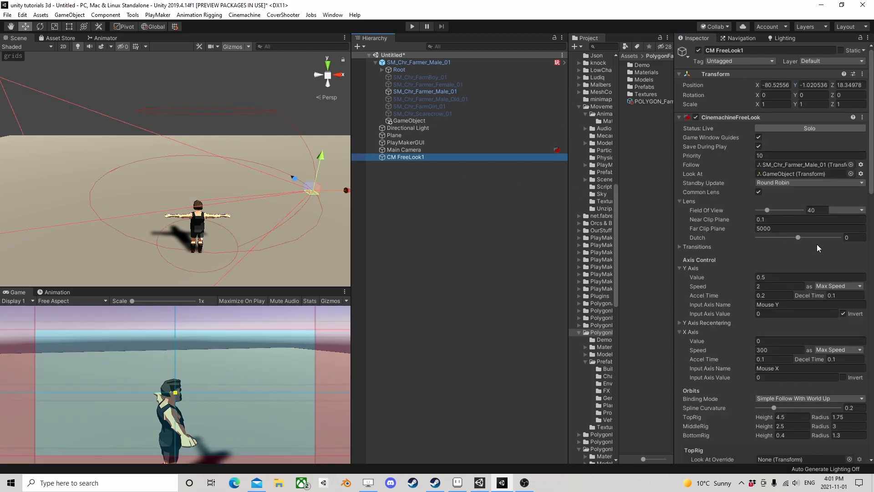
scroll(815, 241, down, 10)
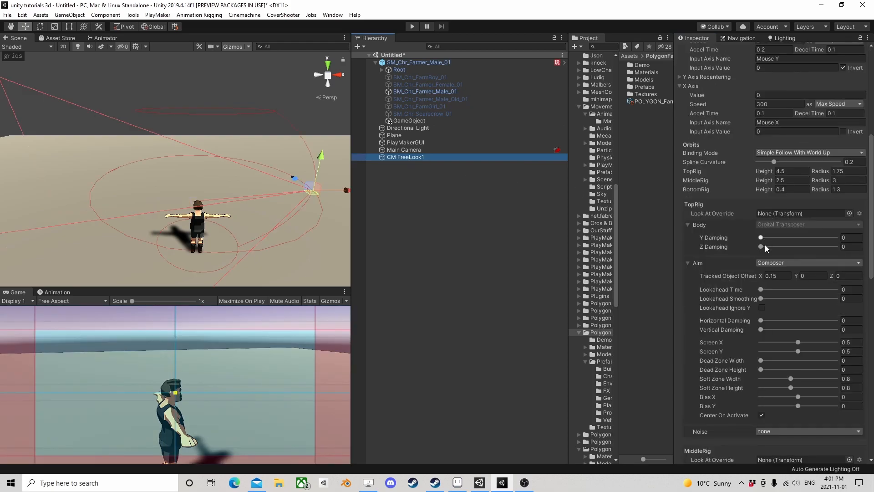
click(782, 275)
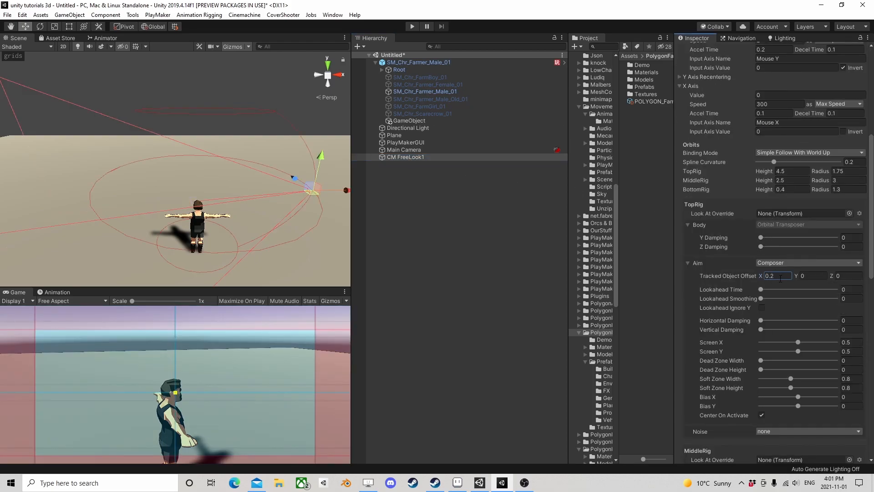
Step: Set the FreeLook camera's Tracked Object Offset X to 0.2 on TopRig, 0.4 on MiddleRig and 0.2 on BottomRig
text(0.2)
scroll(778, 282, down, 6)
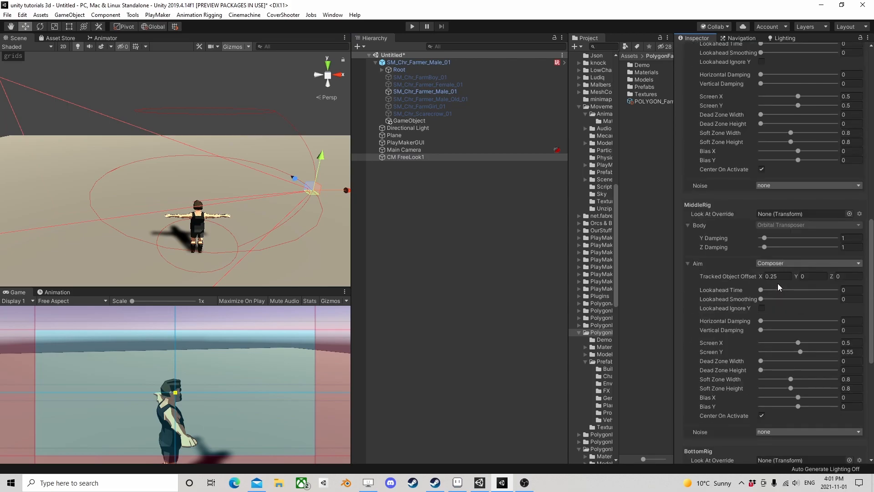
click(781, 277)
text(.4)
scroll(778, 283, down, 9)
click(777, 277)
text(.2)
key(Return)
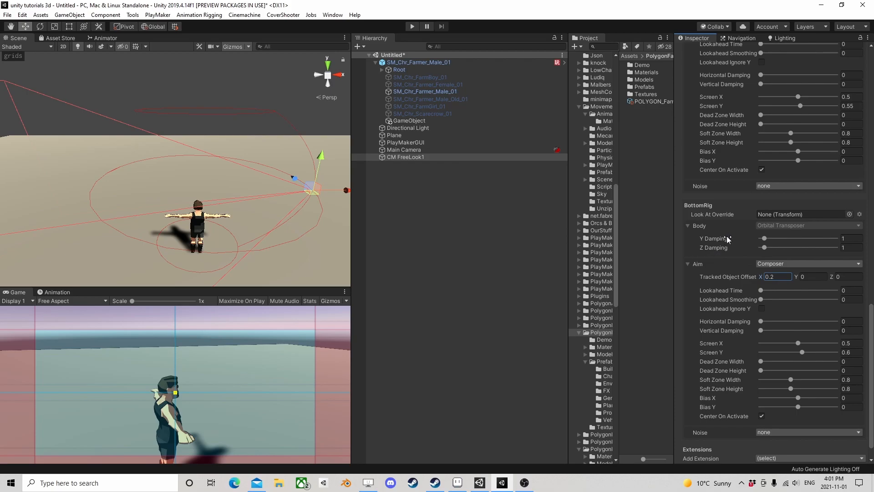
Step: Set the Y Damping and Z Damping of both BottomRig and MiddleRig to 0
drag(764, 237, 738, 246)
scroll(739, 246, up, 6)
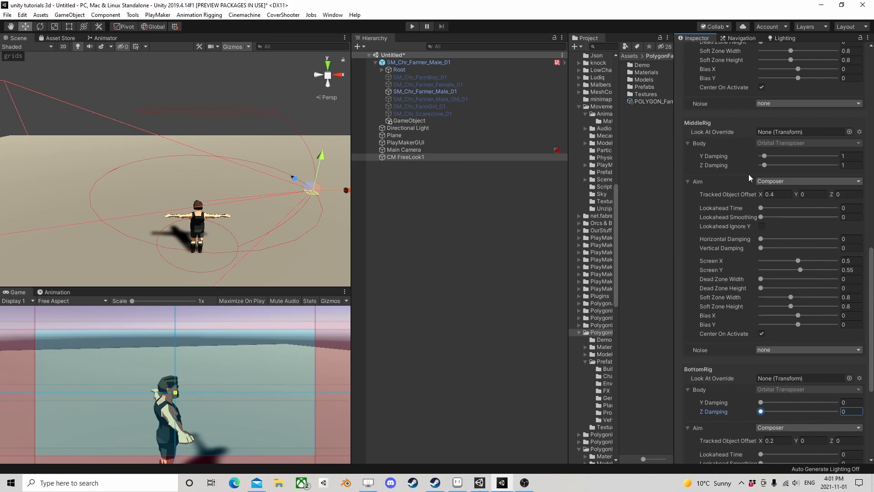
drag(766, 156, 742, 165)
scroll(776, 209, up, 9)
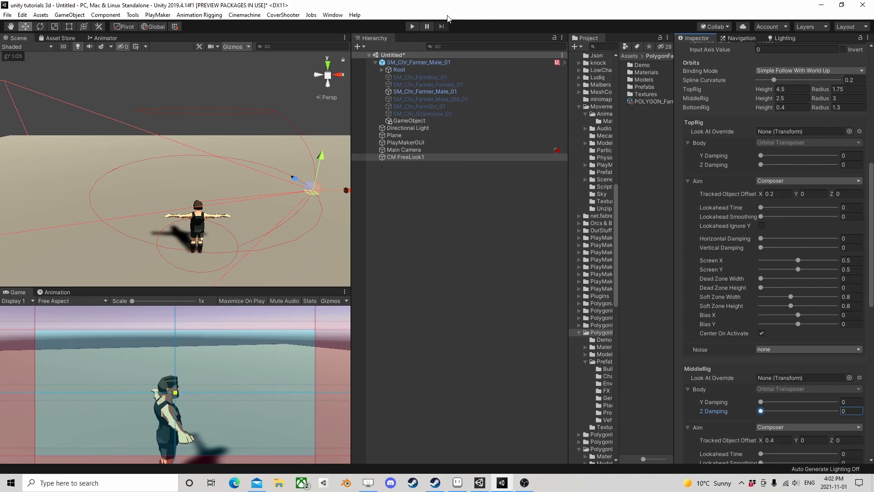
Step: Run the game to check how the FreeLook camera orbits the farmer, and stop it
scroll(728, 174, up, 12)
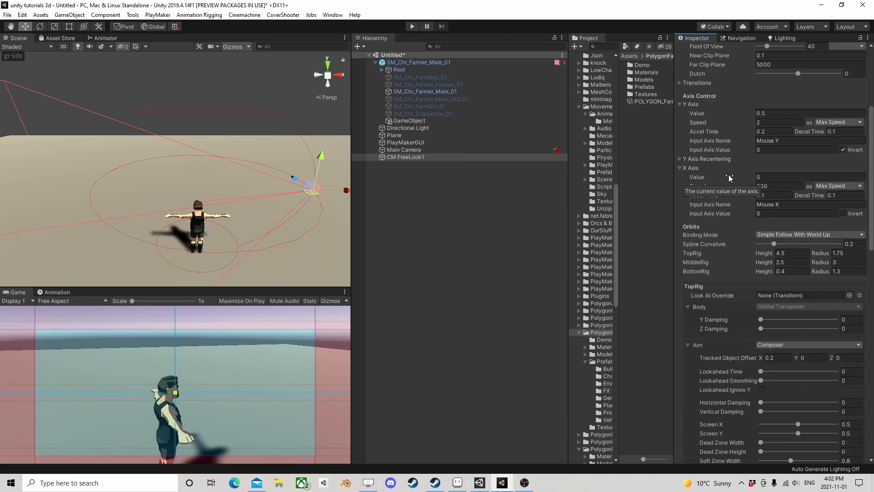
scroll(730, 261, down, 6)
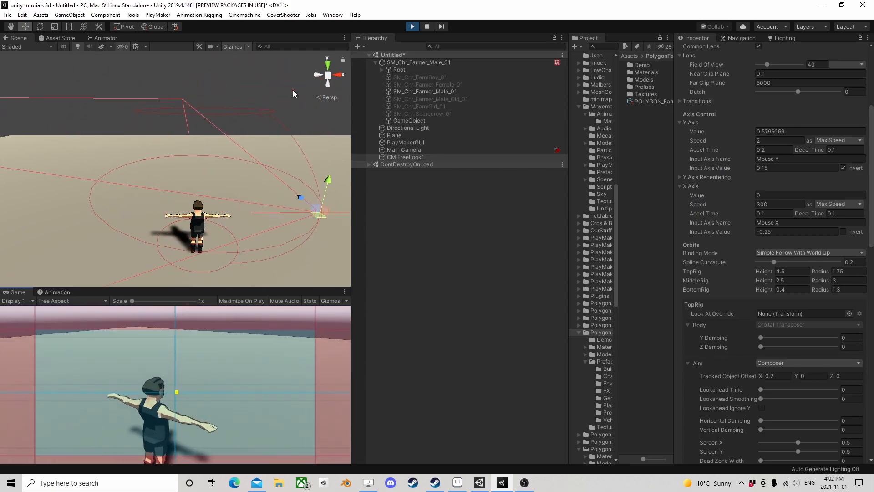
click(412, 30)
Step: Remove both PlayMakerFSM components from SM_Chr_Farmer_Male_01 and leave Apply Root Motion enabled on its Animator
click(403, 156)
click(407, 149)
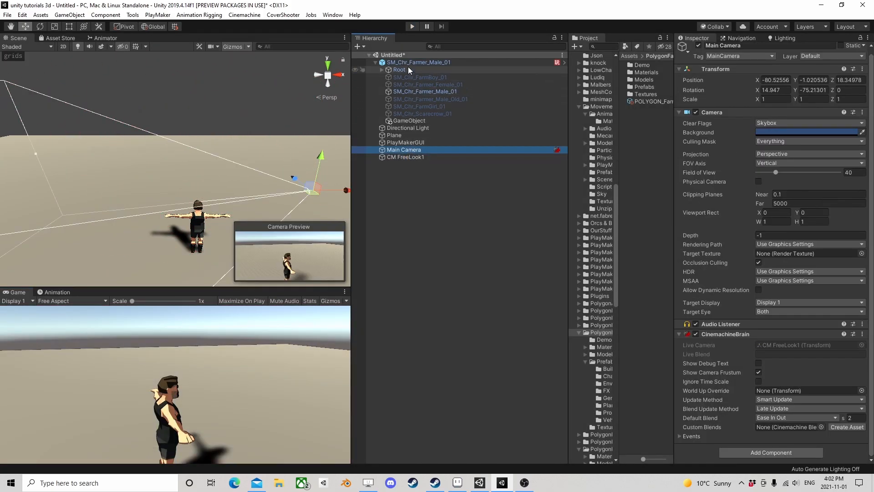
click(405, 63)
click(376, 63)
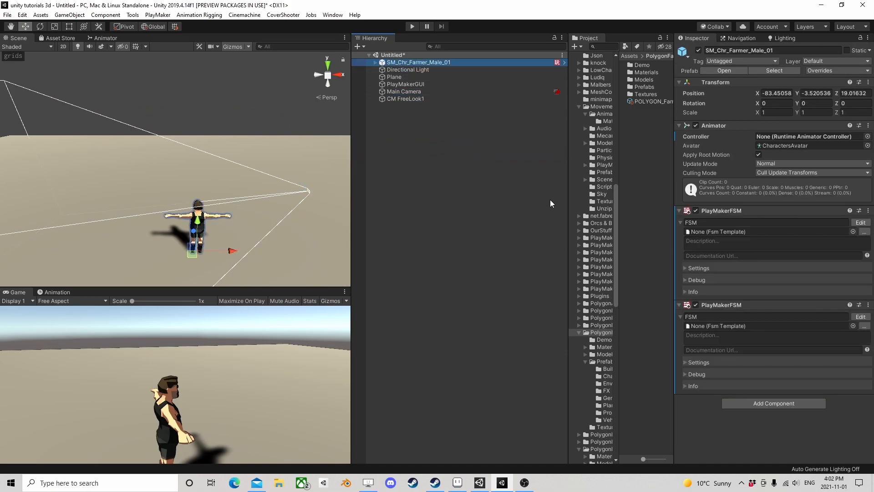
right_click(745, 302)
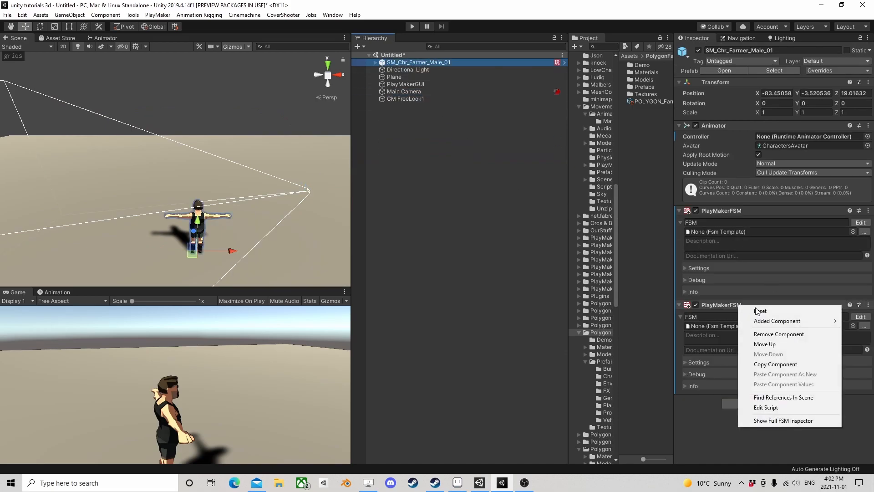
click(767, 329)
right_click(720, 209)
click(746, 235)
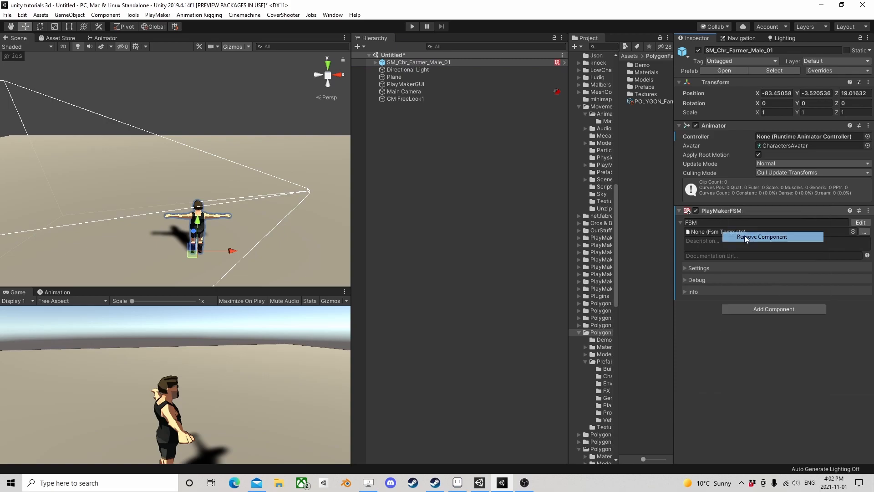
double_click(758, 155)
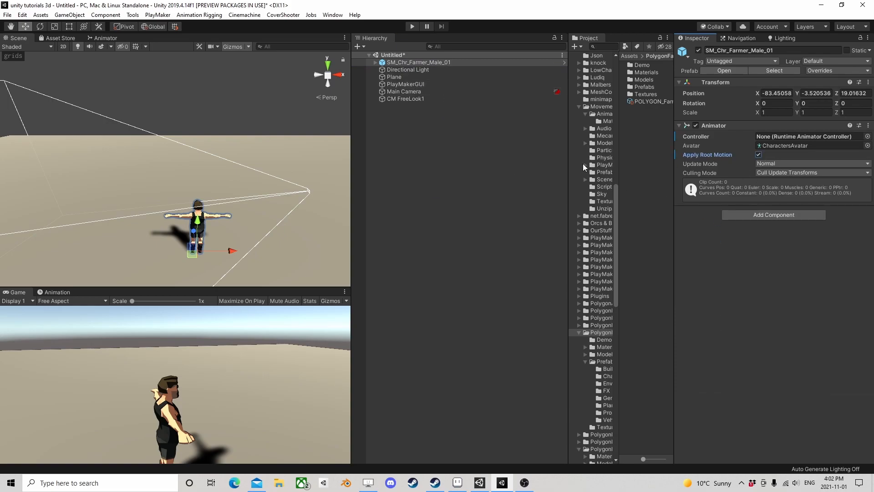
Step: Create an Animator Controller with its default name in the PolygonFarm folder and assign it to the farmer's Animator
drag(569, 166, 510, 168)
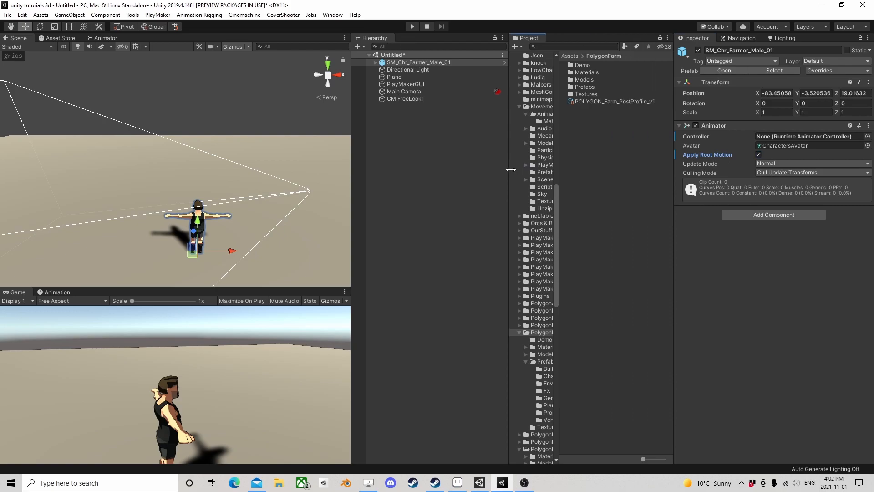
right_click(572, 120)
mouse_move(593, 125)
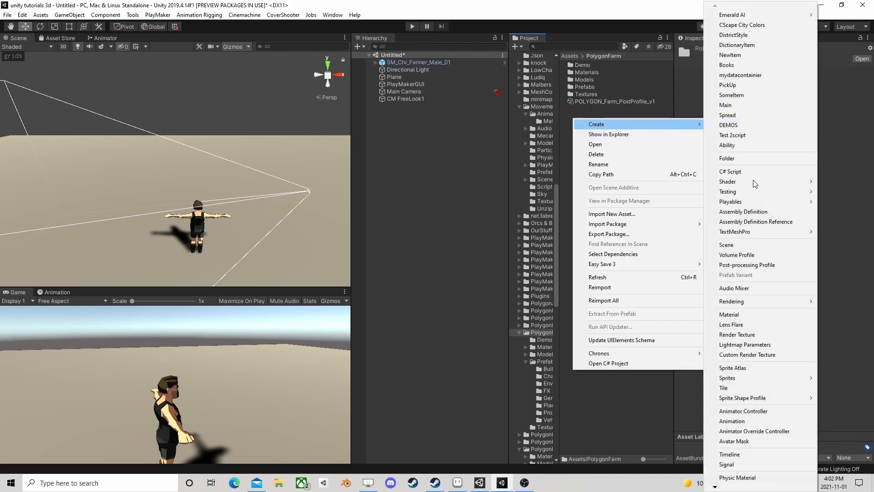
click(747, 412)
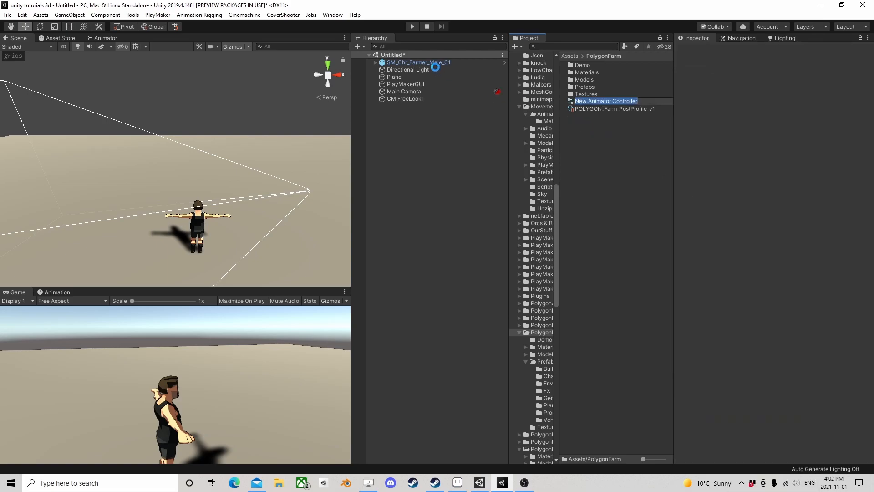
key(Return)
click(423, 63)
drag(595, 104, 795, 136)
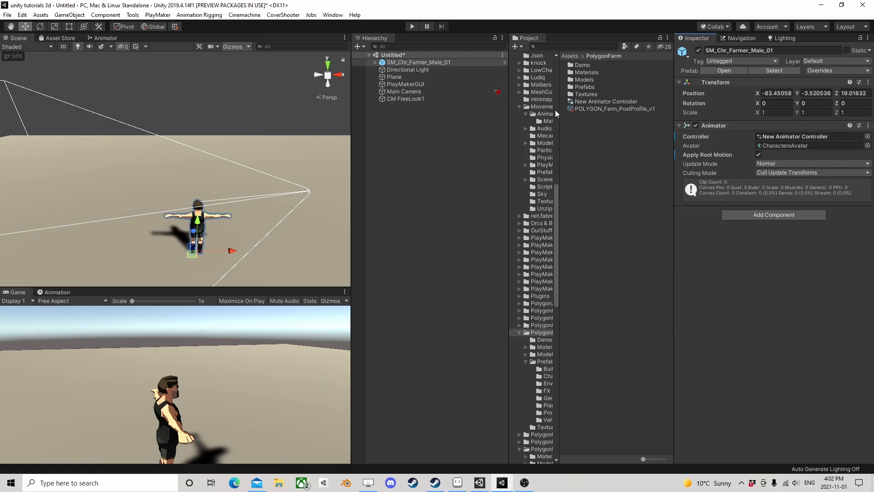
Step: Add a PlayMakerFSM component to the farmer and display its animator controller's state graph in the Animator window
click(774, 215)
click(747, 264)
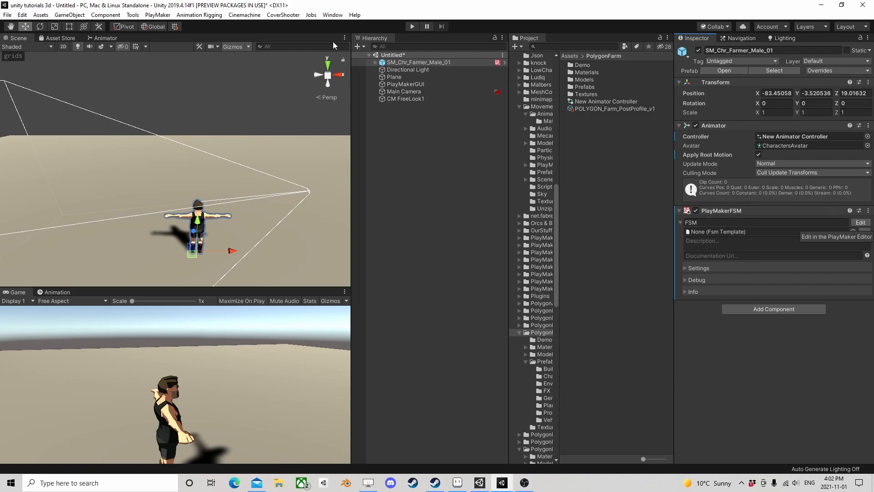
click(105, 40)
click(412, 64)
scroll(237, 116, down, 5)
middle_drag(259, 98, 175, 133)
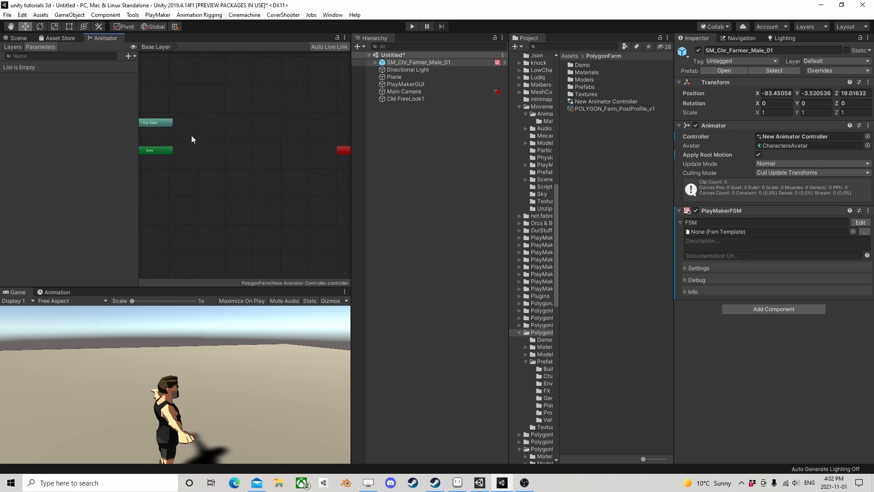
Step: Add two float parameters named Vertical and Horizontal to the farmer's animator controller
click(129, 56)
click(145, 67)
text(Ve)
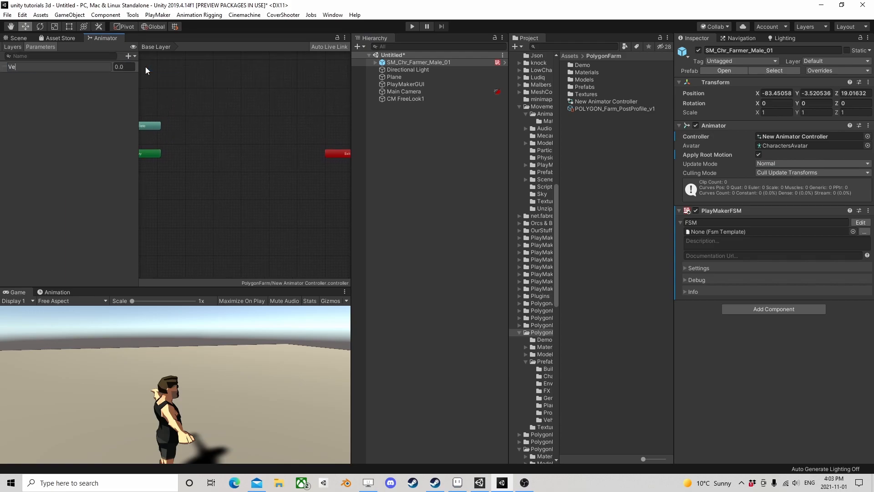
text(rtical)
key(Return)
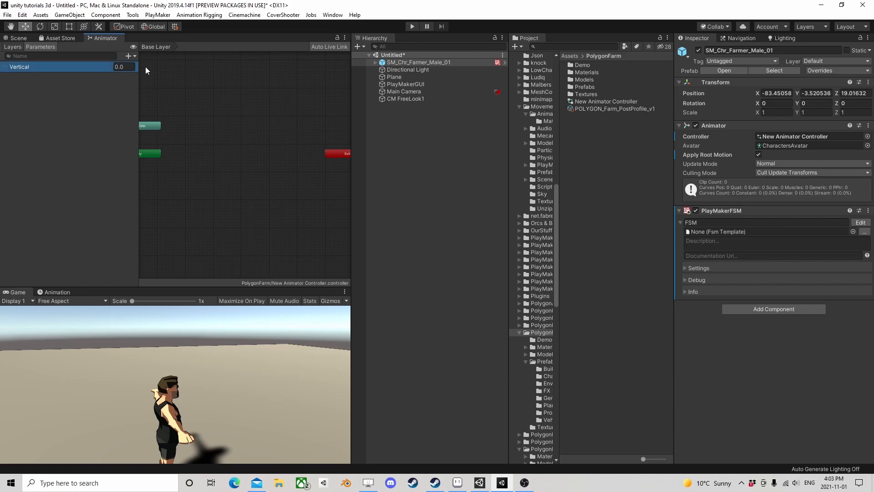
click(128, 56)
click(143, 68)
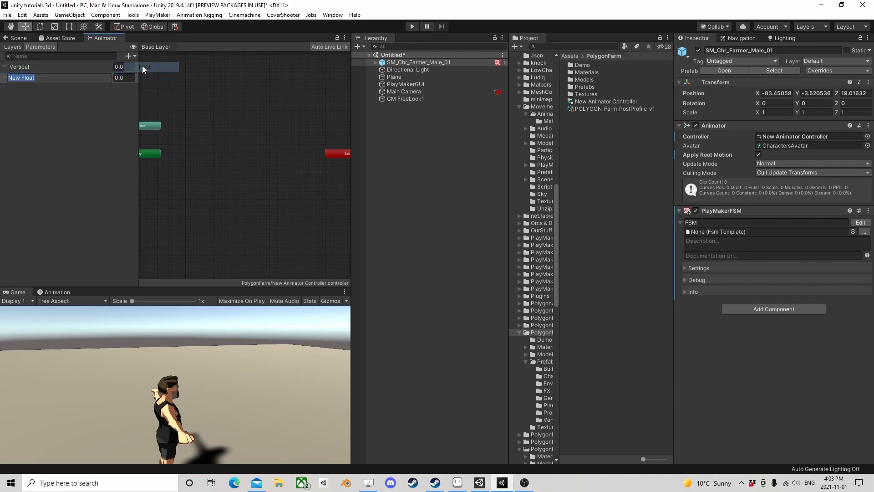
text(Horiz)
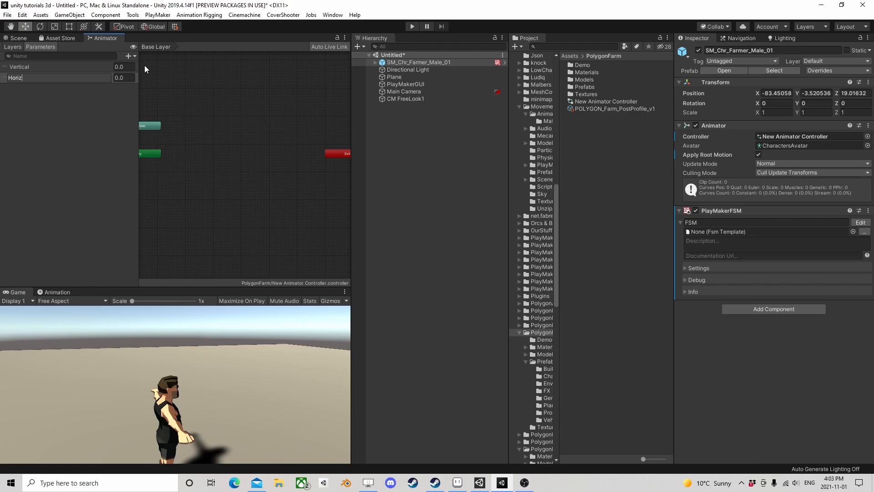
key(Return)
Step: Add a third float parameter named Rotation to the animator controller
click(129, 55)
click(155, 67)
text(Ro)
key(Return)
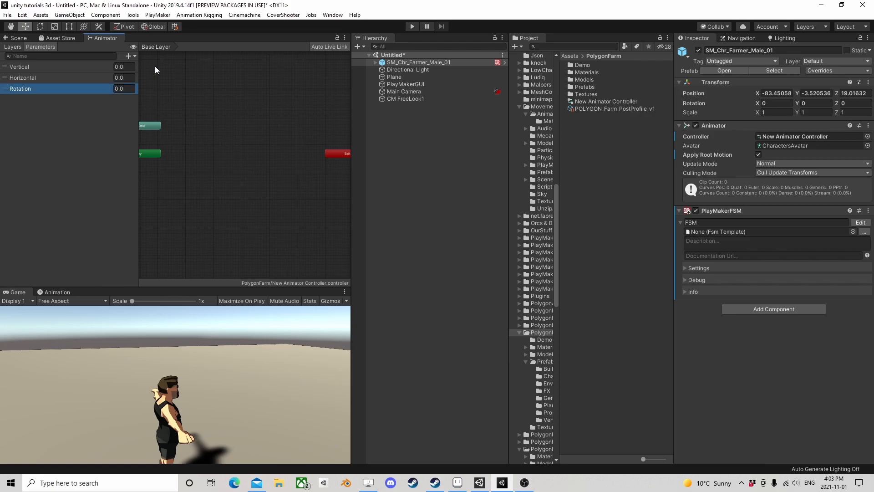
Step: Open the farmer's FSM in the PlayMaker editor and add two Get Axis actions to State 1
click(860, 222)
click(497, 272)
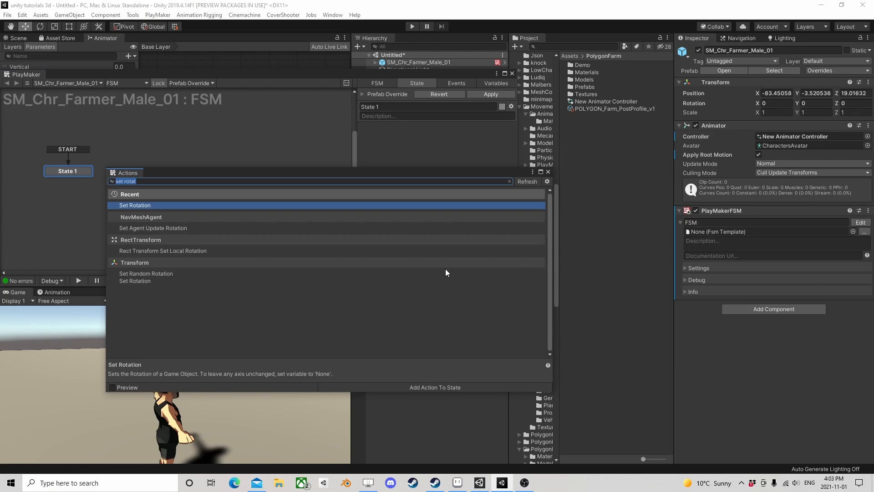
text(get ax)
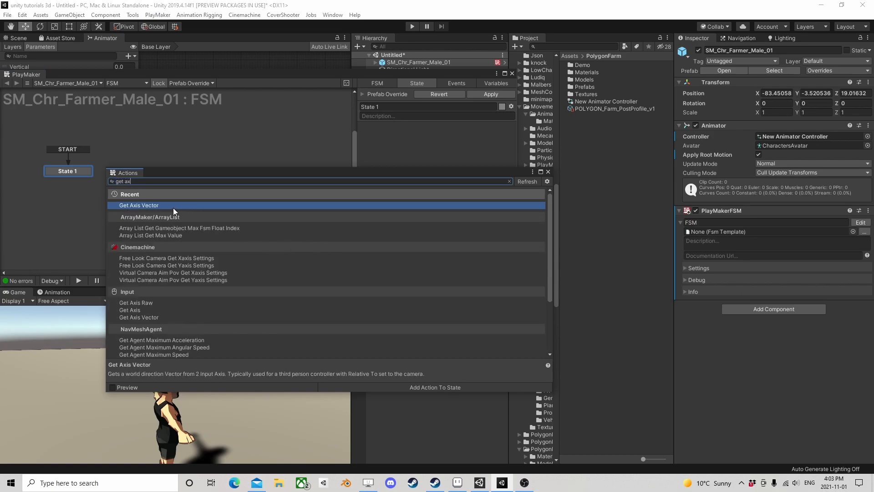
click(144, 311)
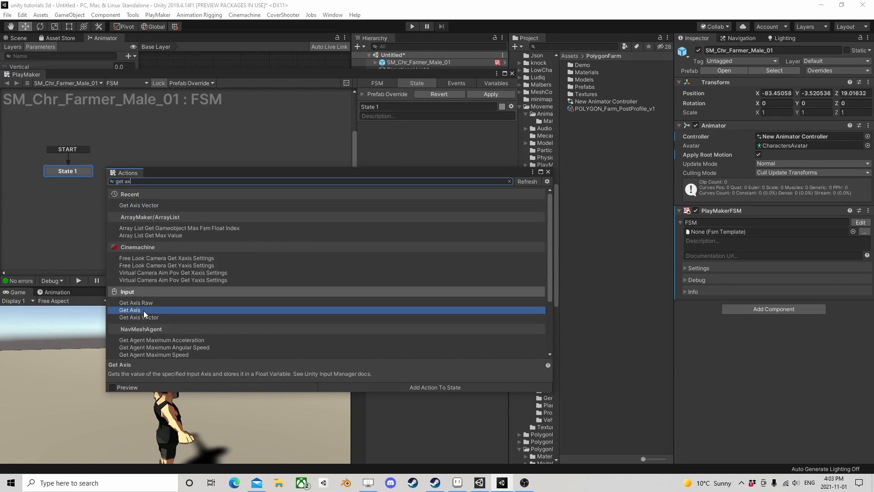
double_click(143, 311)
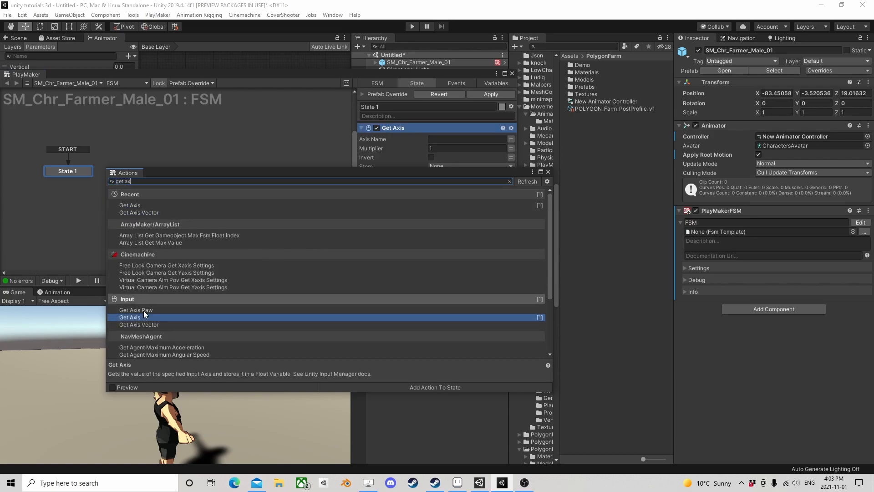
click(549, 172)
Step: Set the first Get Axis action to the Horizontal axis and store its value in a new variable H
click(496, 138)
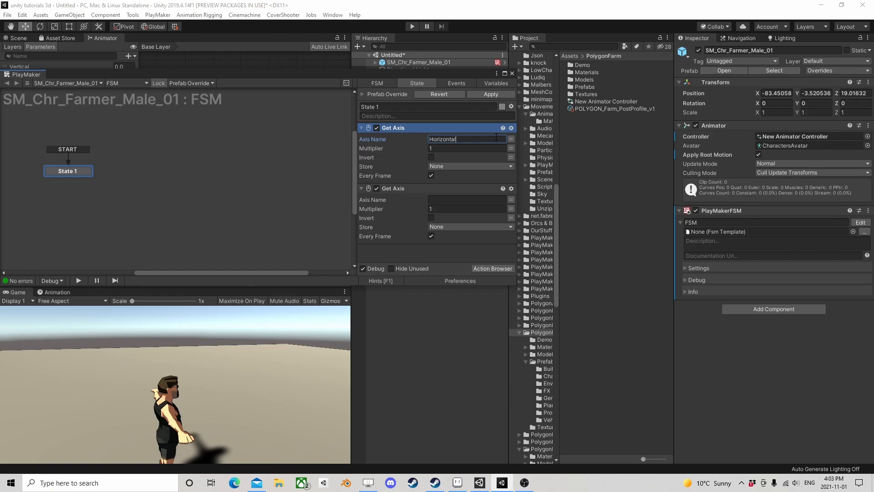
click(470, 166)
click(463, 168)
click(461, 165)
click(458, 198)
text(H)
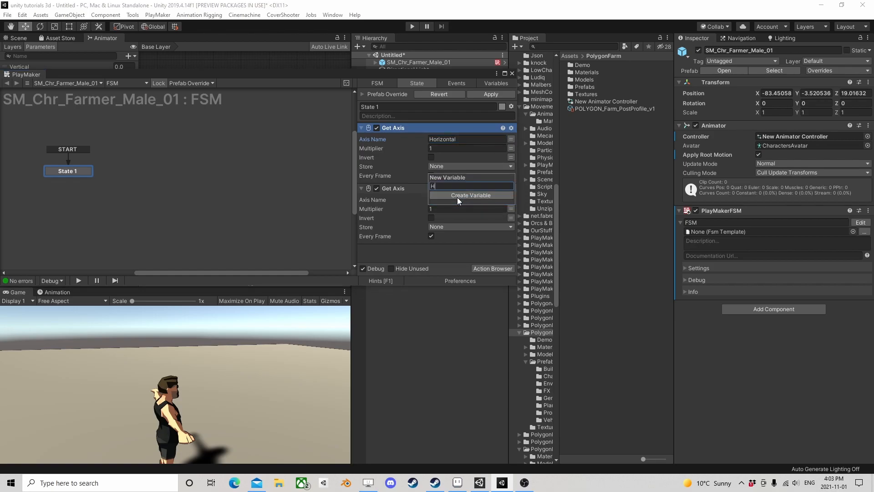
click(455, 195)
Step: Set the second Get Axis action to the Vertical axis and store its value in a new variable V
click(447, 211)
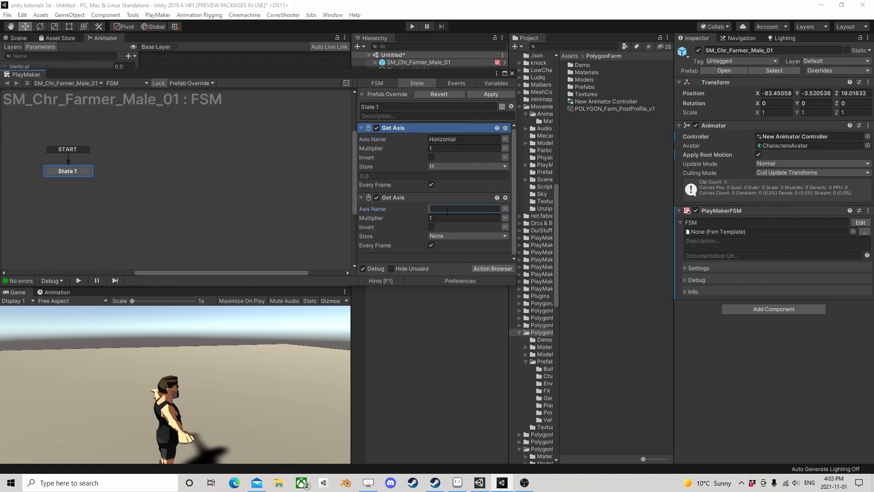
text(Vertical)
click(453, 236)
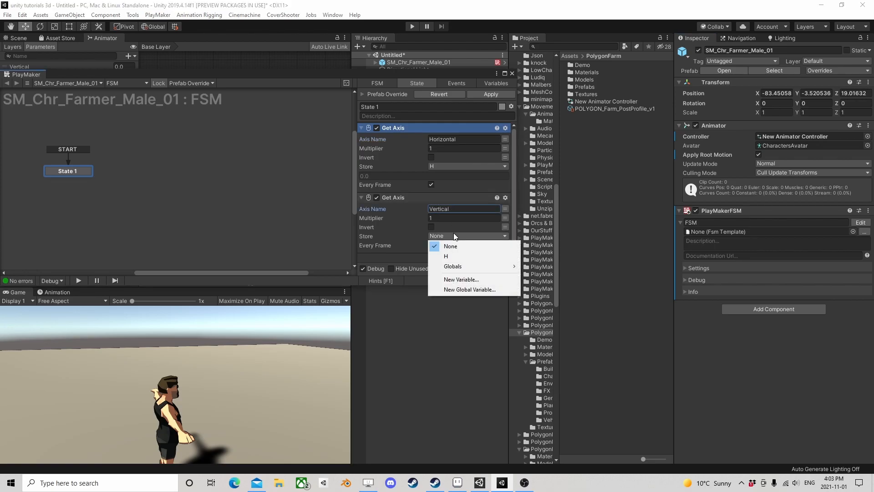
click(454, 279)
text(V)
click(475, 266)
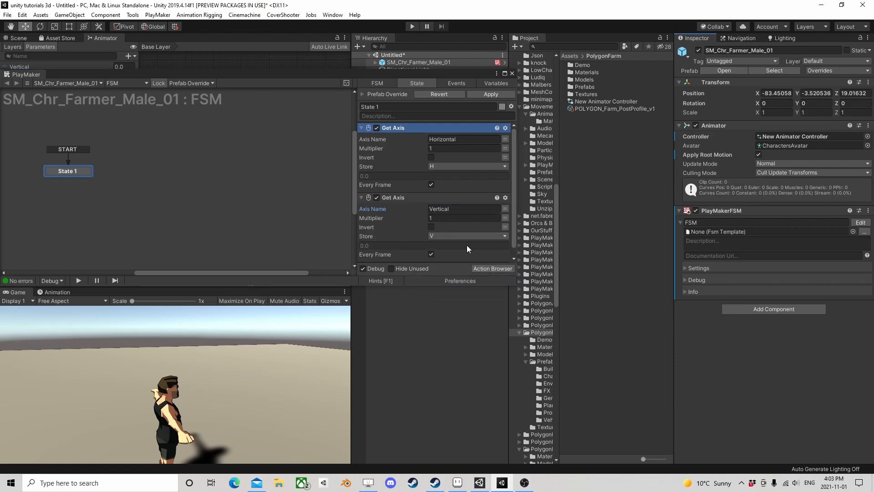
Step: Add two Set Animator Float actions to State 1
scroll(466, 245, down, 1)
click(495, 268)
text(se)
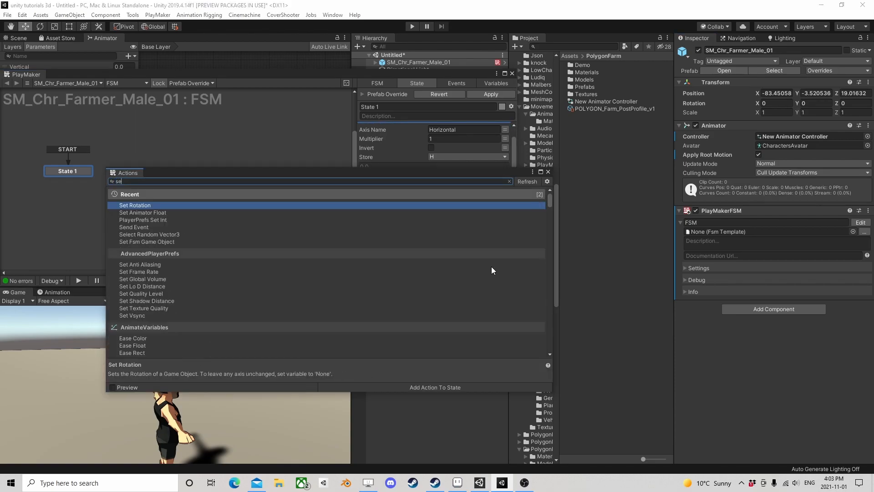
text(t ani)
key(Return)
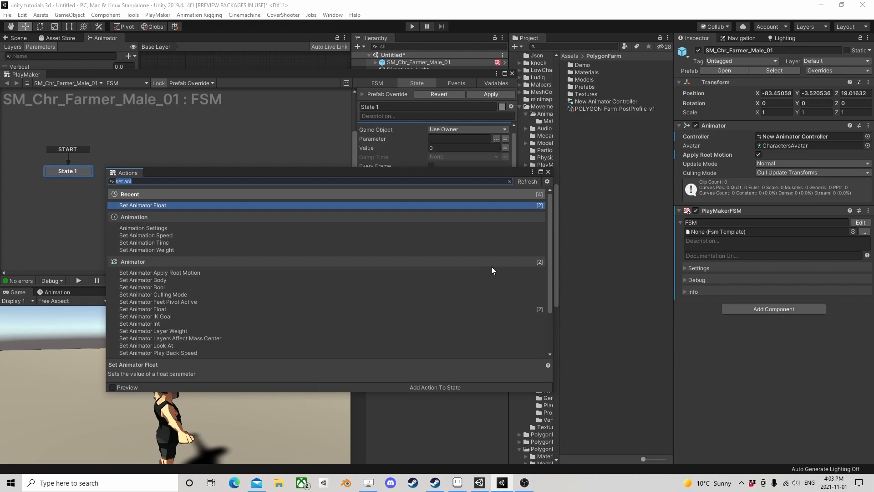
click(550, 170)
Step: Move the two Set Animator Float actions below the Get Axis actions, to the end of State 1
scroll(441, 183, up, 1)
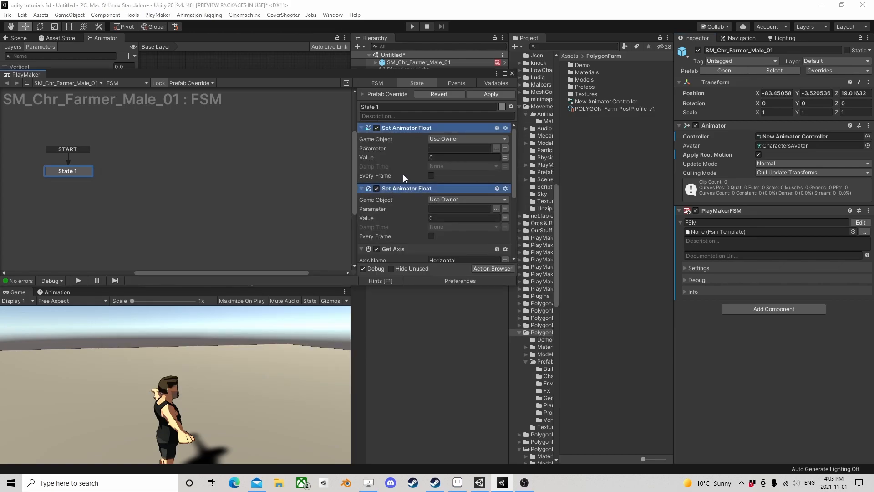
scroll(397, 183, down, 1)
right_click(406, 161)
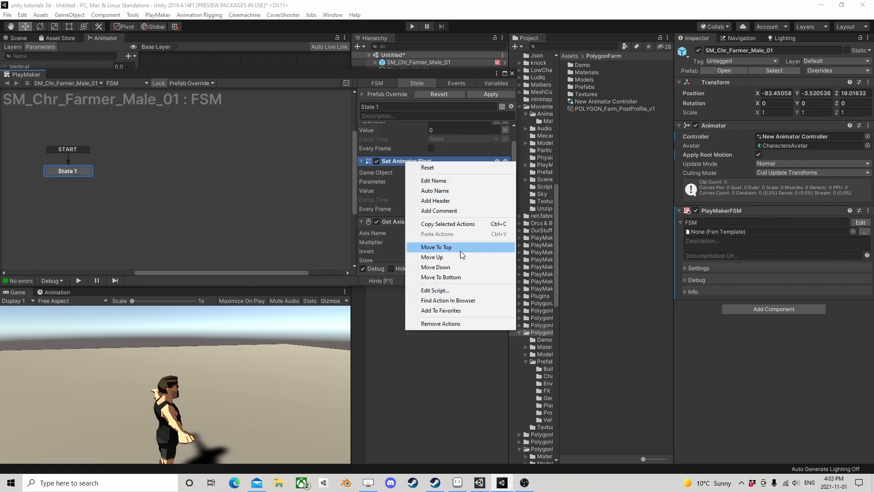
click(455, 277)
Step: Set the first Set Animator Float action to the Vertical parameter with variable V as its value, updating every frame
click(461, 168)
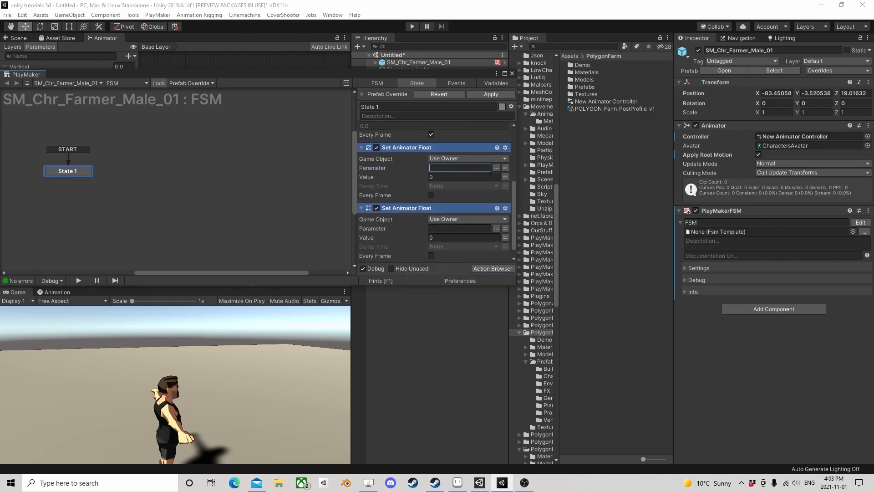
click(496, 168)
click(515, 179)
click(506, 178)
click(479, 177)
click(459, 208)
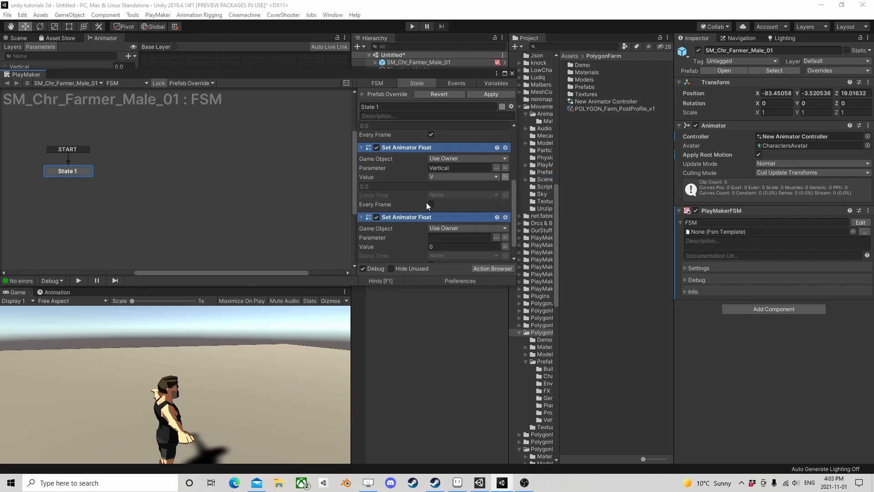
click(430, 204)
Step: Set the second Set Animator Float action to the Horizontal parameter with variable H as its value, updating every frame
scroll(432, 203, down, 1)
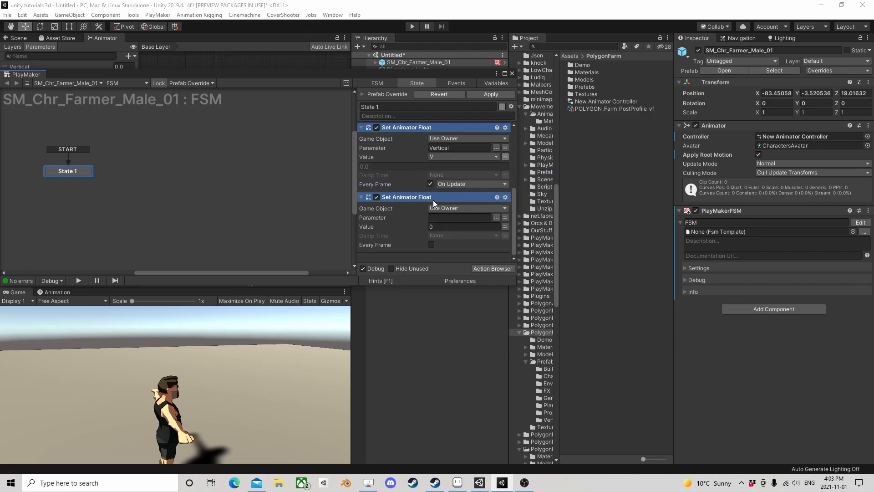
click(497, 217)
click(521, 234)
click(504, 226)
click(485, 227)
click(449, 240)
click(430, 254)
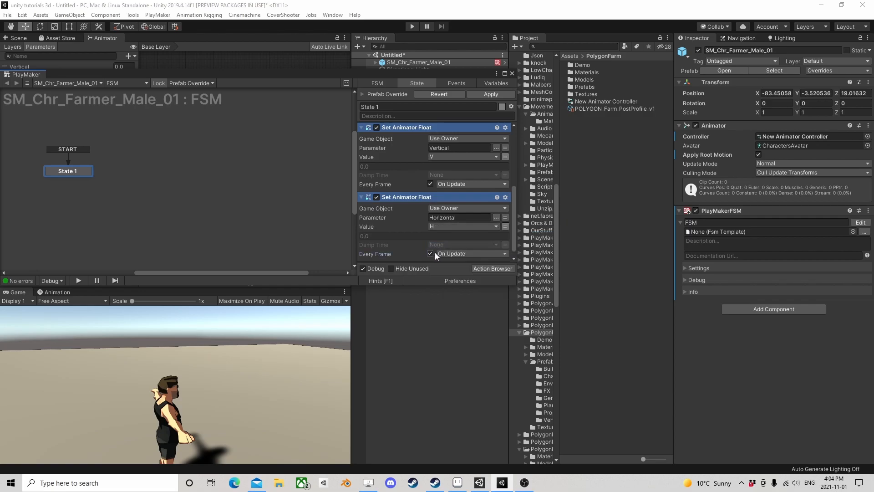
Step: Uncover the Animator parameters, run the scene and test forward, backward and sideways input against them, and stop the run
drag(409, 75, 572, 84)
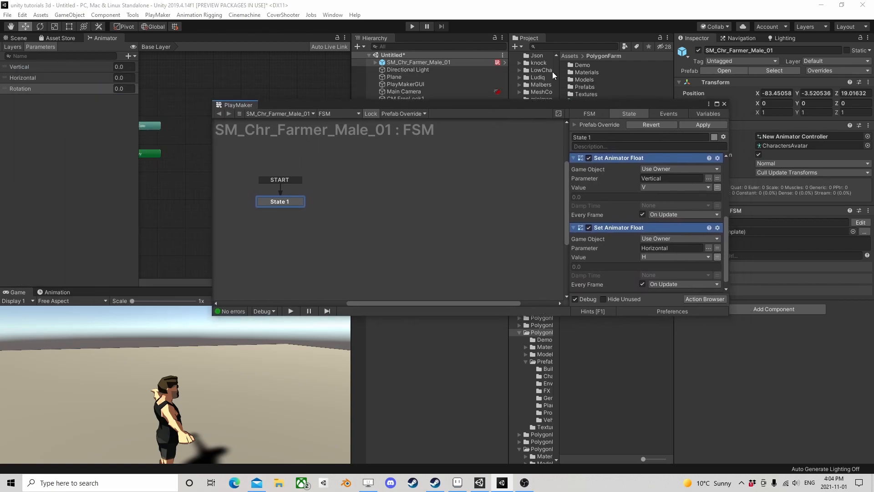
click(413, 27)
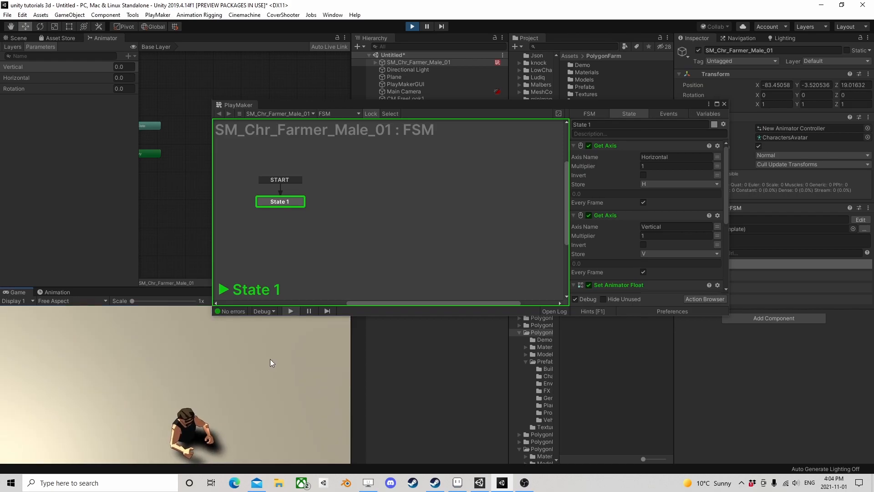
key(w)
key(s)
key(a)
key(d)
key(w)
key(a)
key(s)
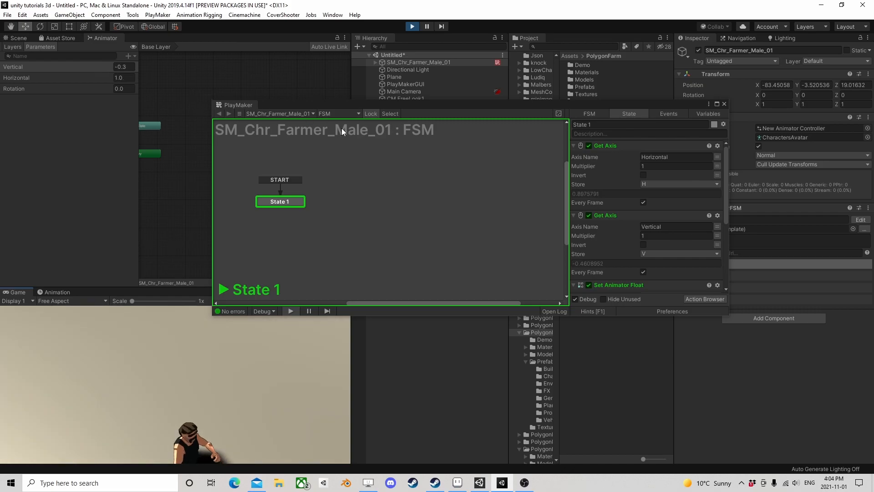
key(w)
key(d)
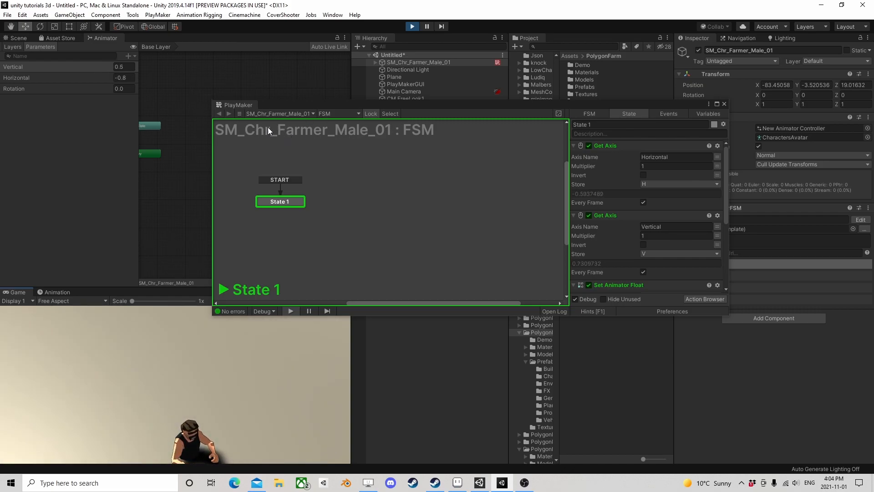
click(413, 26)
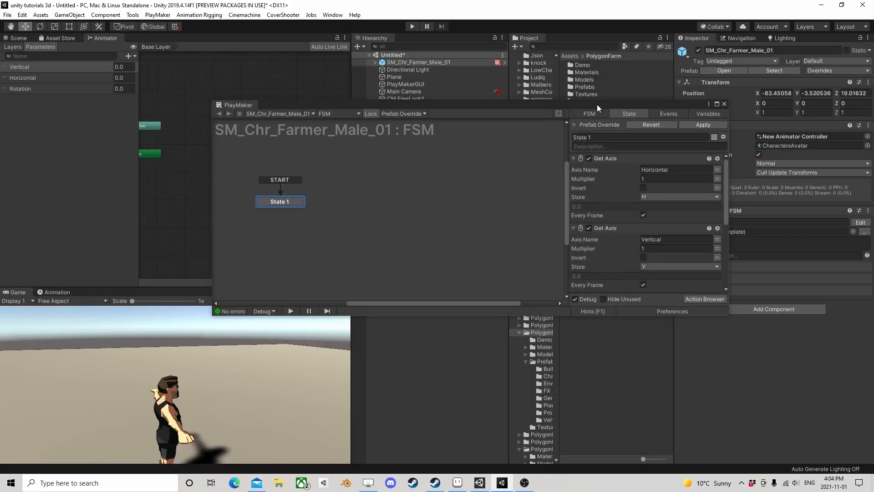
Step: Enable a damp time on both Set Animator Float actions and set it to 0.1
drag(597, 104, 426, 77)
scroll(529, 234, down, 3)
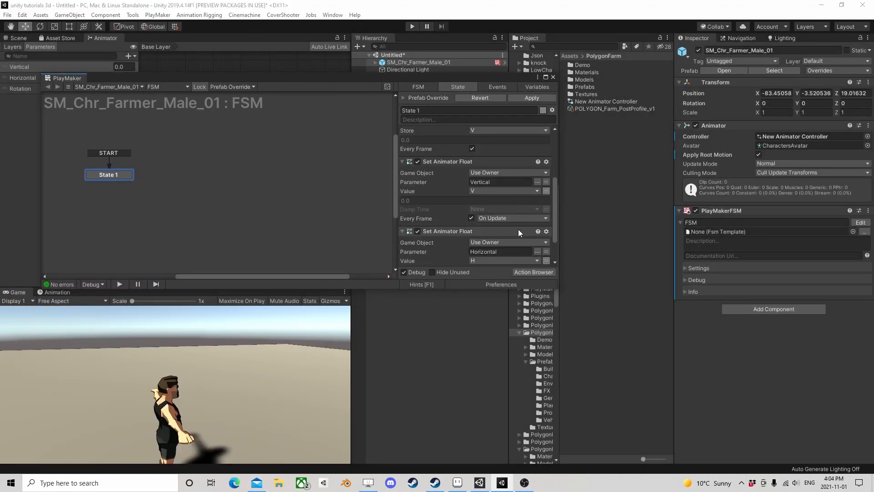
scroll(517, 228, down, 2)
click(546, 239)
click(524, 239)
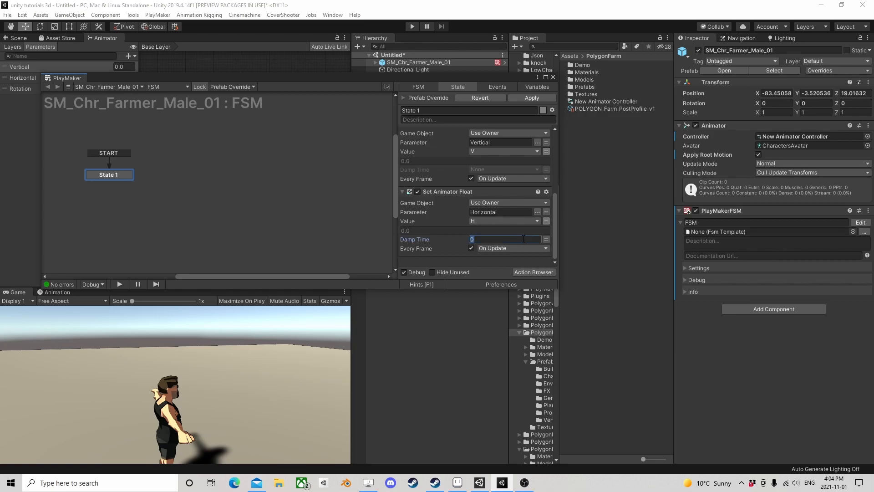
click(546, 169)
click(535, 169)
text(.1)
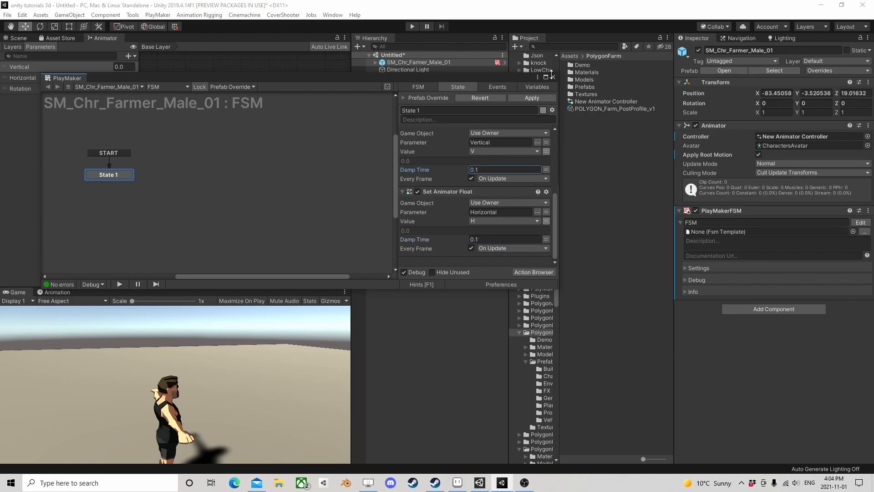
Step: Reopen the farmer's FSM and set the damp time of both Set Animator Float actions to 0.4
click(552, 76)
click(860, 223)
click(496, 238)
key(BackSpace)
click(503, 169)
text(0.4)
Step: Run the scene, test the damped parameter response with movement input, and stop the run
drag(395, 77, 485, 73)
click(412, 26)
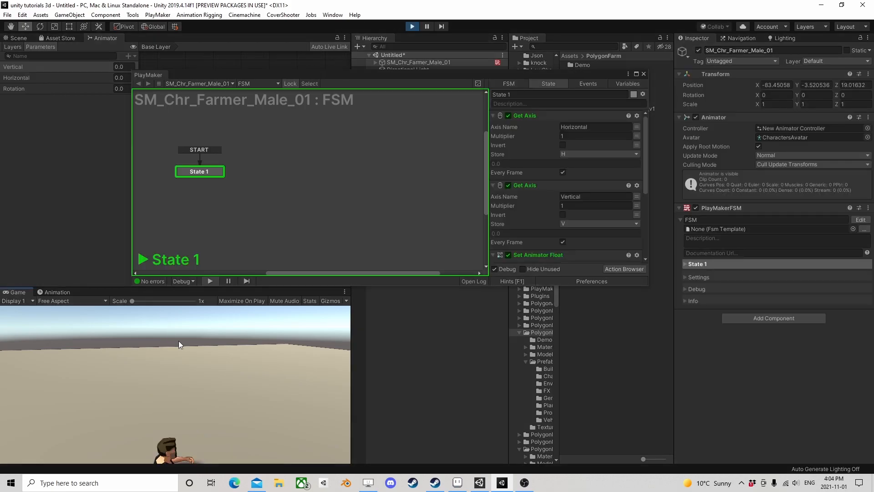
click(204, 370)
key(w)
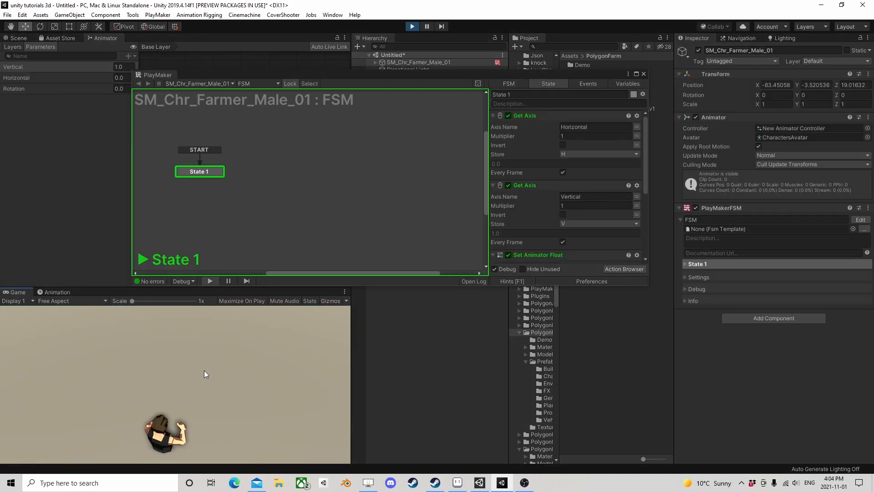
key(s)
key(a)
click(412, 26)
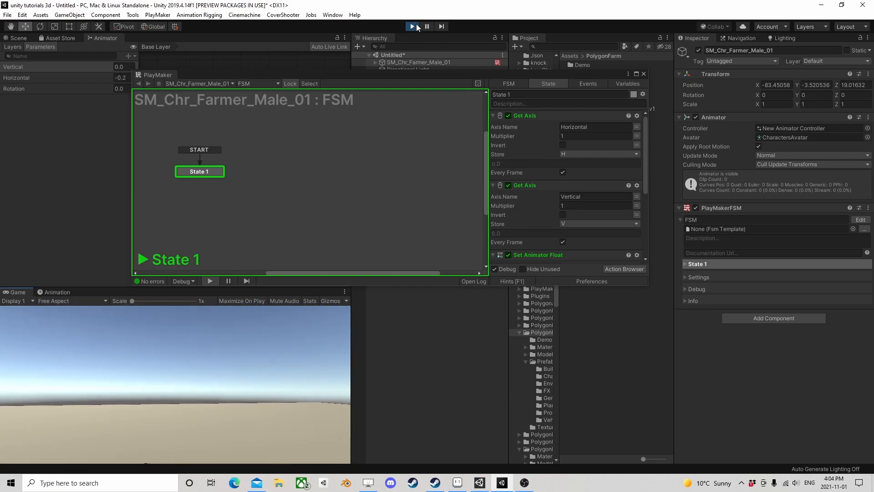
Step: Set the damp time of the Vertical Set Animator Float action to 0.3 and close the PlayMaker editor
scroll(582, 255, down, 5)
click(588, 166)
text(0.3)
click(582, 236)
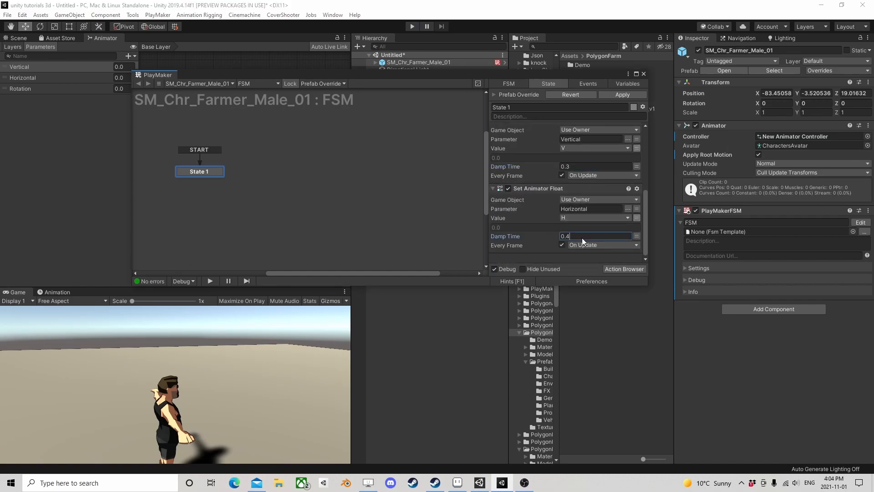
click(643, 73)
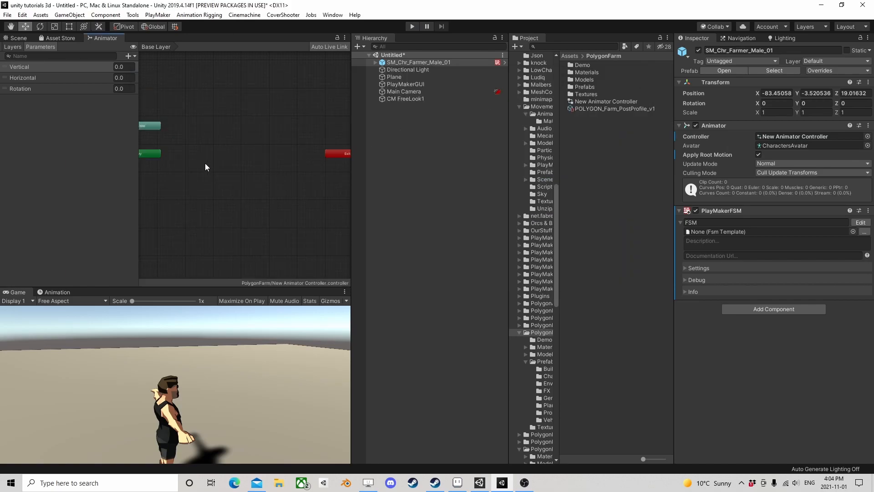
Step: Enlarge the Animator graph area and create a sub-state machine named Move in the Base Layer
middle_drag(205, 167, 199, 182)
drag(139, 203, 96, 203)
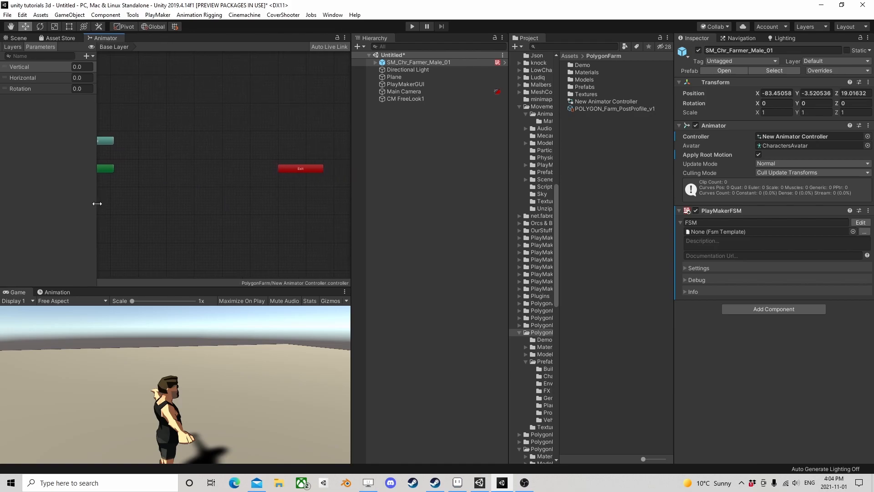
drag(356, 200, 441, 200)
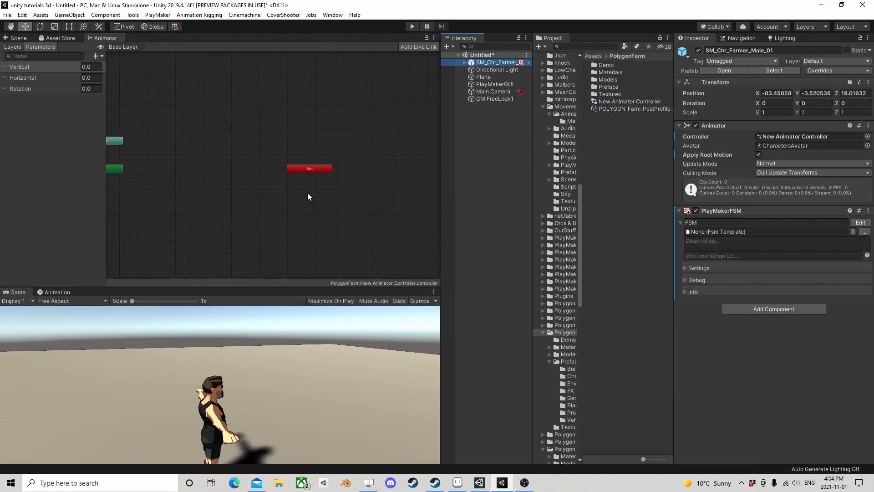
scroll(314, 214, up, 2)
scroll(272, 206, up, 1)
middle_drag(273, 203, 263, 194)
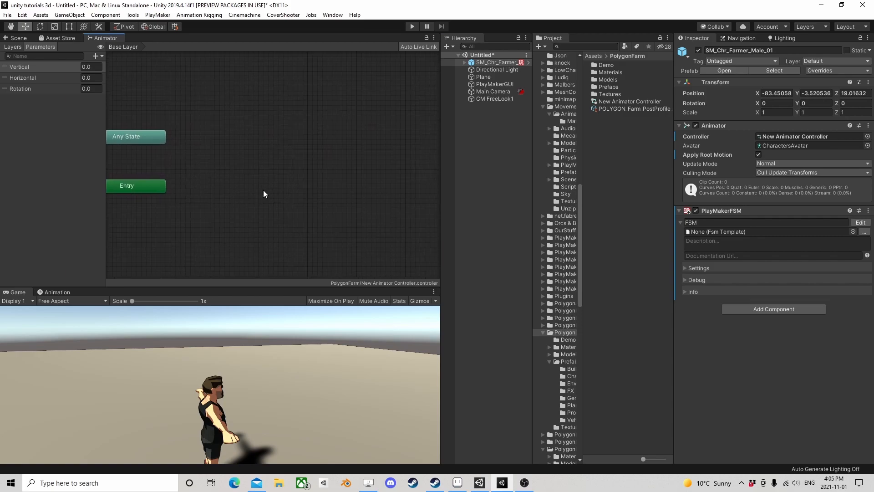
right_click(262, 153)
mouse_move(268, 157)
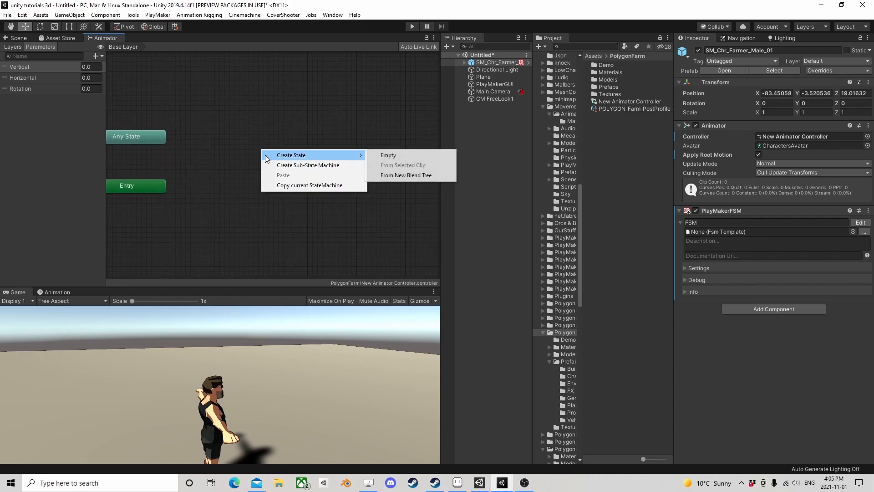
click(298, 166)
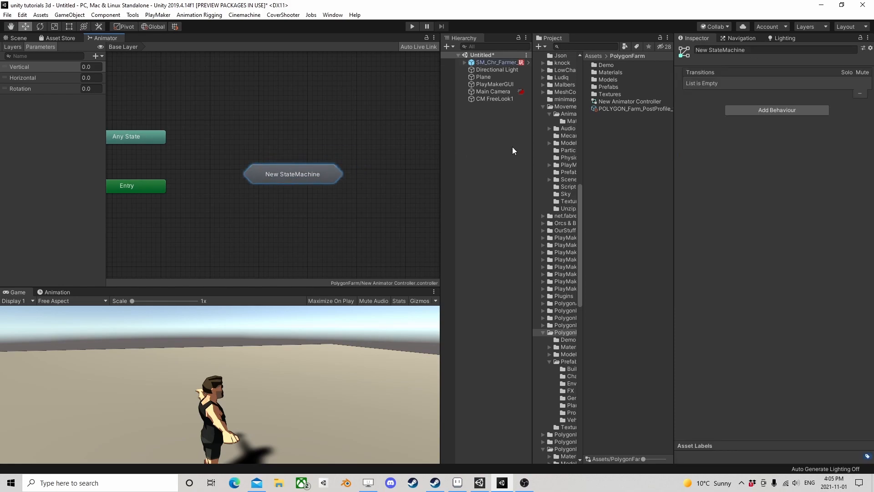
text(Move)
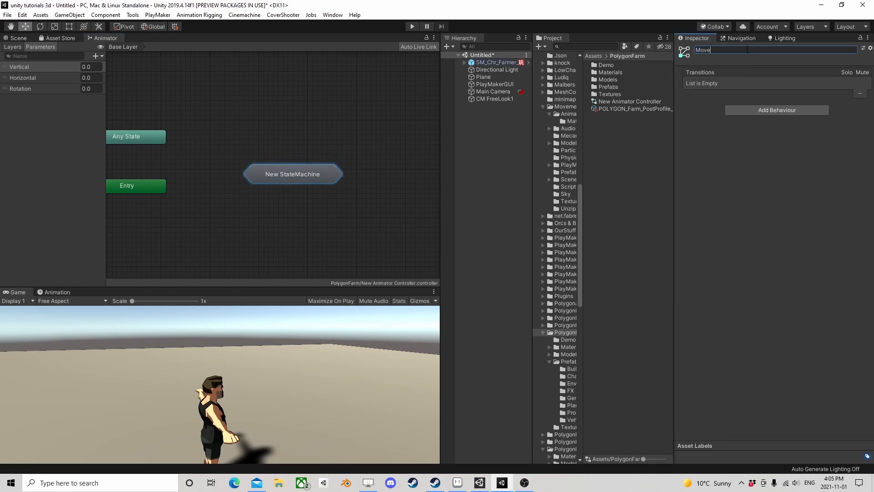
Step: Open the Move sub-state machine and create one blend tree state and two empty states in it
right_click(289, 179)
click(287, 177)
double_click(287, 177)
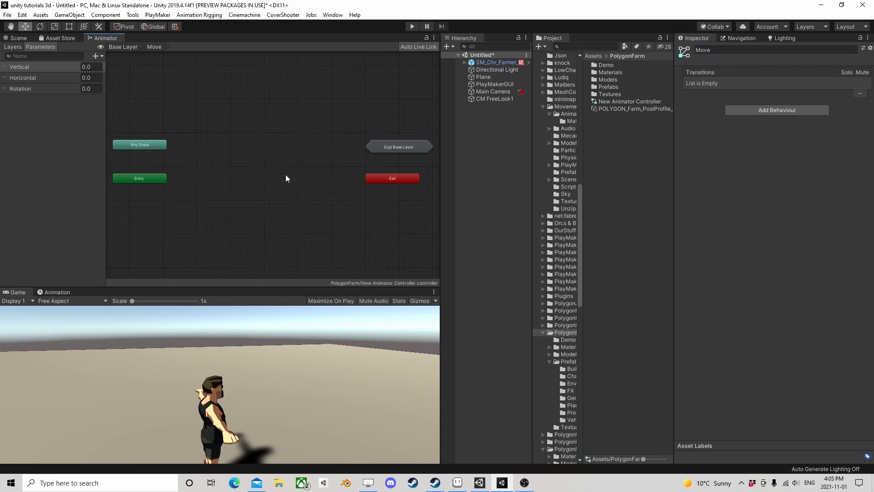
right_click(232, 159)
mouse_move(273, 161)
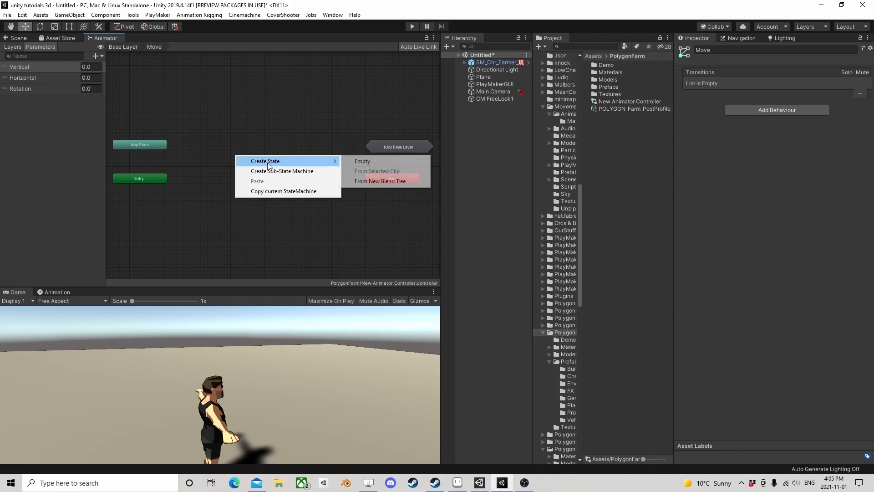
click(380, 181)
right_click(238, 137)
mouse_move(273, 140)
click(364, 139)
right_click(233, 217)
mouse_move(255, 219)
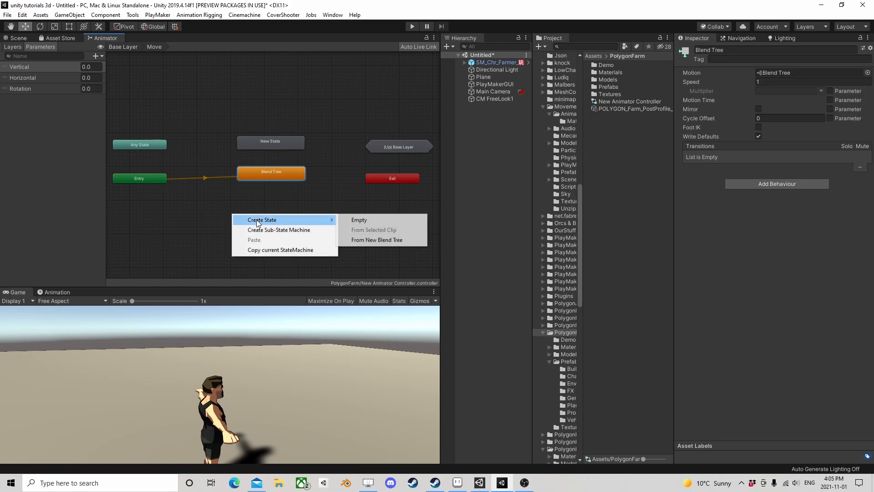
click(355, 219)
Step: Arrange the three states in a row above Any State, with the blend tree between the two empty states
drag(269, 144, 214, 150)
drag(272, 174, 269, 116)
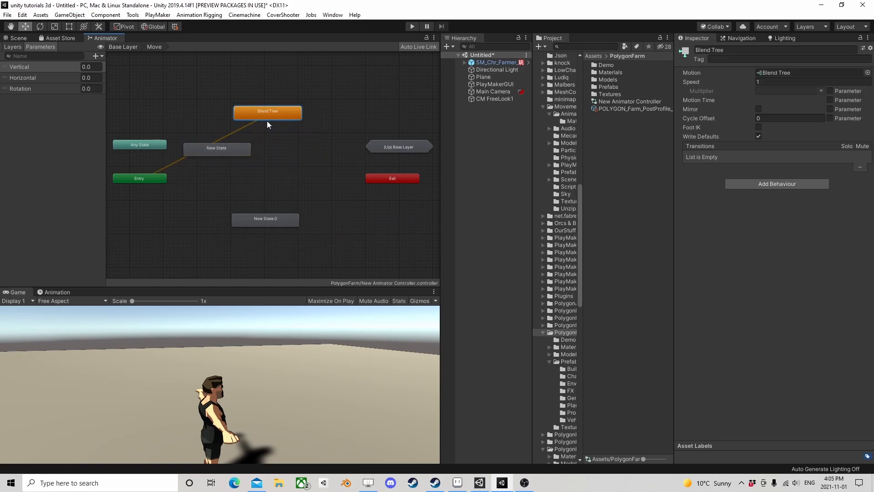
drag(240, 151, 213, 117)
drag(256, 224, 337, 114)
scroll(236, 156, up, 2)
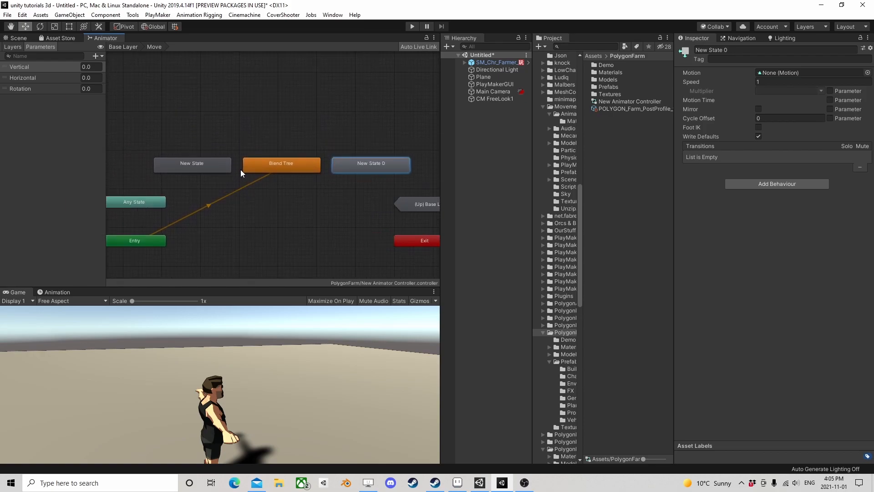
Step: Rename the empty state before the blend tree as Strafe left and the one after it as Strafe Right
click(218, 168)
click(741, 50)
text(Strafe left)
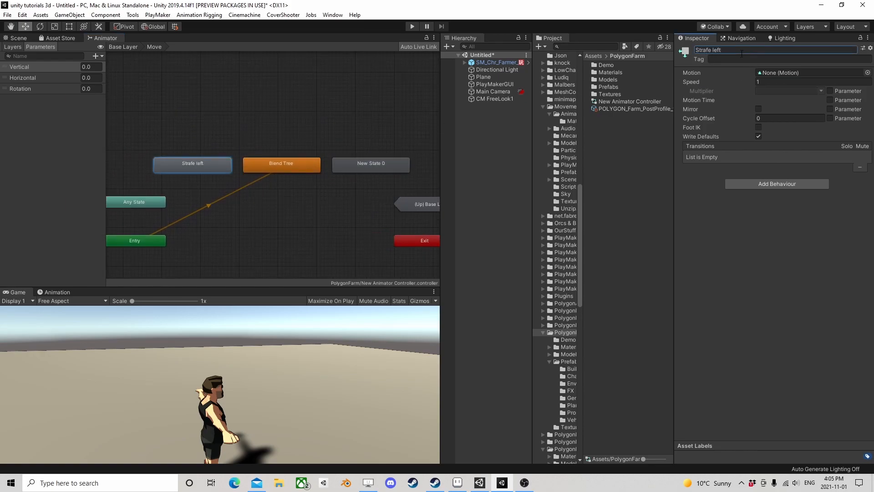
click(371, 164)
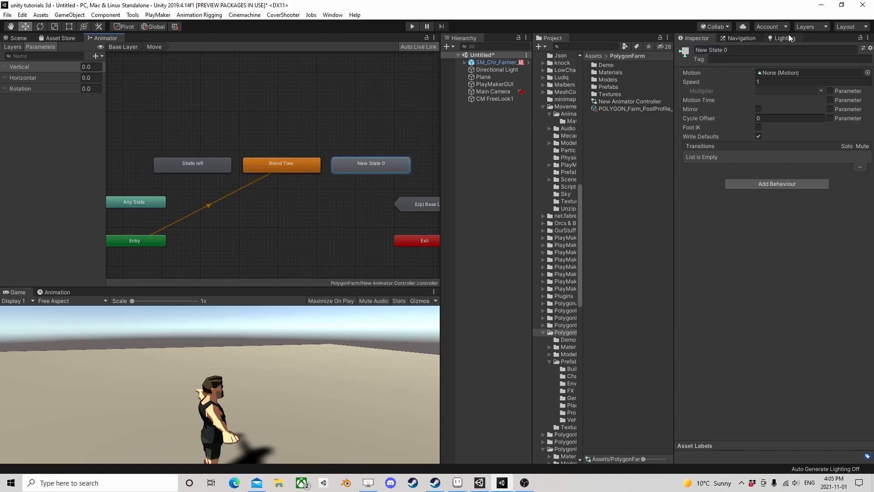
click(752, 49)
text(Strafe Right)
key(Return)
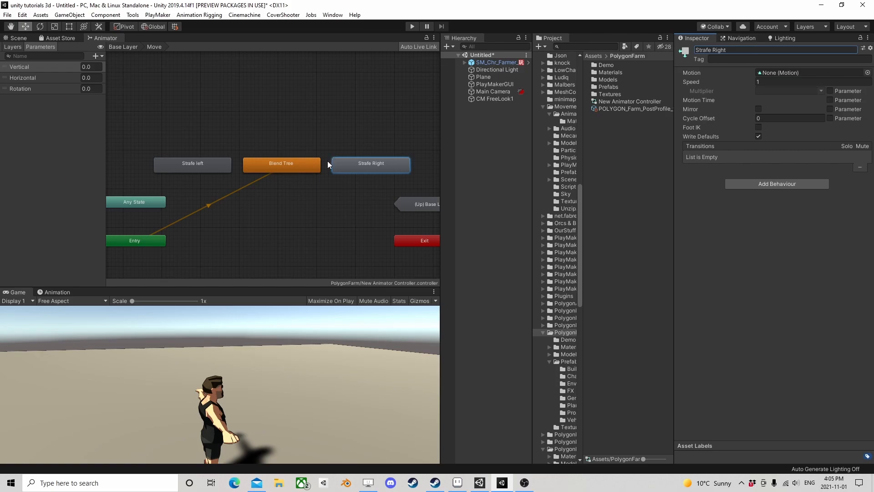
Step: Rename the blend tree state as Move
click(290, 172)
click(734, 49)
text(Move)
key(Return)
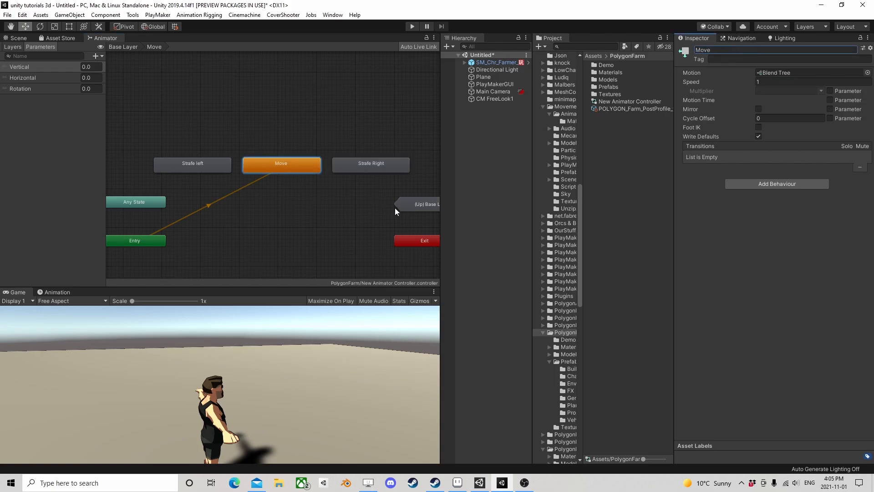
Step: Make a transition from the Move state to Strafe left and space Strafe left farther from Move
right_click(274, 166)
click(299, 172)
click(203, 169)
drag(204, 169, 181, 169)
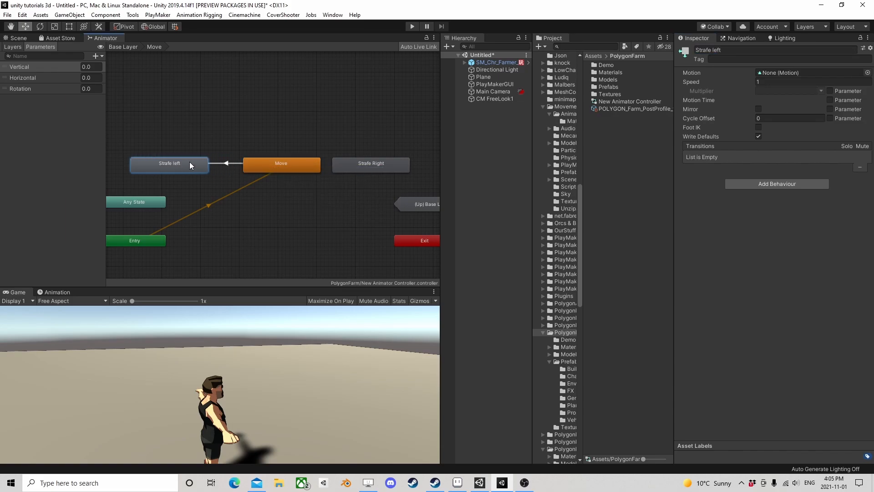
Step: Turn off Has Exit Time on the Move to Strafe left transition and add the condition Horizontal Less -0.1
click(228, 163)
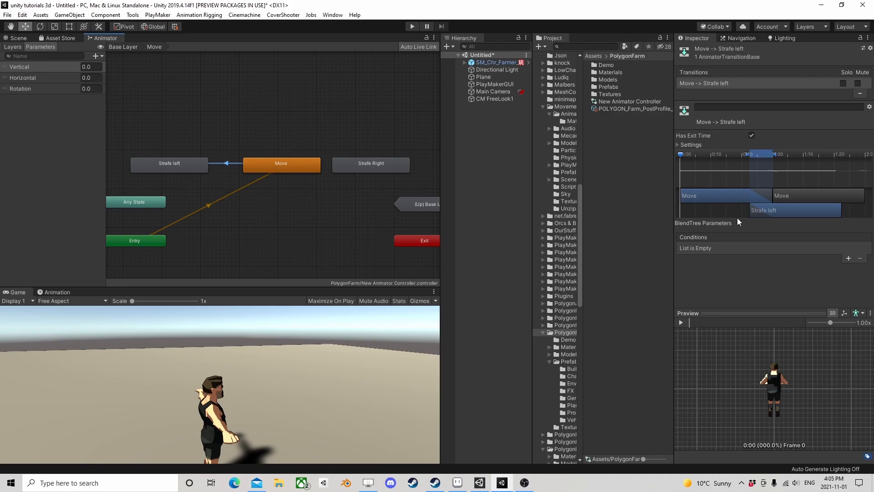
click(752, 136)
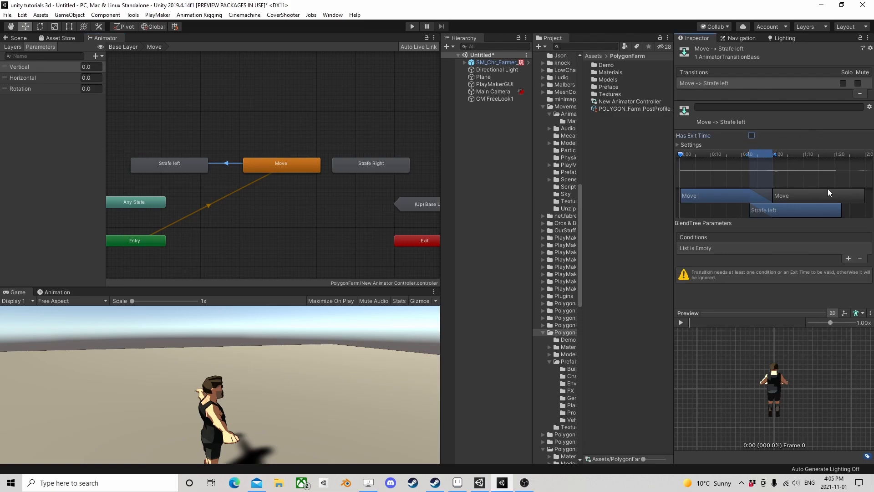
click(848, 258)
click(733, 248)
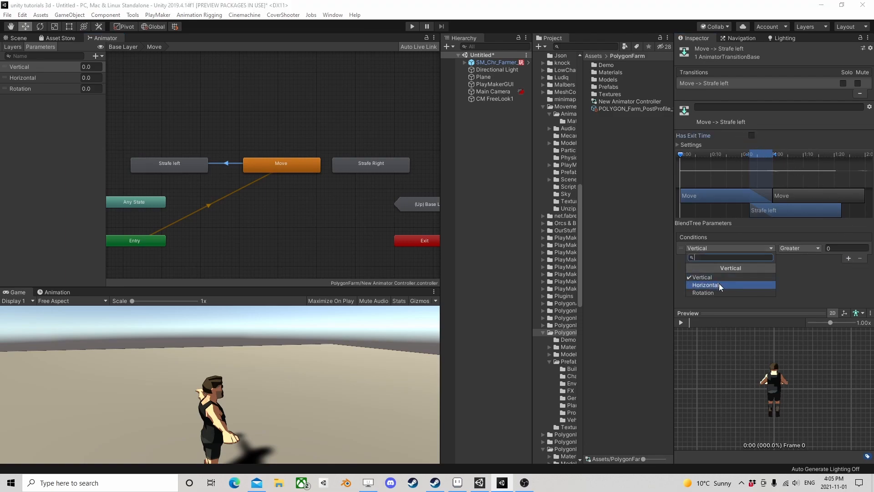
click(719, 284)
click(832, 249)
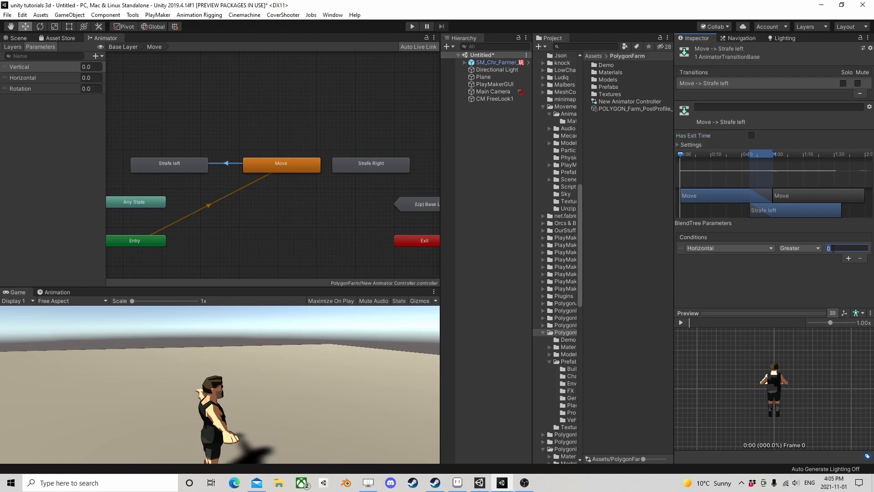
click(792, 248)
click(794, 267)
click(836, 248)
text(-0.1)
Step: Make a return transition from the Strafe left state to the Move state
right_click(179, 166)
click(193, 172)
click(257, 167)
Step: Turn off Has Exit Time on the Strafe left to Move transition and add the condition Horizontal Greater -0.1
click(226, 168)
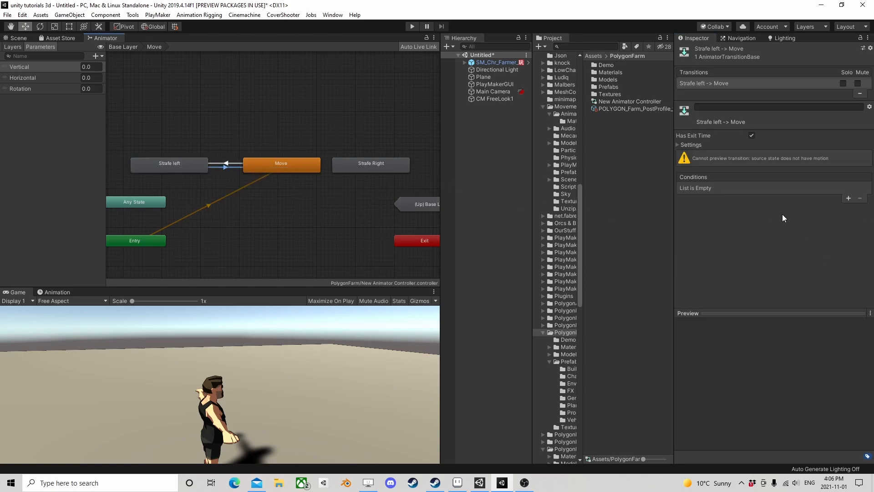
click(752, 136)
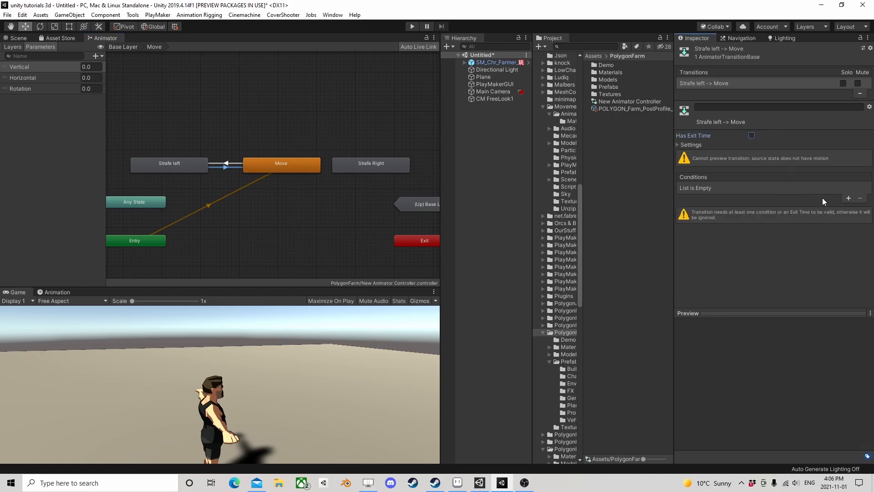
click(848, 198)
click(738, 188)
click(715, 225)
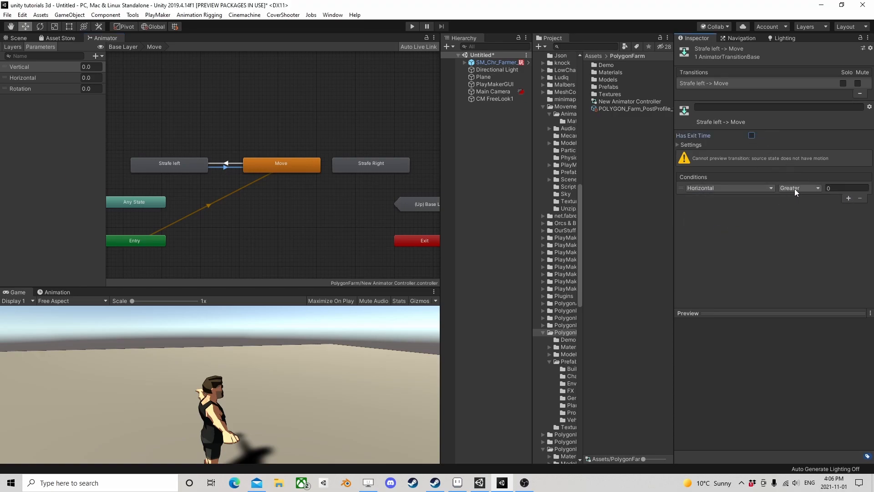
click(832, 188)
text(-0.1)
click(224, 166)
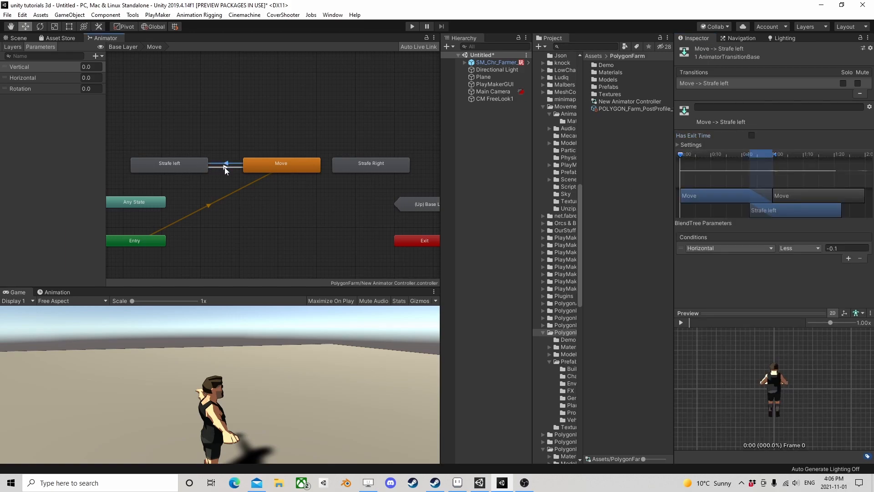
click(225, 168)
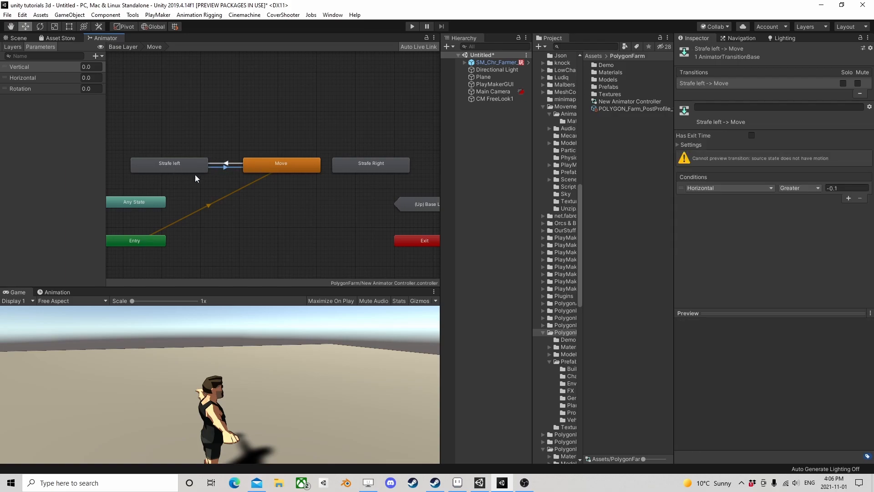
Step: Make transitions in both directions between the Move and Strafe Right states
right_click(297, 165)
click(314, 170)
click(355, 162)
right_click(356, 163)
click(376, 170)
click(302, 162)
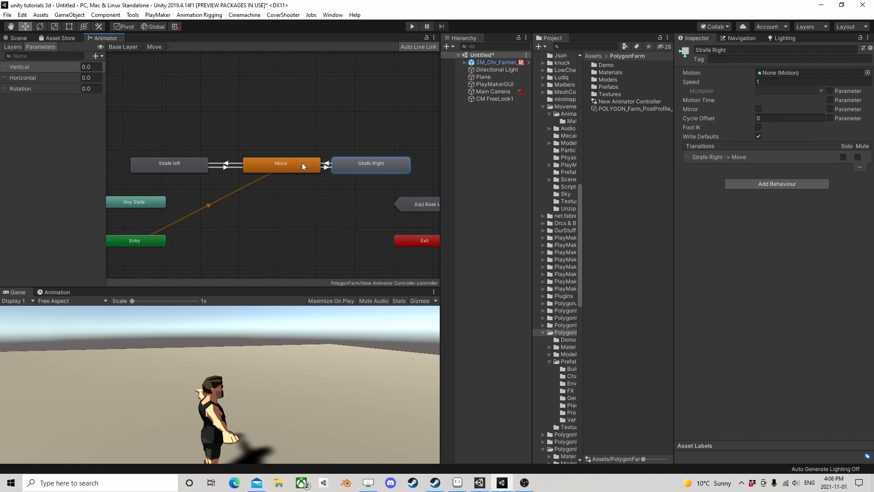
Step: Turn off Has Exit Time on the Move to Strafe Right transition and add the condition Horizontal Greater 0.1
click(328, 167)
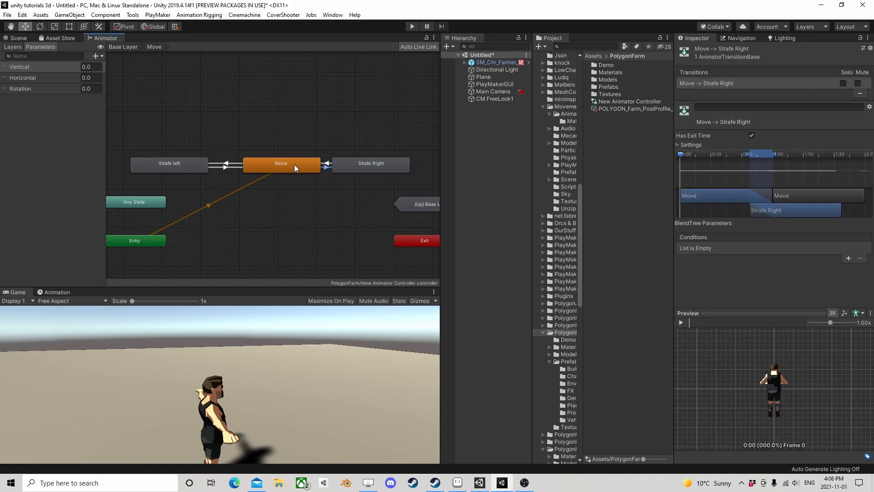
click(751, 136)
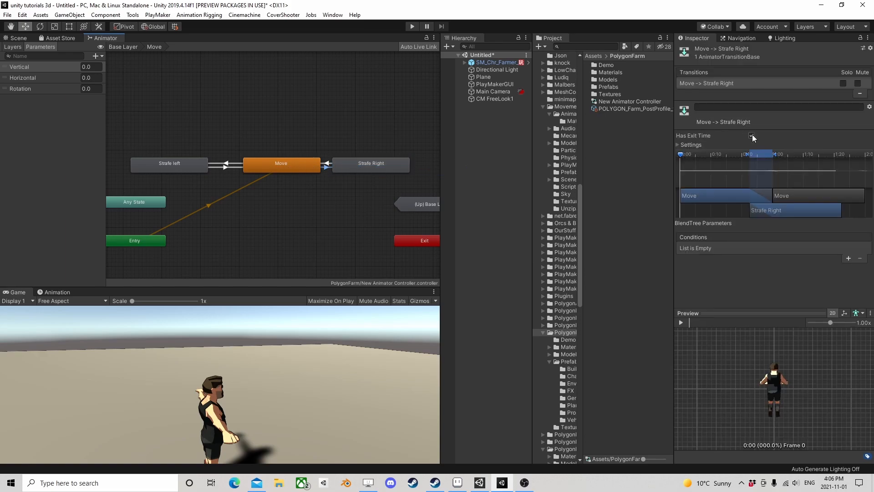
click(848, 259)
click(732, 251)
click(723, 278)
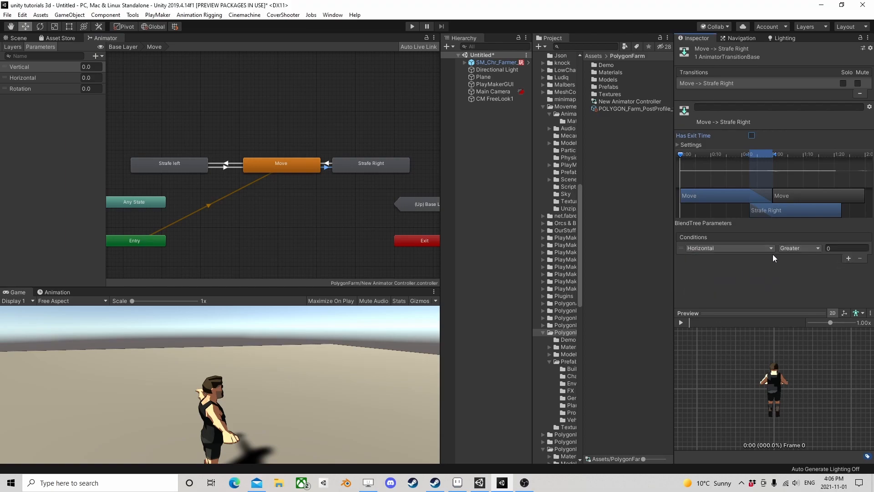
click(830, 248)
text(.1)
key(Return)
Step: Turn off Has Exit Time on the Strafe Right to Move transition and add the condition Horizontal Less 0.1
click(327, 163)
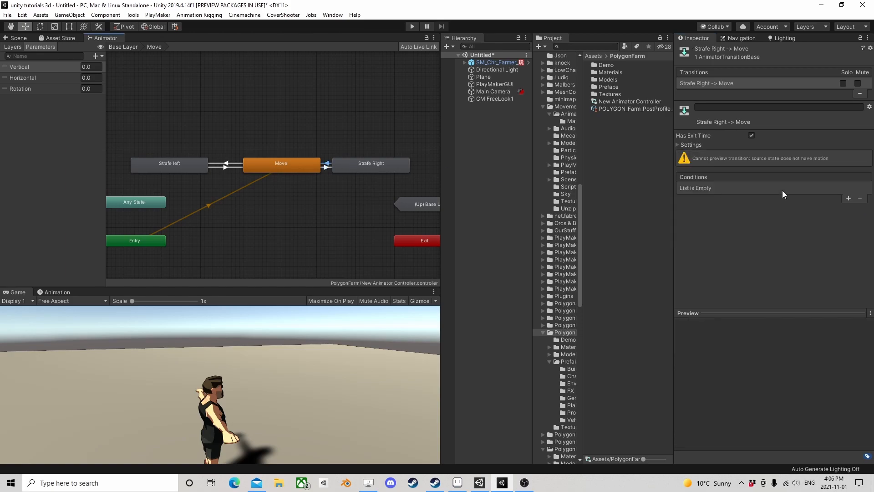
click(751, 136)
click(848, 198)
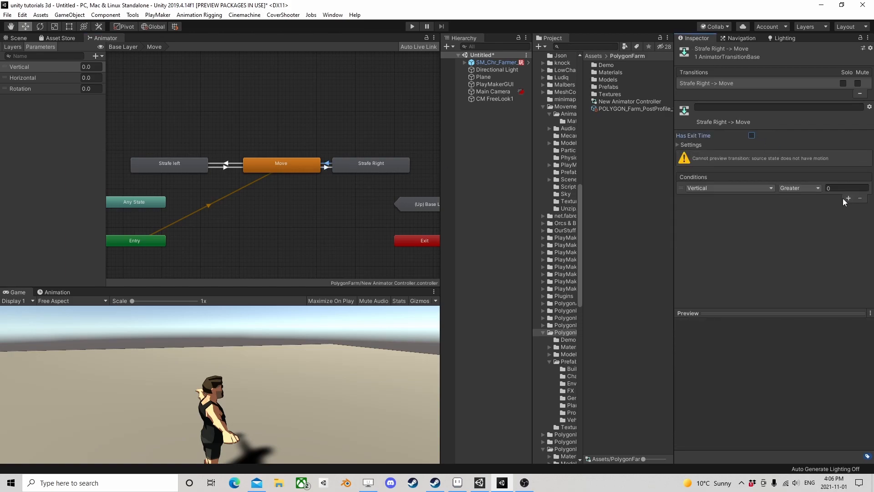
click(731, 188)
click(722, 225)
click(800, 188)
click(800, 208)
click(847, 188)
text(0.1)
Step: Play the scene, strafe right and left to test the state transitions, and stop playing
click(411, 26)
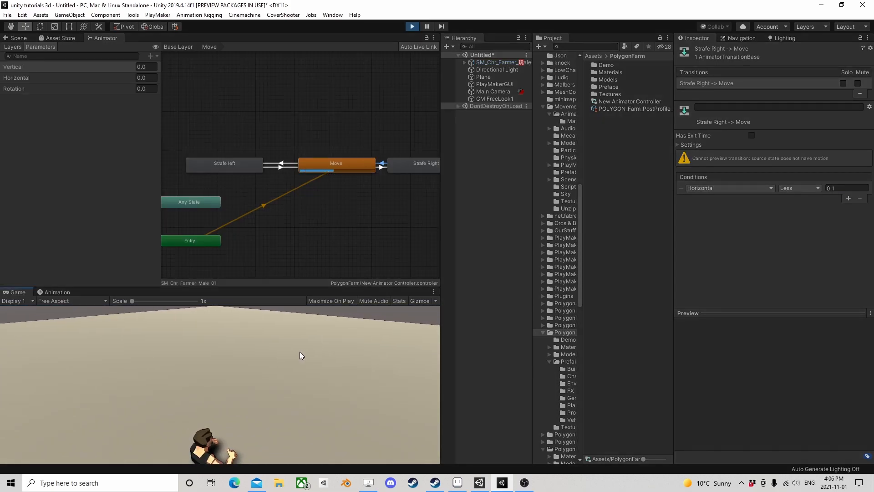
key(d)
key(a)
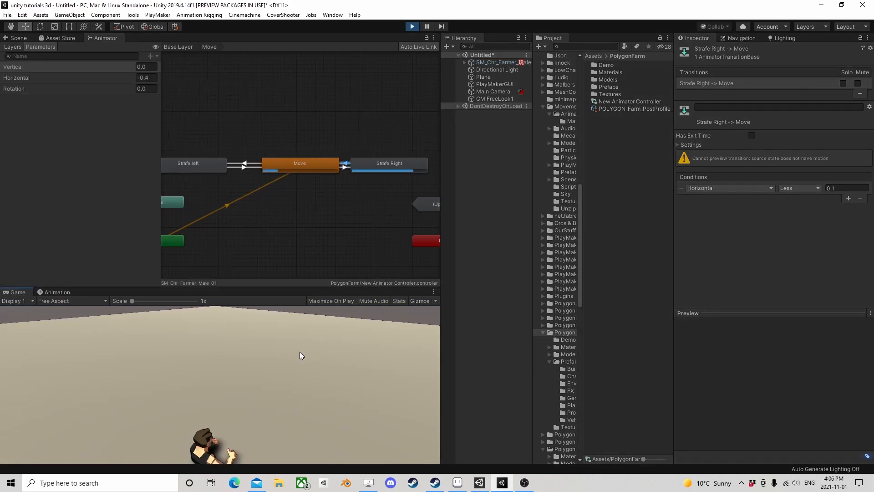
key(d)
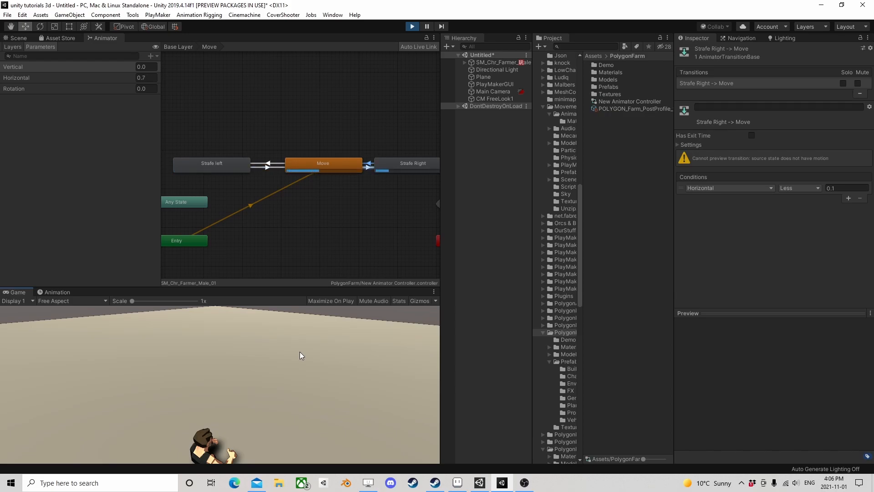
key(a)
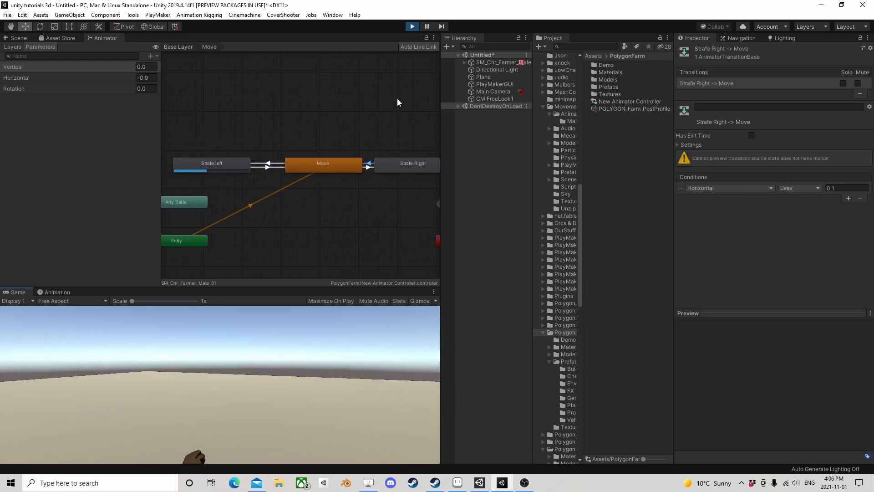
click(412, 27)
Step: Assign the StrafeLeftLoop clip as the motion of Strafe left and StrafeRightLoop as the motion of Strafe Right
click(246, 169)
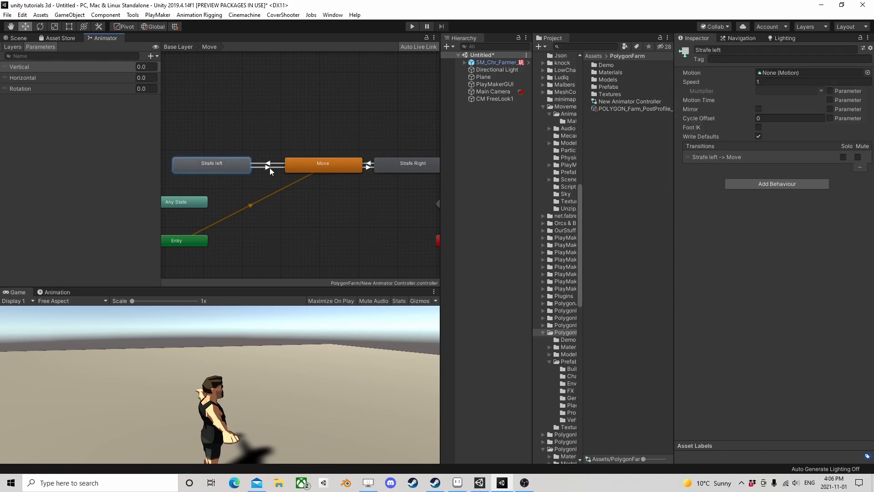
mouse_move(583, 139)
mouse_down()
mouse_move(618, 137)
mouse_move(588, 123)
mouse_up()
click(573, 113)
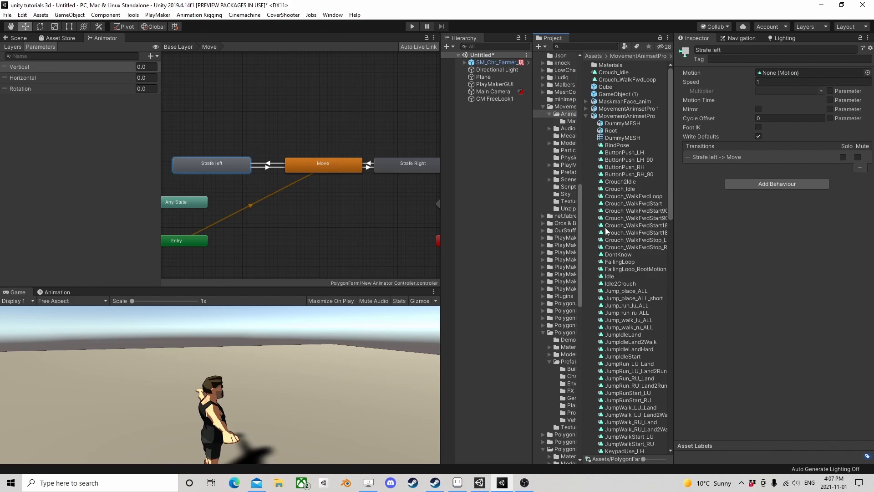
scroll(616, 251, down, 10)
scroll(621, 256, down, 10)
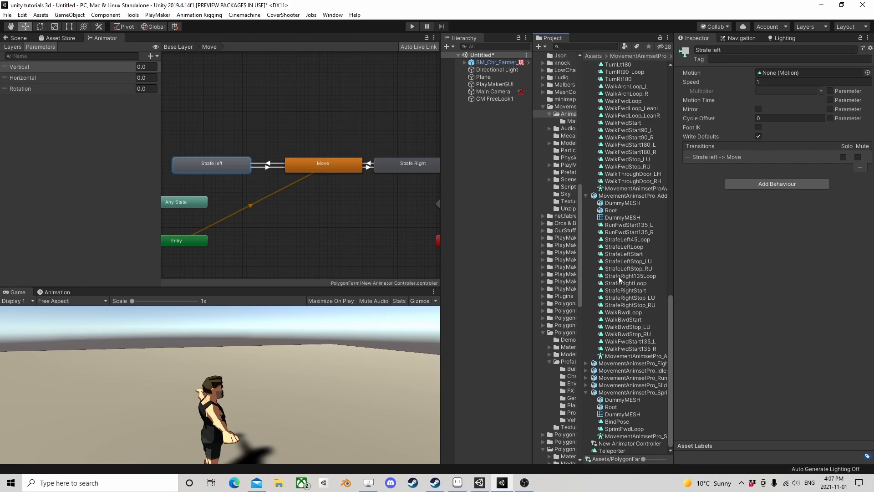
drag(624, 246, 791, 74)
click(414, 164)
drag(622, 283, 783, 73)
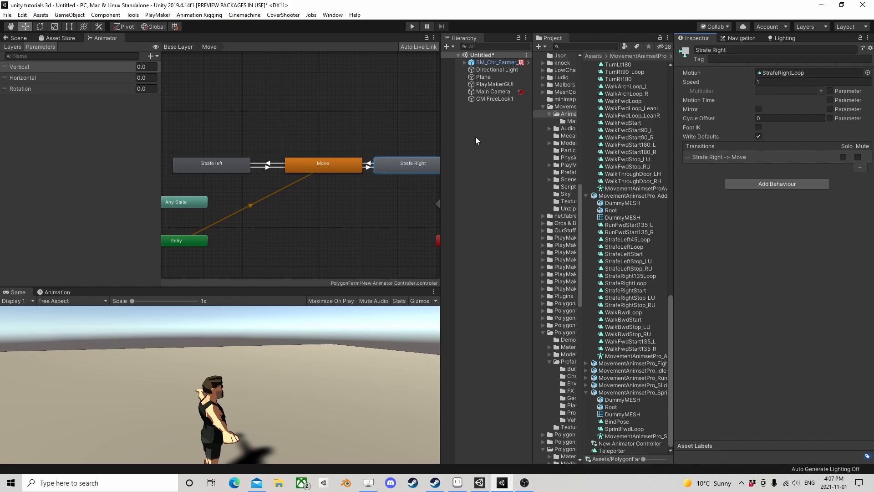
Step: Open the Move state's blend tree and set it to 2D Freeform Cartesian with parameters Vertical and Rotation
click(318, 166)
double_click(318, 165)
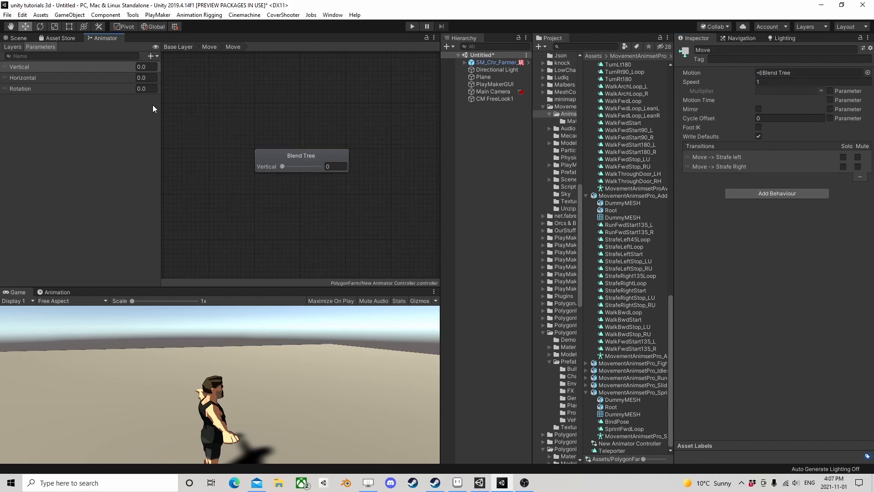
click(297, 156)
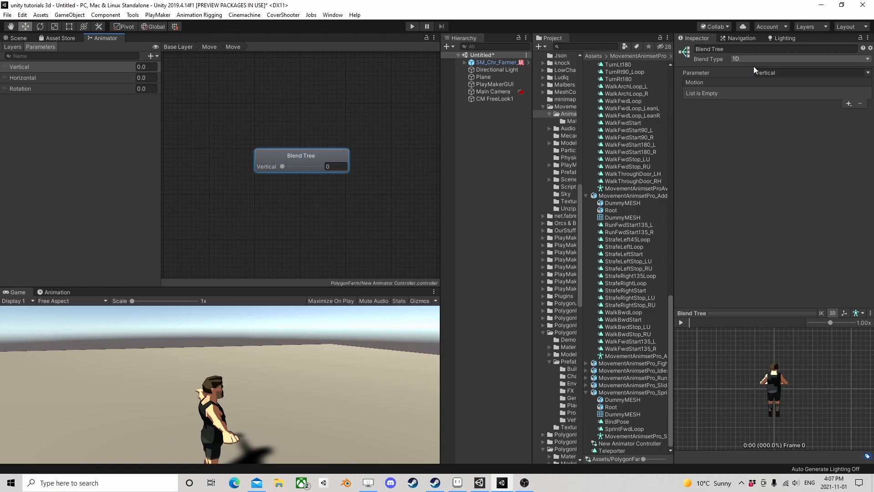
click(742, 58)
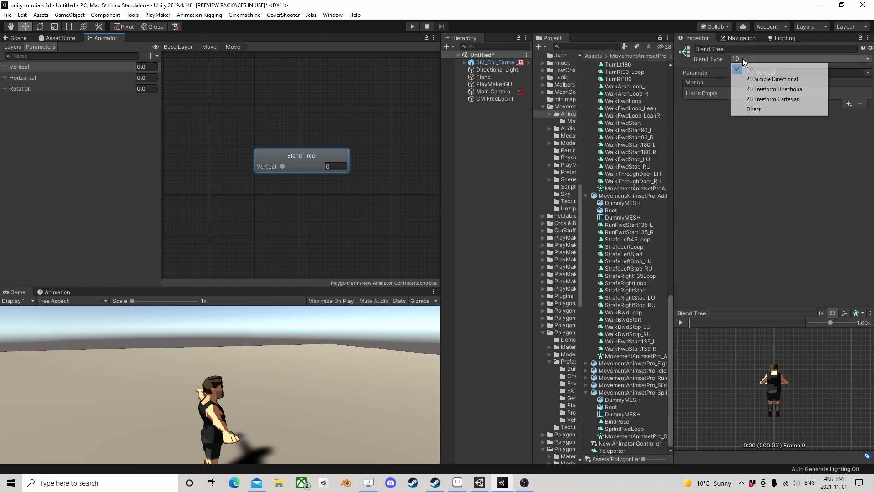
click(778, 98)
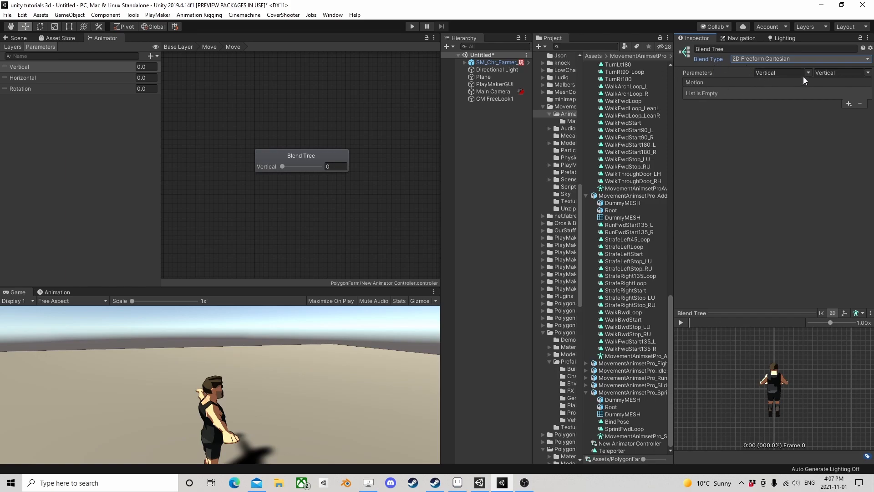
click(842, 72)
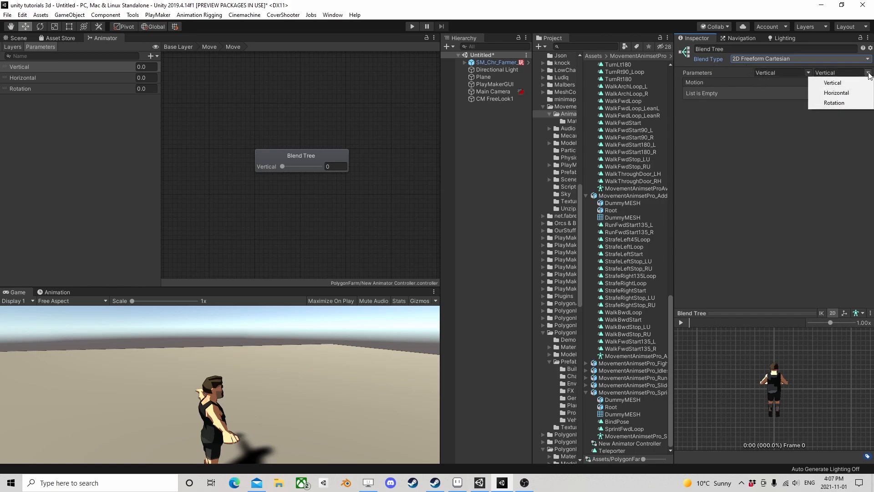
click(834, 103)
Step: Fill the blend tree's motion list with six entries: five empty motion fields and a nested blend tree in fifth place
click(848, 103)
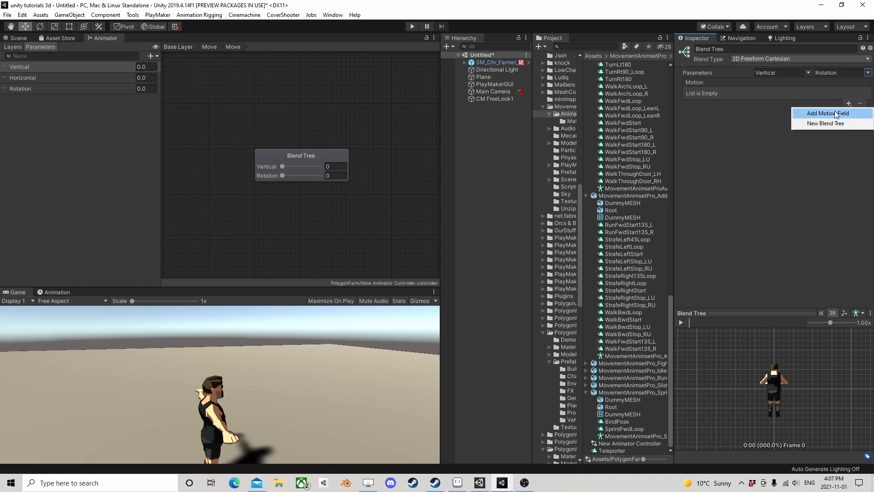
click(840, 113)
click(842, 110)
click(837, 116)
click(849, 223)
click(805, 230)
click(848, 233)
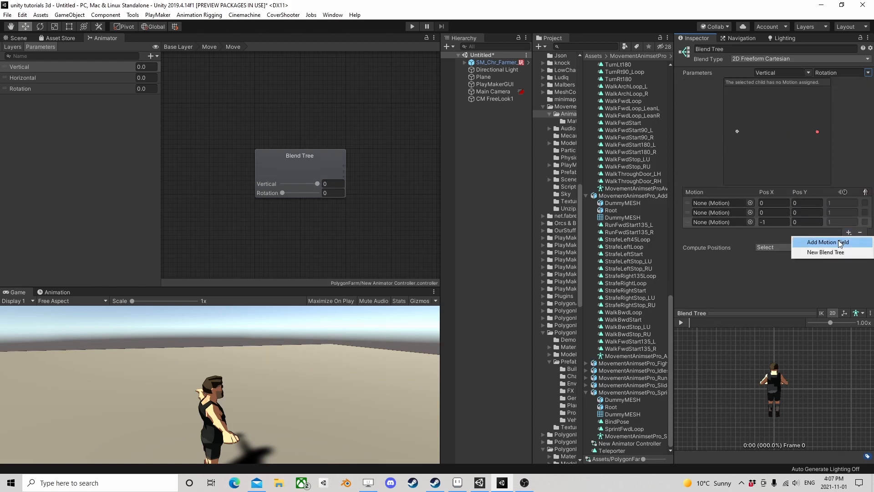
click(838, 241)
click(849, 241)
click(824, 257)
click(848, 251)
click(828, 260)
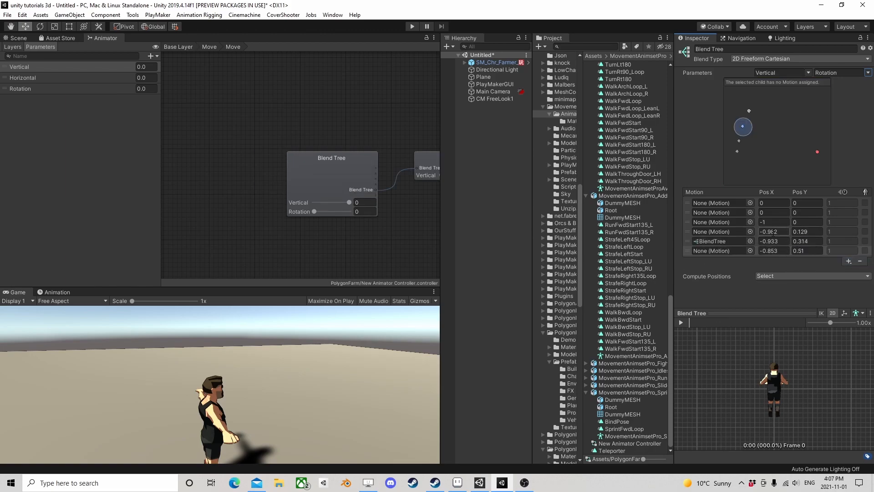
Step: Reset the Pos X and Pos Y values of the blend tree's motion entries to 0
key(Tab)
text(0)
key(Tab)
text(0)
key(Tab)
text(0)
click(807, 251)
text(0)
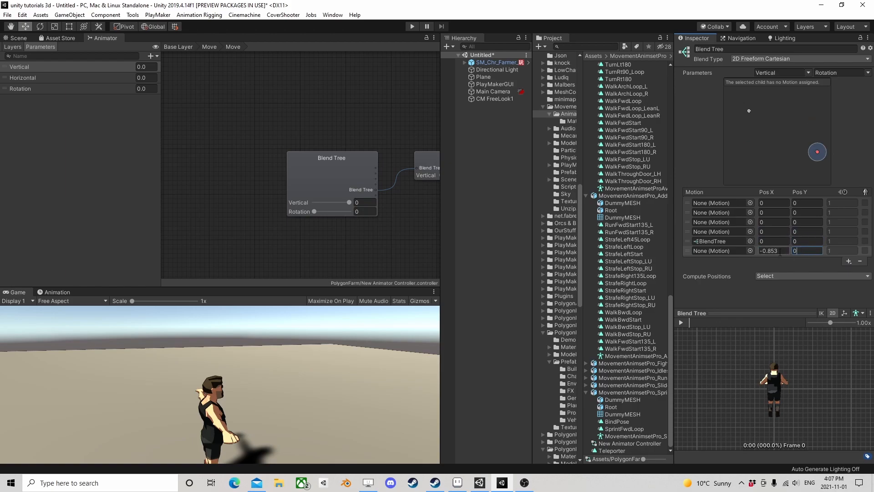
Step: Assign the Idle clip to the first motion field of the blend tree
scroll(628, 179, up, 10)
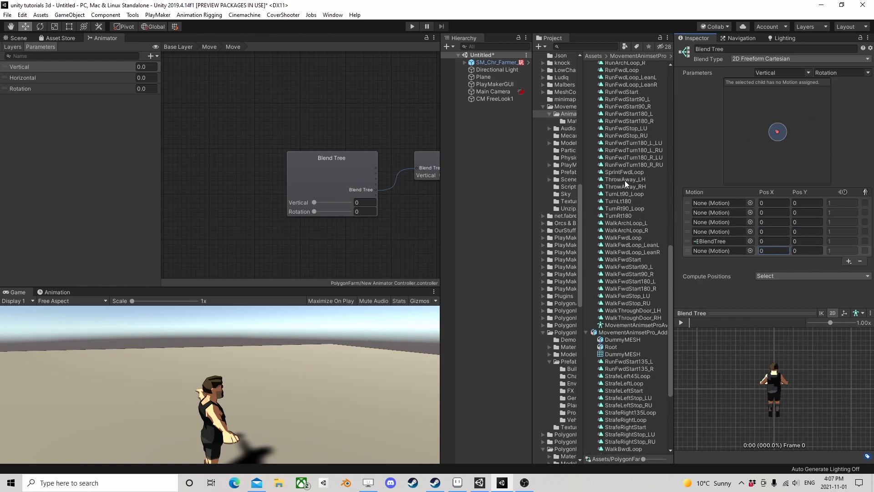
scroll(628, 173, up, 13)
drag(621, 175, 725, 204)
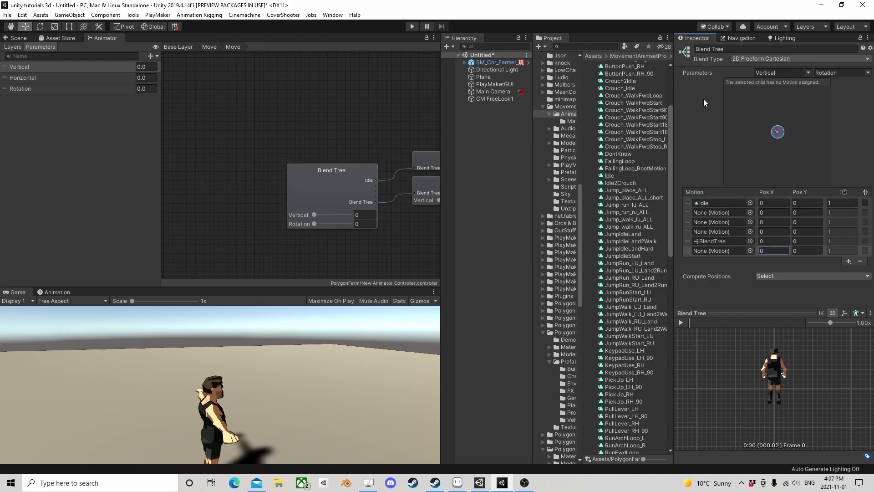
Step: Assign the RunFwdLoop clip to the blend tree's second motion field and set its Pos X to 1
scroll(624, 205, up, 3)
scroll(622, 226, down, 6)
scroll(619, 224, down, 5)
scroll(622, 220, down, 1)
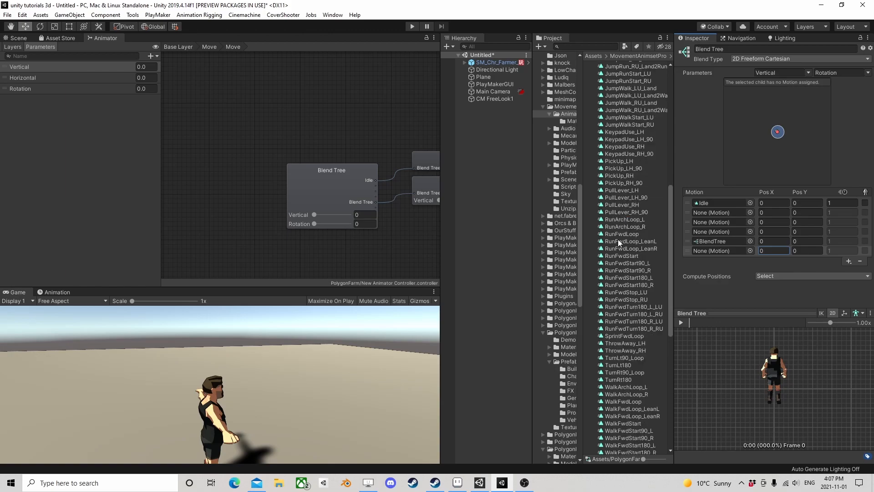
drag(618, 234, 733, 213)
click(769, 214)
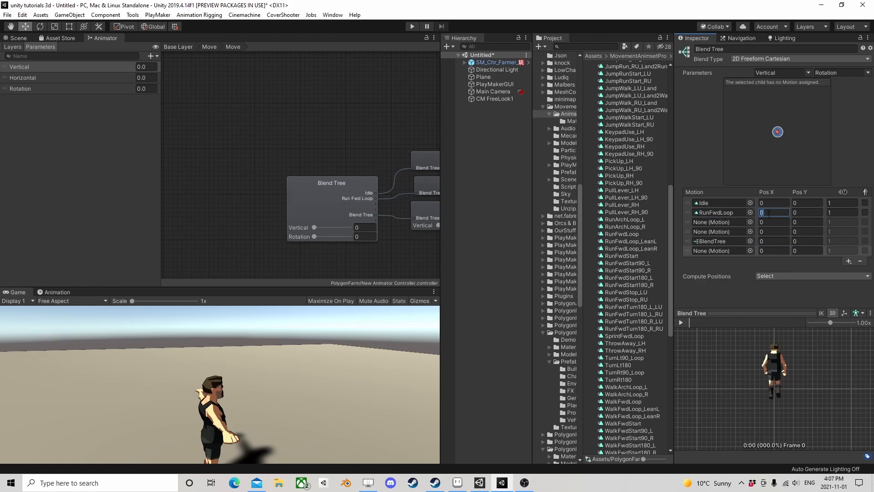
text(1)
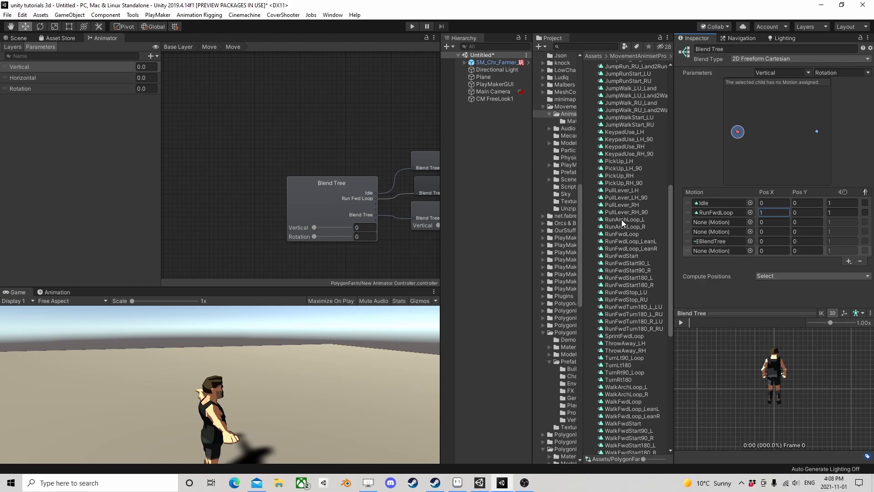
Step: Add RunArchLoop_L at Pos X 1, Pos Y -1 and RunArchLoop_R at Pos X 1, Pos Y 1 in the third and fourth motion fields
drag(619, 219, 715, 231)
click(775, 222)
text(1)
click(775, 232)
text(1)
click(804, 222)
text(-)
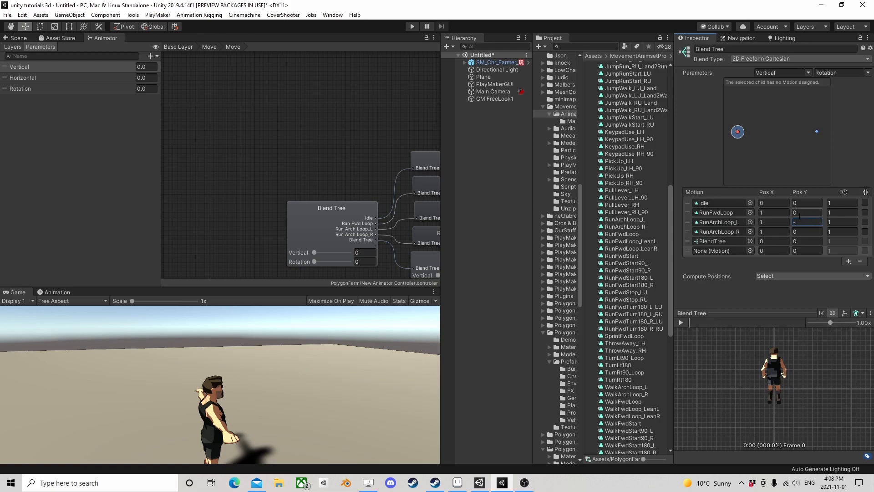
text(1)
click(808, 232)
text(1)
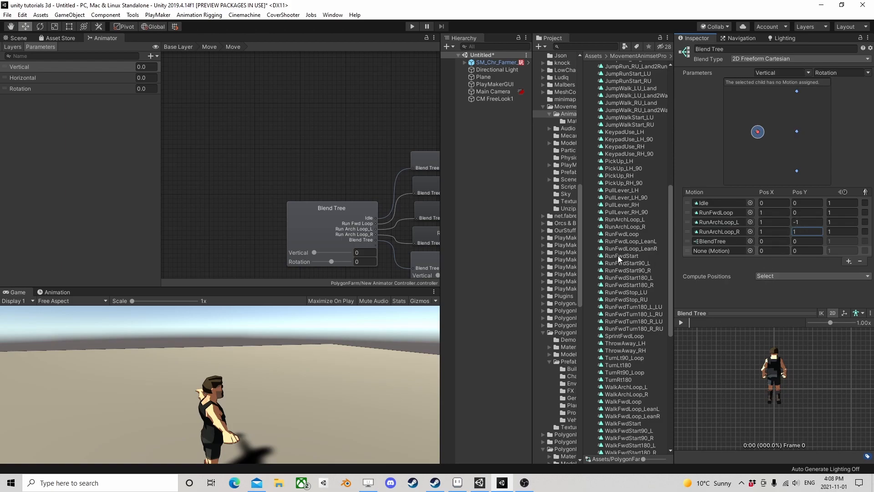
Step: Assign the WalkFwdLoop clip to the empty motion field below the nested blend tree and set its Pos X to 0.5
scroll(624, 250, down, 3)
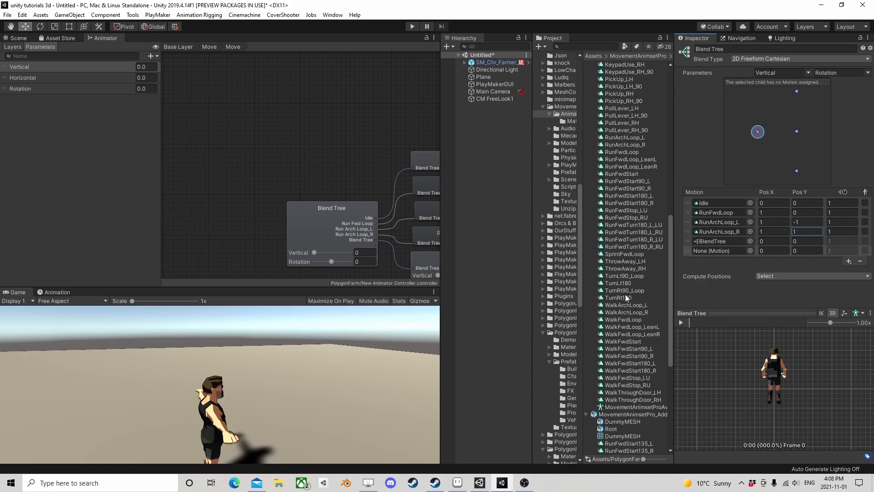
drag(622, 319, 722, 251)
click(761, 251)
key(BackSpace)
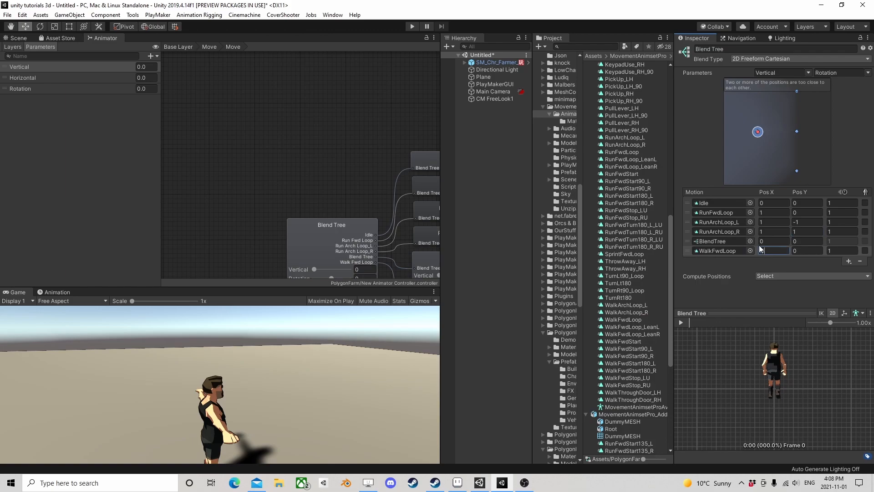
text(0.5)
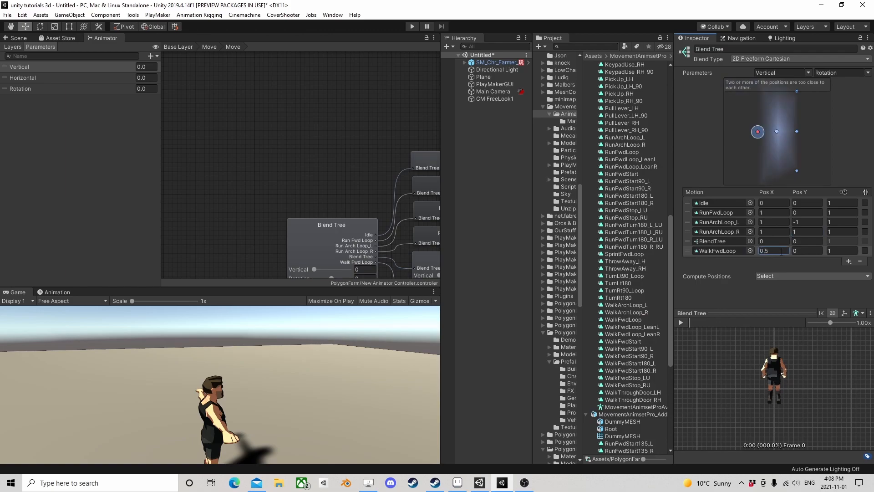
Step: Add two more motion fields to the blend tree and set both Pos X values to 0.5
click(848, 261)
click(847, 269)
click(848, 271)
click(841, 279)
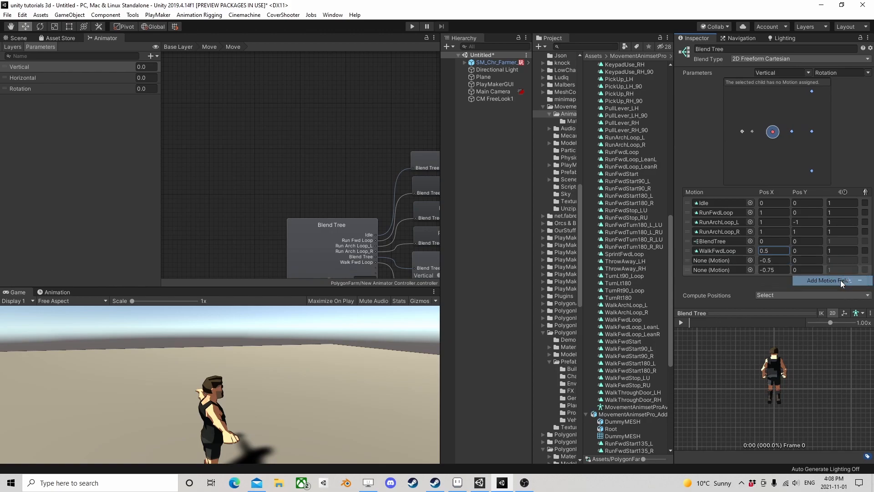
text(0.5)
click(781, 270)
text(0.5)
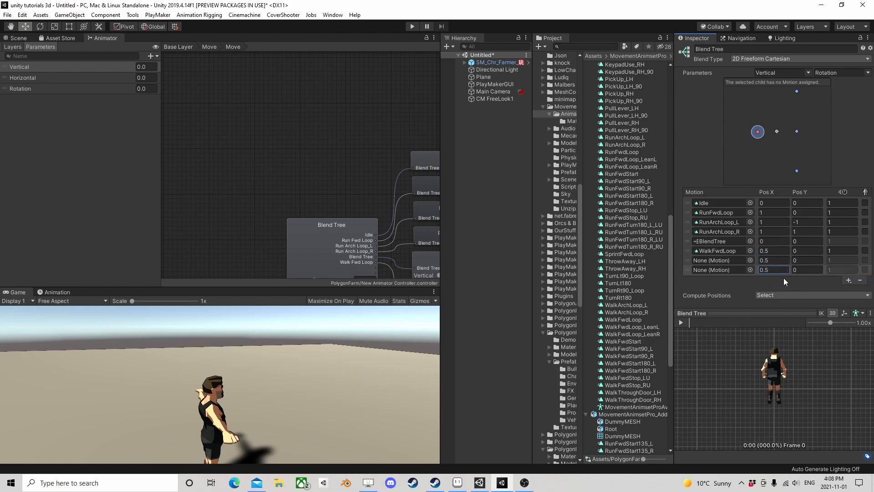
Step: Set the two new fields' Pos Y to -0.5 and 0.5 and assign them WalkArchLoop_L and WalkArchLoop_R respectively
click(805, 261)
click(806, 270)
text(0.5)
drag(627, 304, 720, 261)
drag(630, 310, 713, 269)
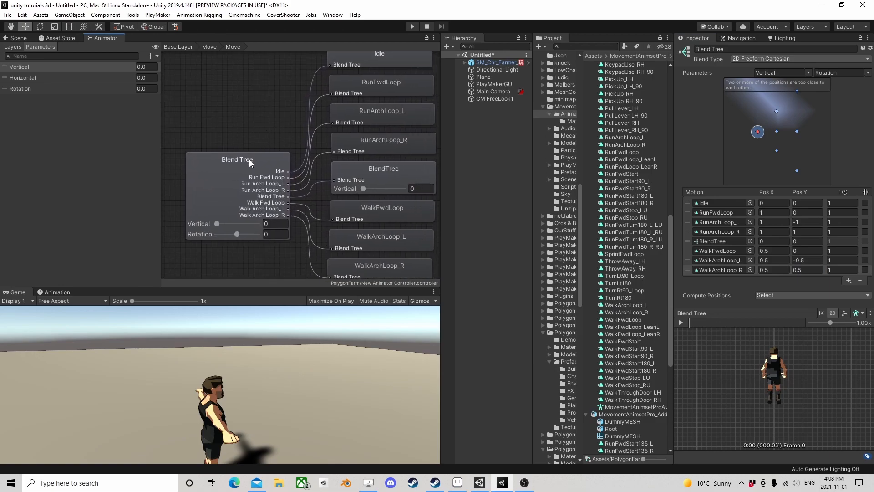
Step: Play the blend tree preview and check the character's motion at different Vertical and Rotation values
click(687, 322)
drag(216, 224, 267, 232)
right_drag(799, 338, 752, 415)
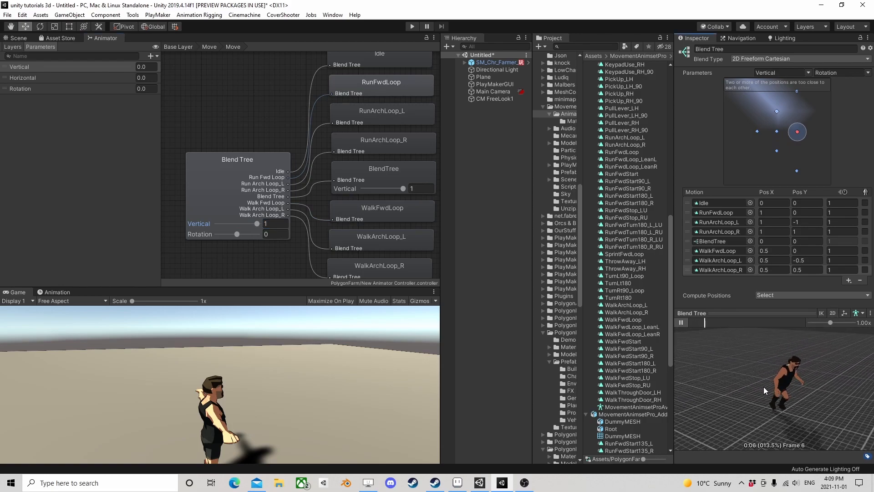
drag(237, 234, 221, 225)
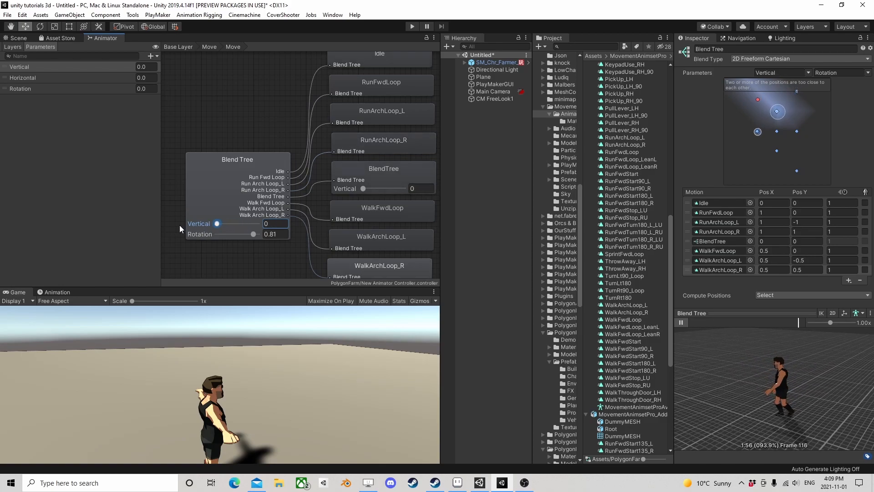
drag(253, 234, 264, 237)
click(217, 223)
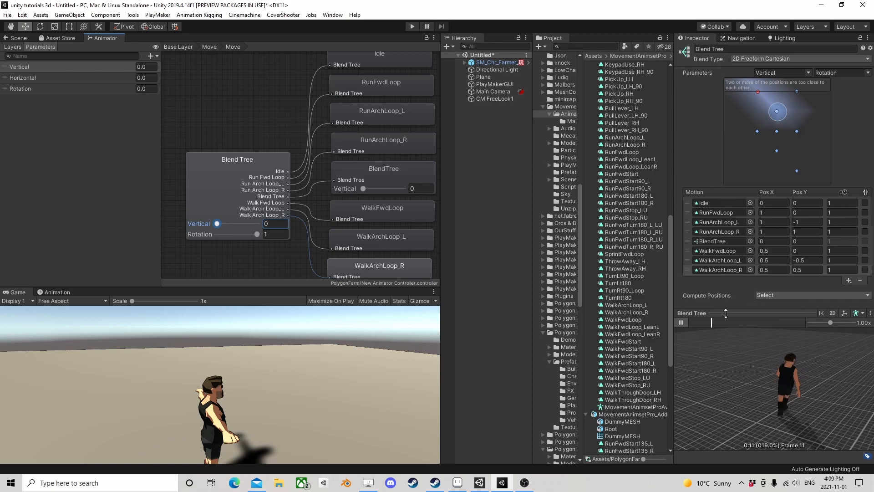
Step: Make more room for the motion list, add two motion fields, and set their Pos X to 0
drag(733, 312, 734, 364)
click(849, 280)
click(829, 289)
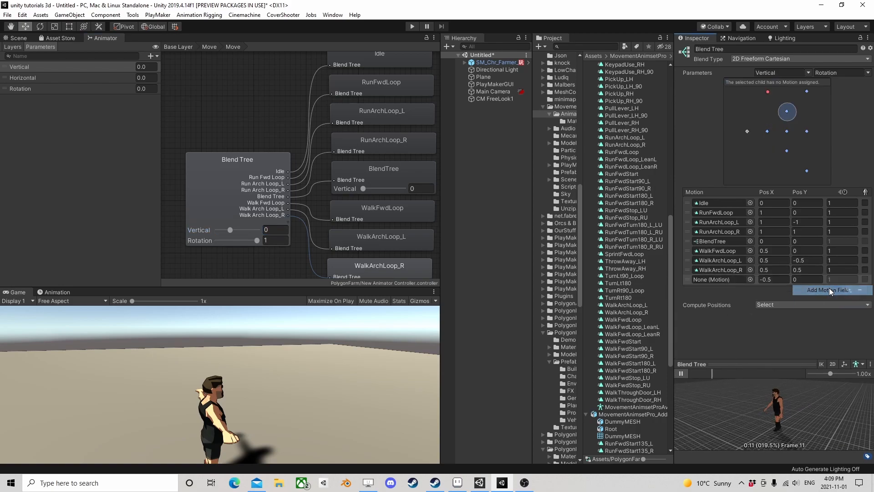
click(848, 290)
click(842, 301)
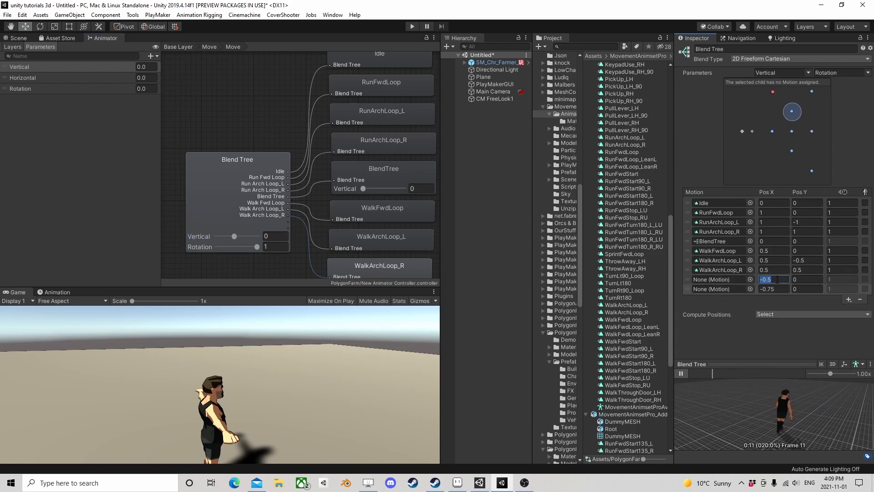
text(0)
click(776, 289)
text(0)
key(Return)
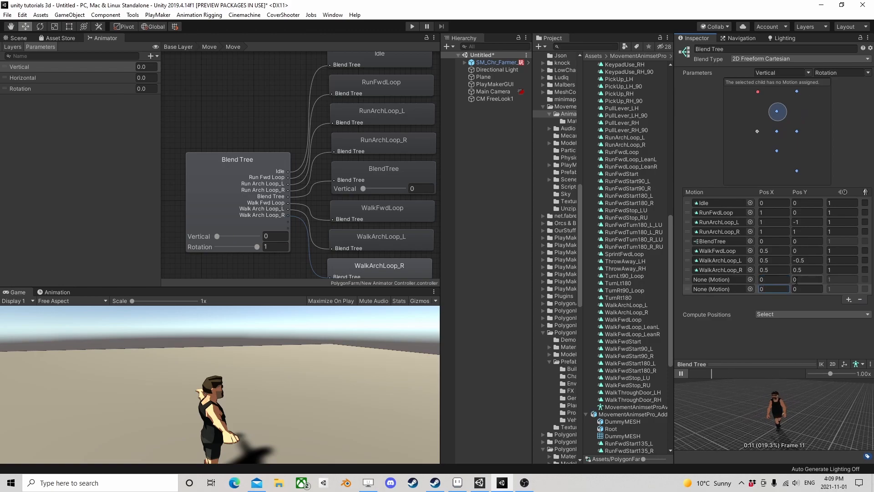
Step: Assign TurnLt90_Loop with Pos Y -1 and TurnRt90_Loop with Pos Y 1 to the two empty motion fields
scroll(624, 233, down, 5)
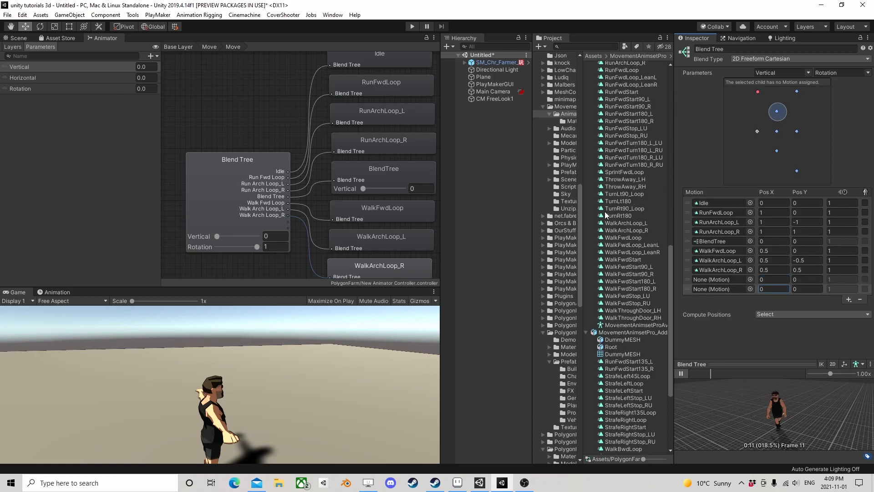
drag(617, 195, 746, 279)
click(800, 279)
text(-1)
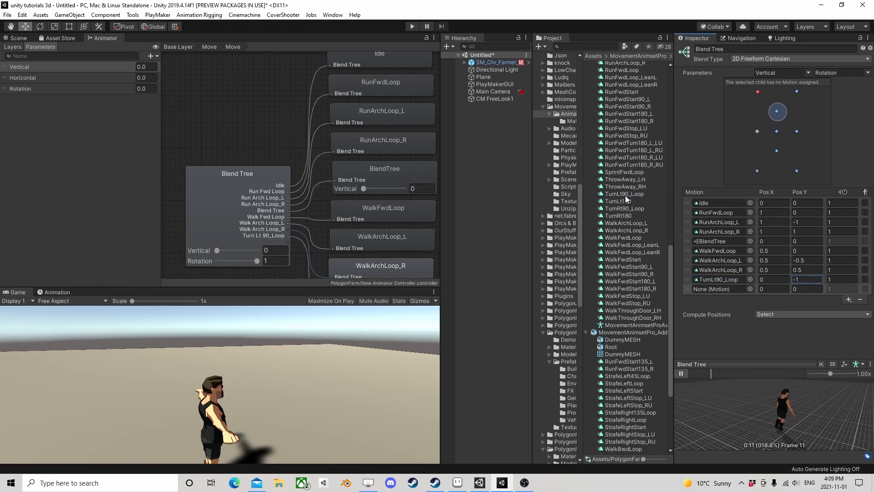
drag(617, 210, 741, 293)
click(806, 288)
text(1)
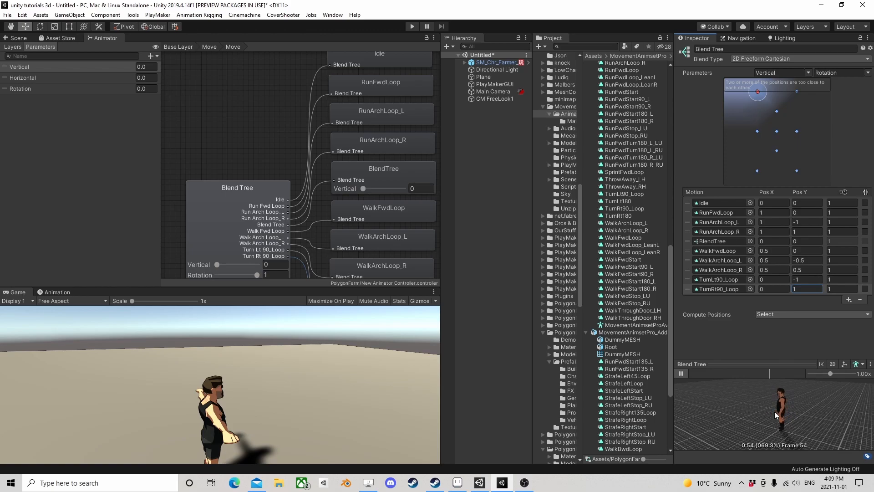
Step: Delete the nested BlendTree entry from the motion list and preview the turning motions with Rotation at 1 and -1
drag(247, 234, 277, 231)
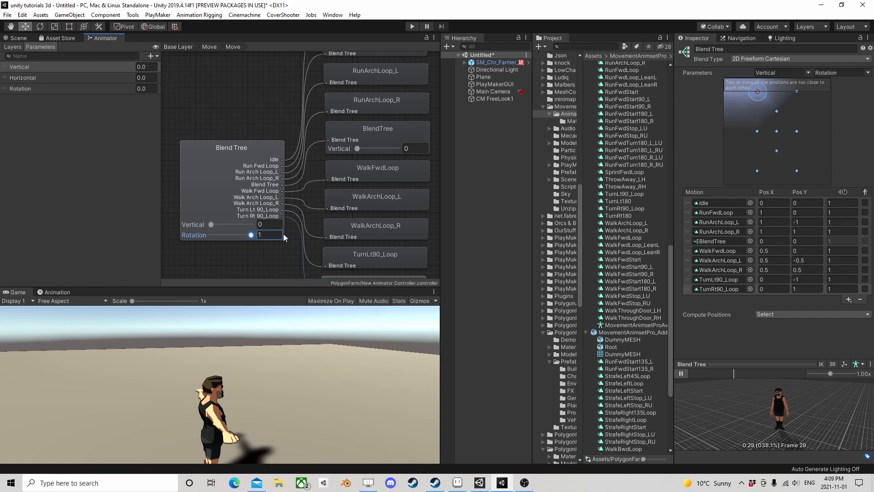
mouse_move(270, 236)
mouse_down()
mouse_move(220, 238)
mouse_move(270, 236)
mouse_up()
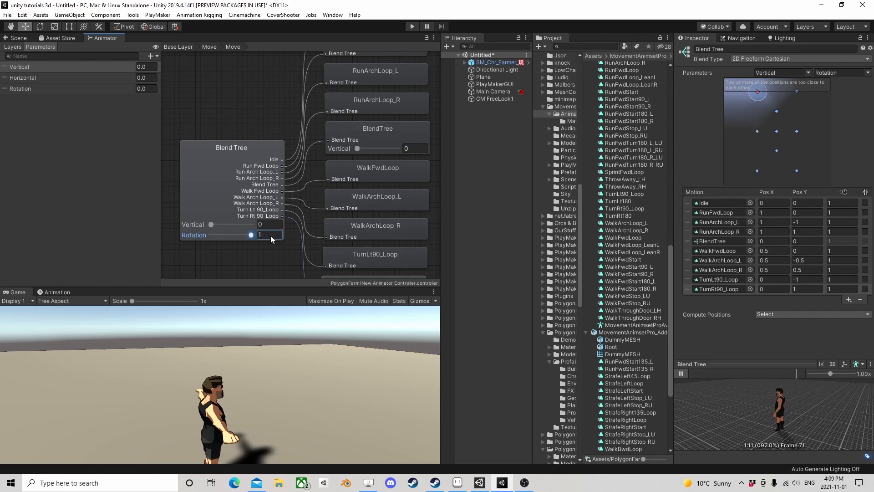
click(687, 241)
click(861, 300)
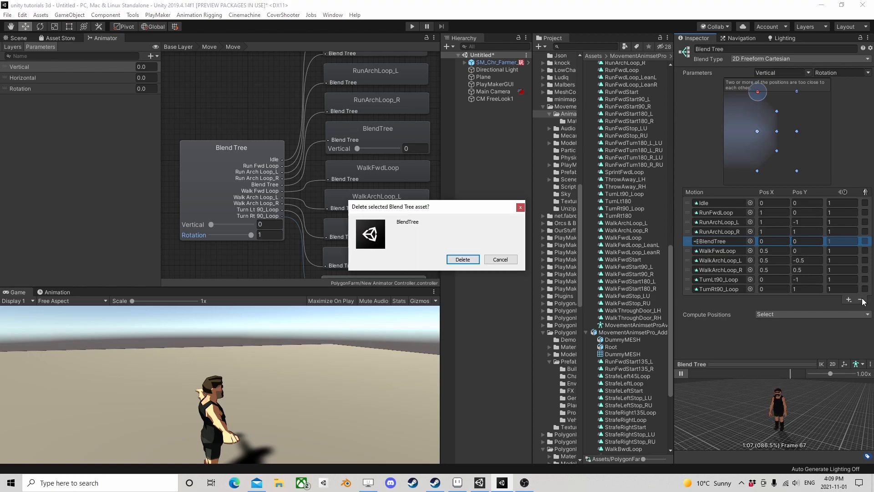
click(474, 259)
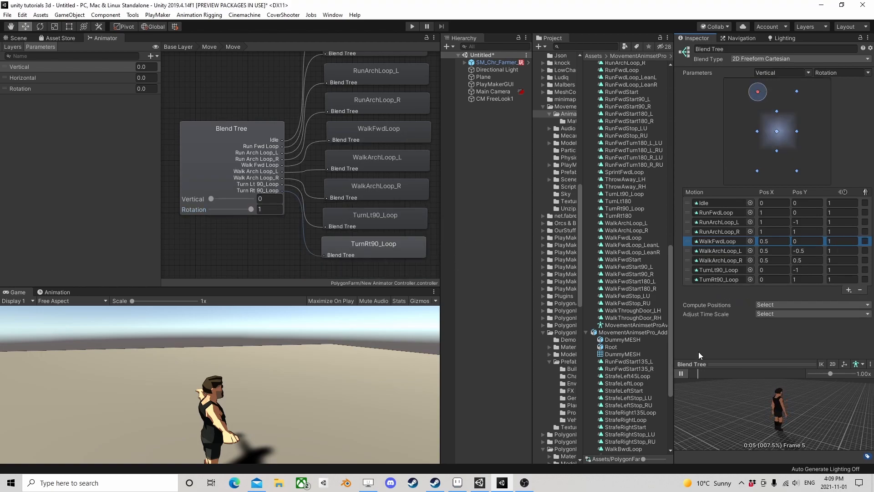
drag(212, 199, 182, 207)
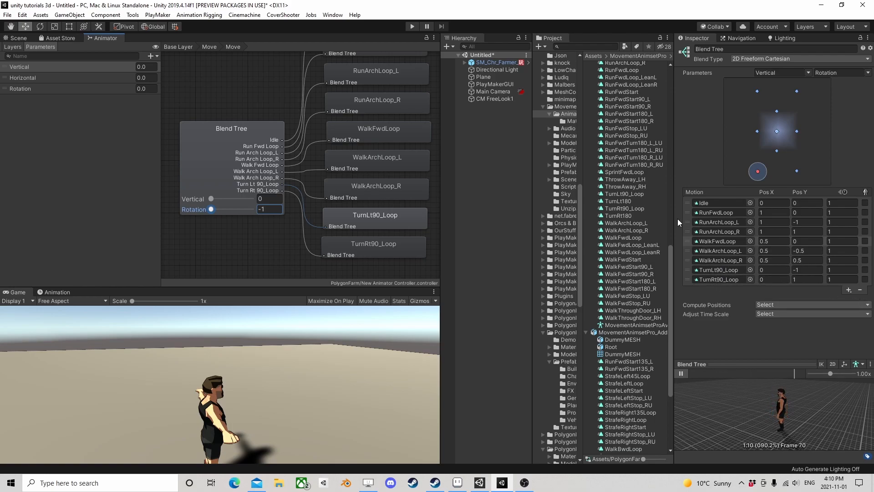
Step: Add two motion fields for backward movement, one at Pos X -0.5 and the other at Pos X -1
click(850, 290)
click(849, 299)
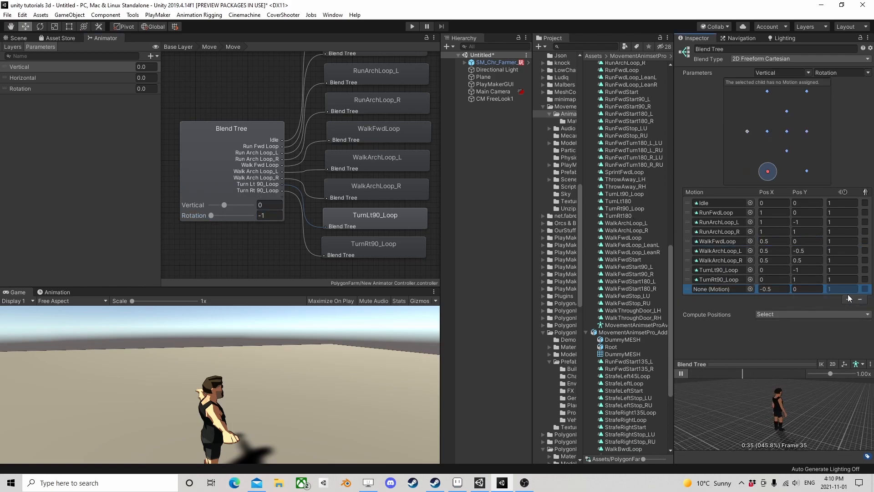
click(849, 299)
click(848, 308)
click(775, 289)
click(774, 298)
text(-1)
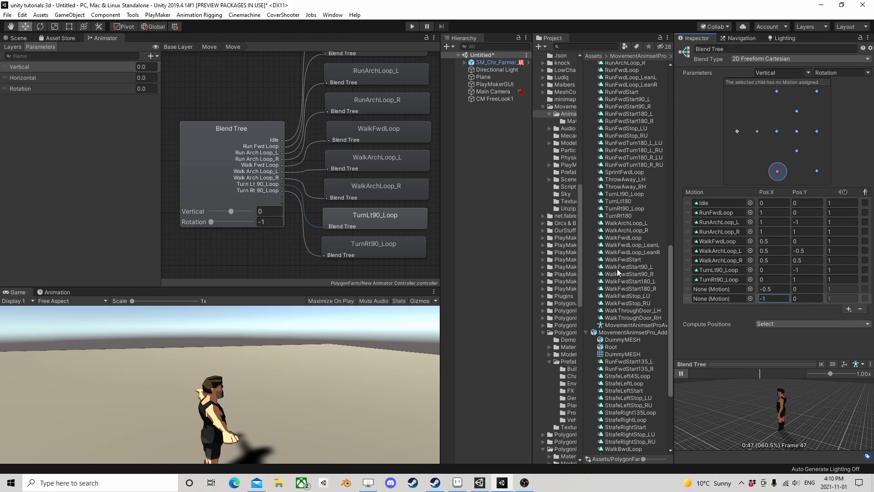
Step: Assign WalkBwdLoop to the Pos X -0.5 field and RunBwdLoop to the -1 field, and preview the blend across Vertical and Rotation values
scroll(619, 273, down, 6)
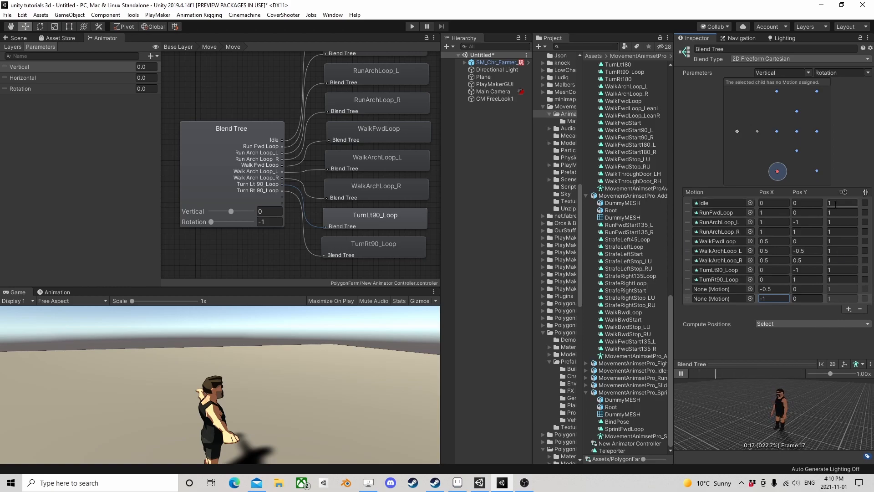
drag(624, 312, 712, 289)
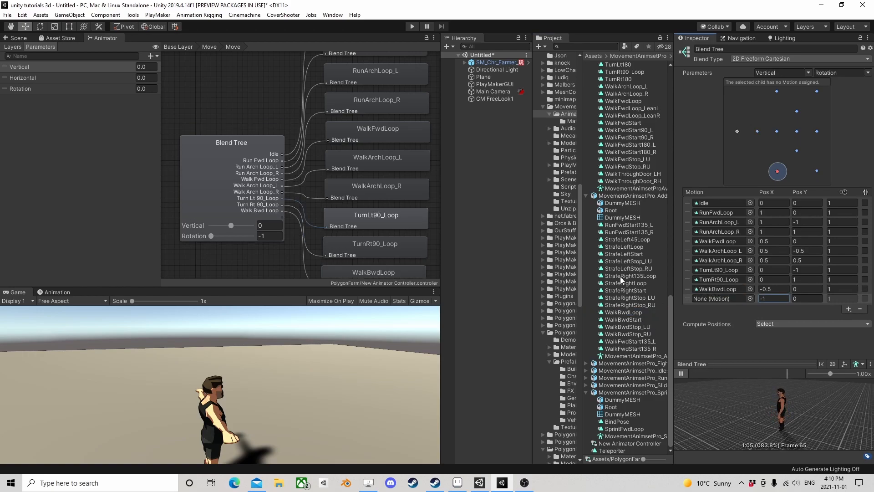
click(586, 363)
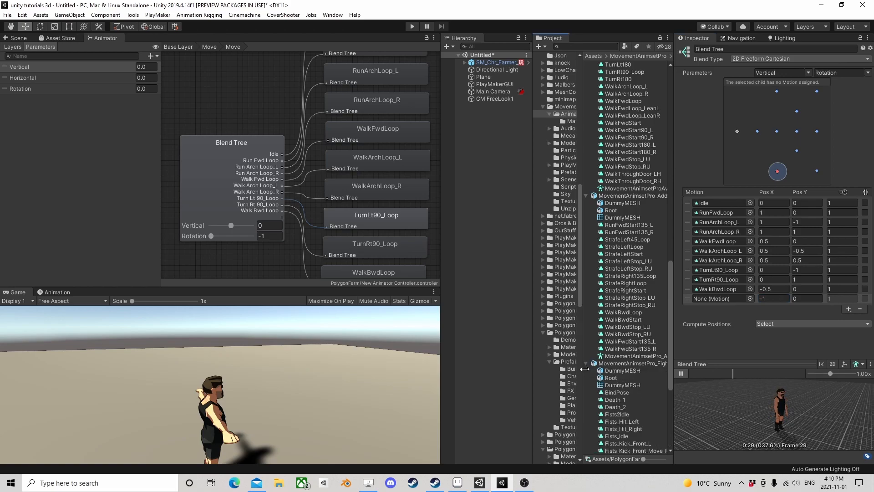
click(587, 364)
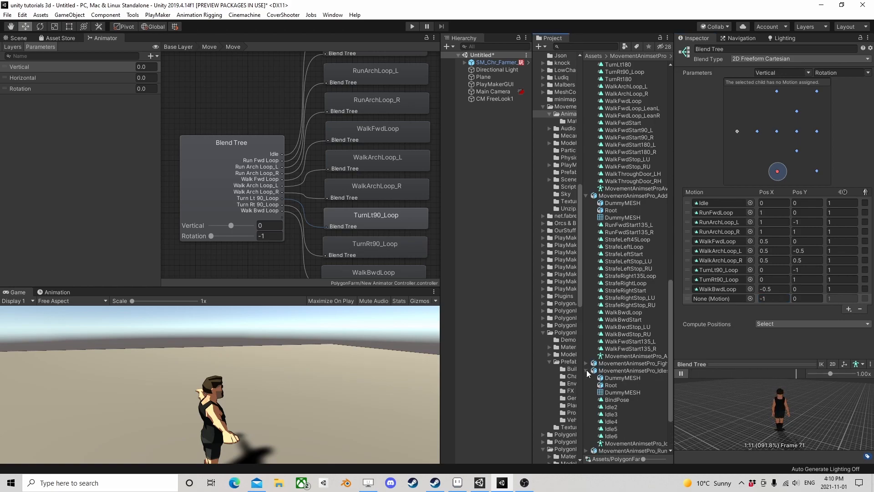
click(586, 378)
scroll(615, 331, down, 10)
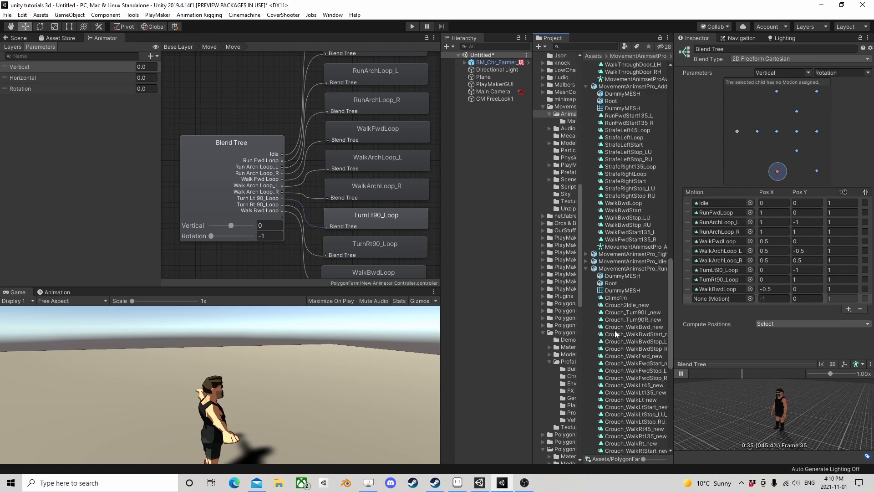
scroll(617, 321, down, 5)
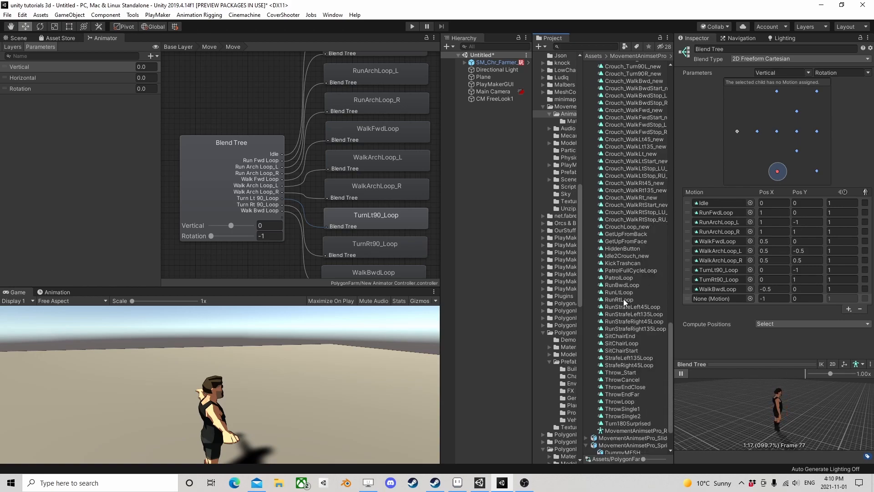
drag(622, 287, 712, 298)
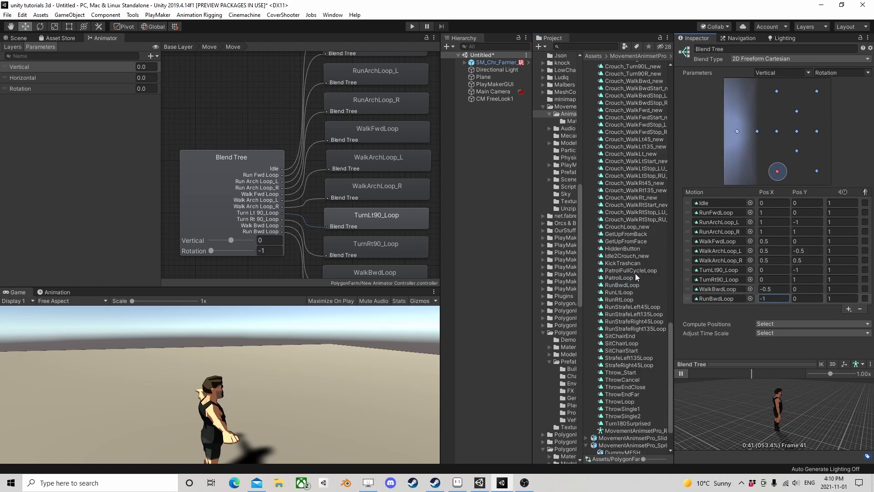
drag(230, 240, 190, 251)
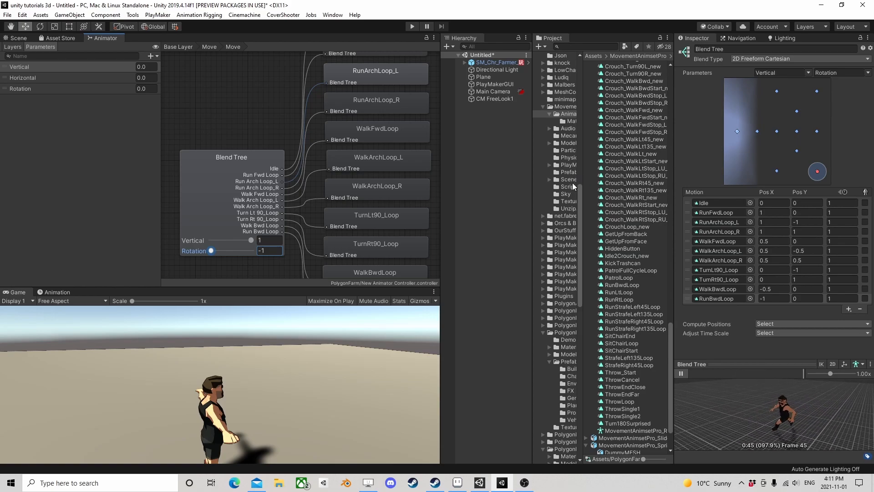
Step: Return to the Move state machine and inspect its Move, Strafe left and Strafe Right states
double_click(259, 119)
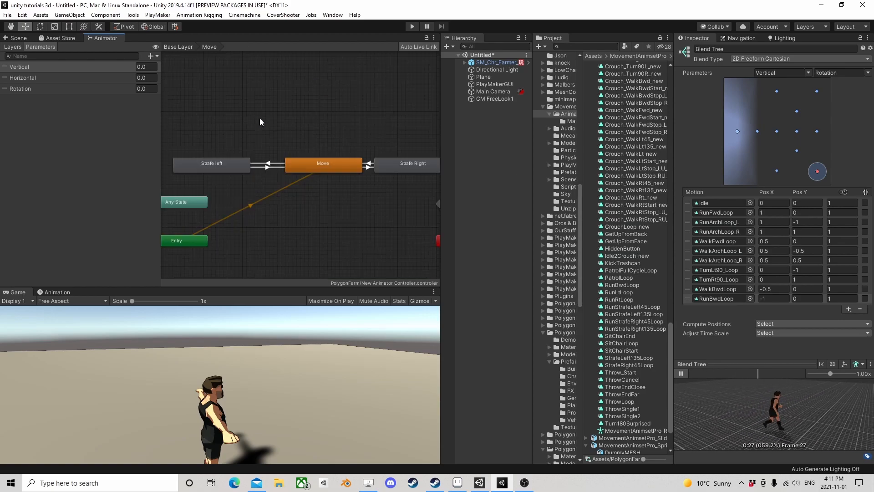
scroll(304, 156, down, 3)
scroll(310, 159, up, 4)
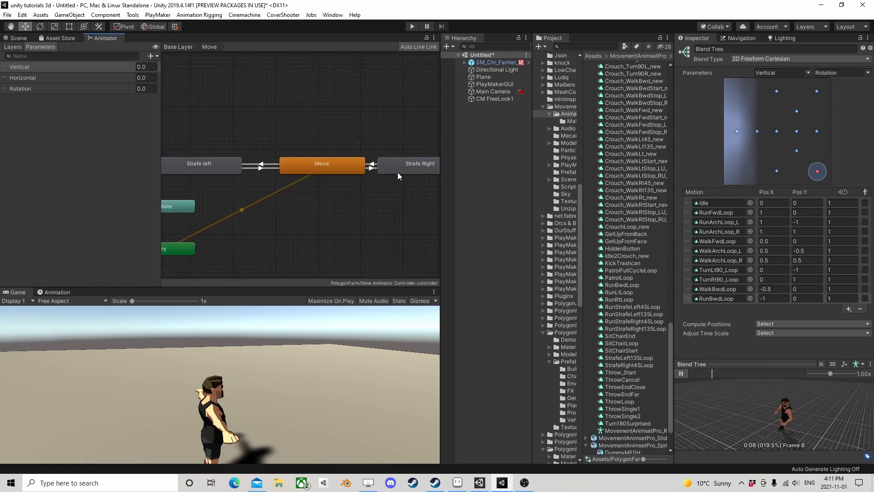
click(398, 170)
click(299, 167)
click(228, 162)
click(337, 162)
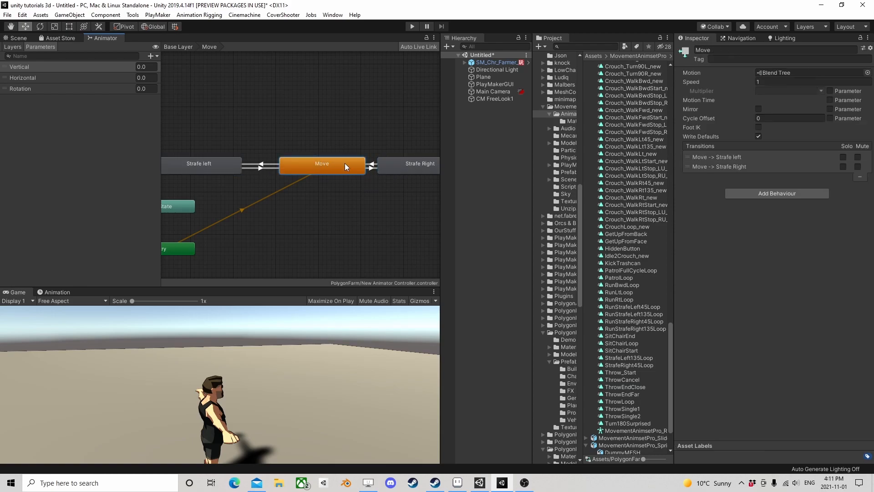
click(409, 160)
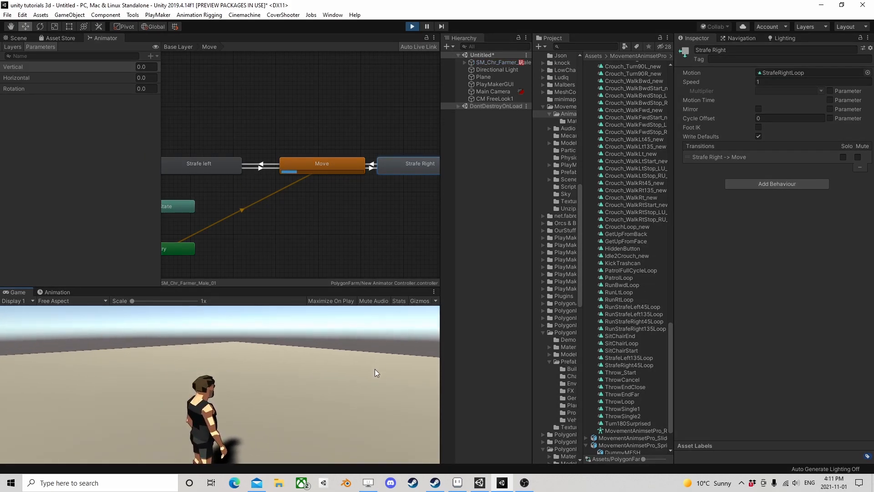
Step: Play-test the farmer's forward movement and left and right strafing while the state machine runs
key(w)
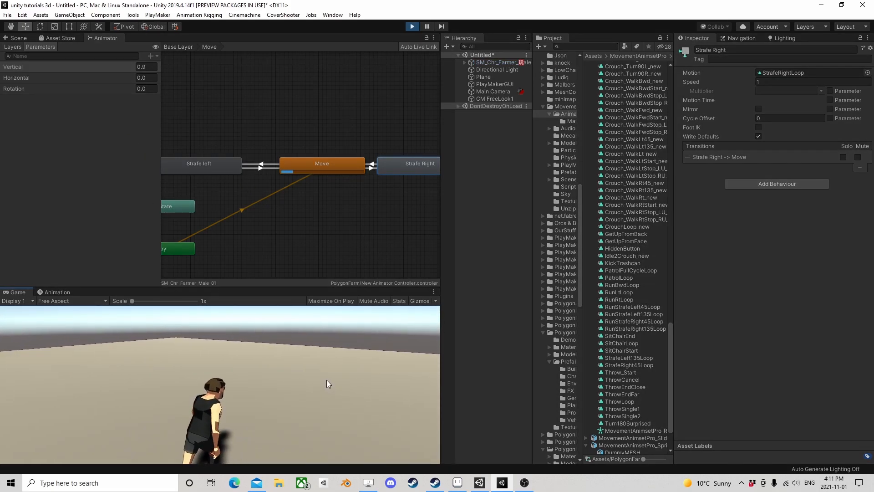
key(a)
key(d)
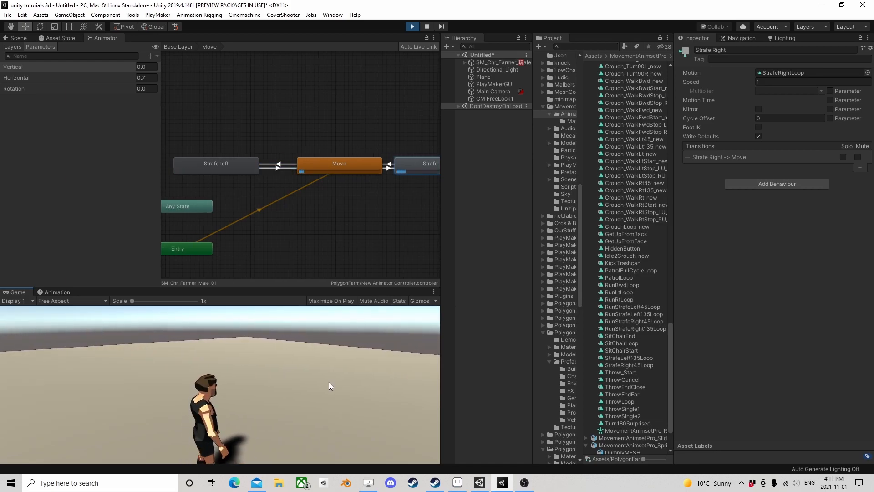
key(w)
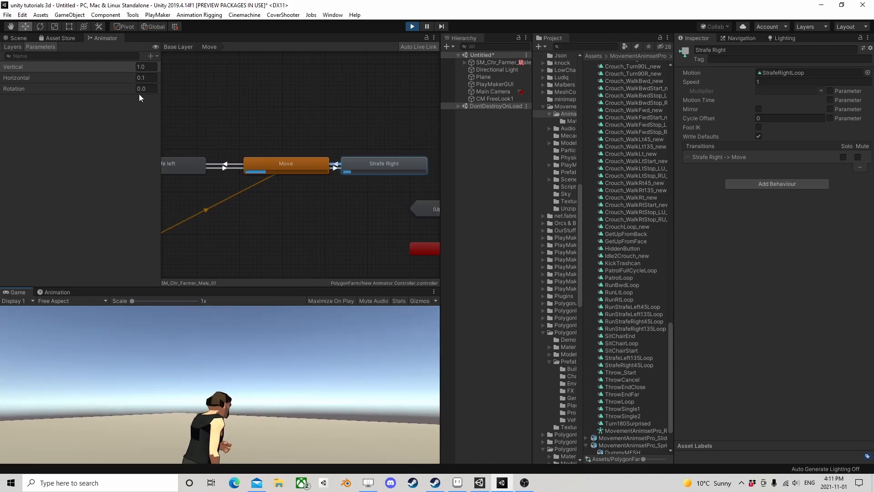
Step: Test turning in play mode with the Rotation parameter at 45 and at 1, try forward movement, and stop the game
click(148, 89)
text(45)
key(Return)
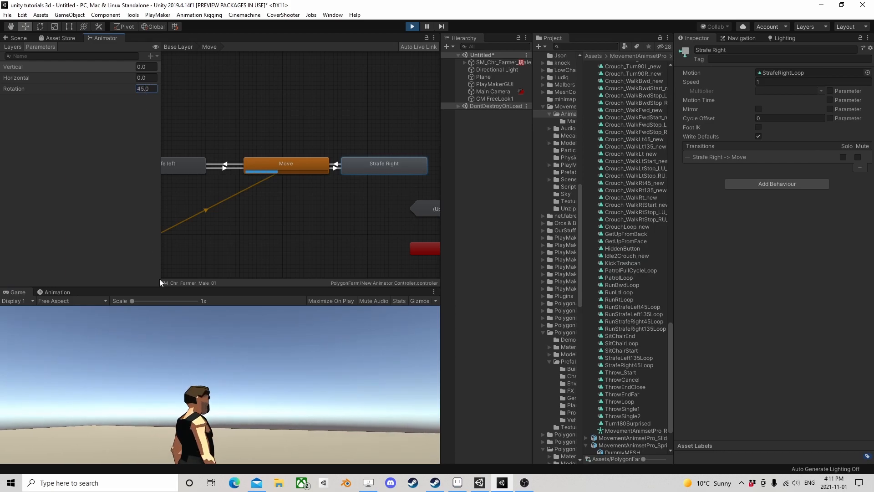
click(145, 89)
text(1)
key(Return)
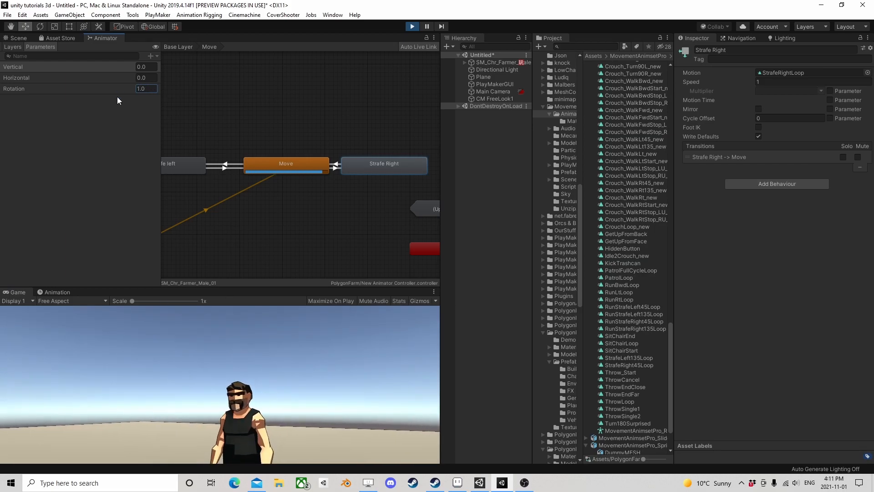
click(266, 332)
key(w)
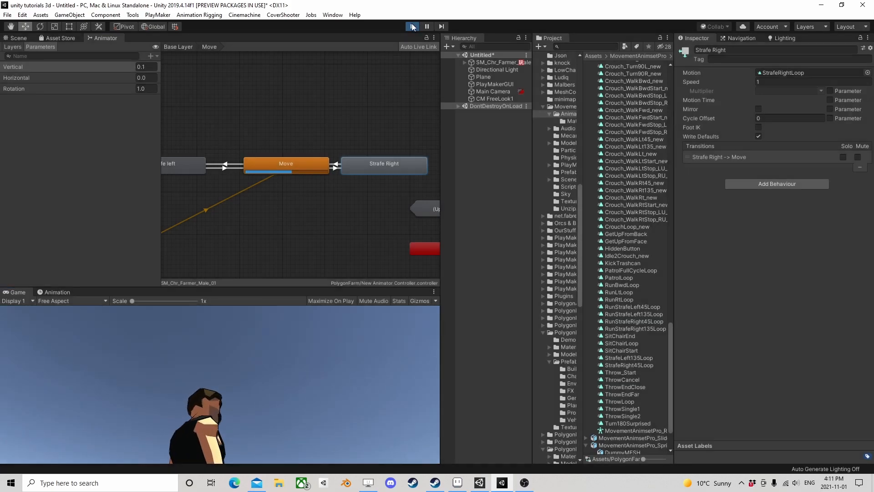
click(412, 26)
Step: Review the actions in State 1 of the farmer's PlayMaker FSM
click(501, 62)
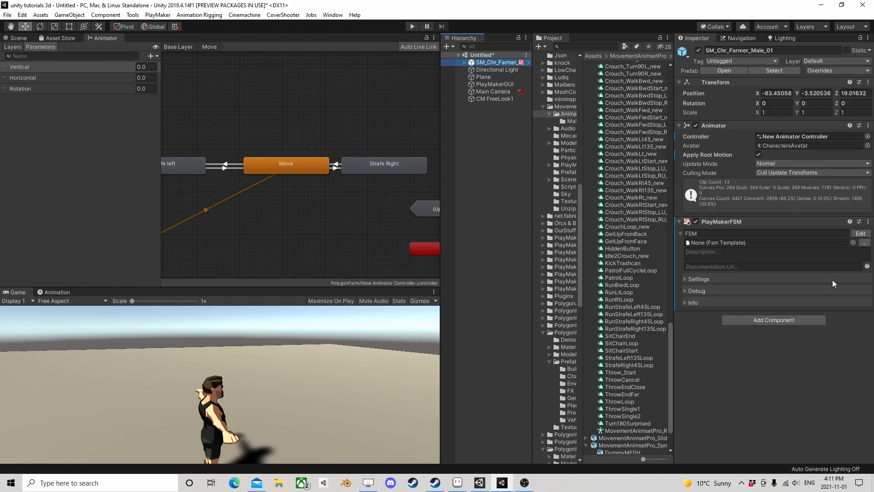
click(860, 234)
scroll(557, 211, down, 8)
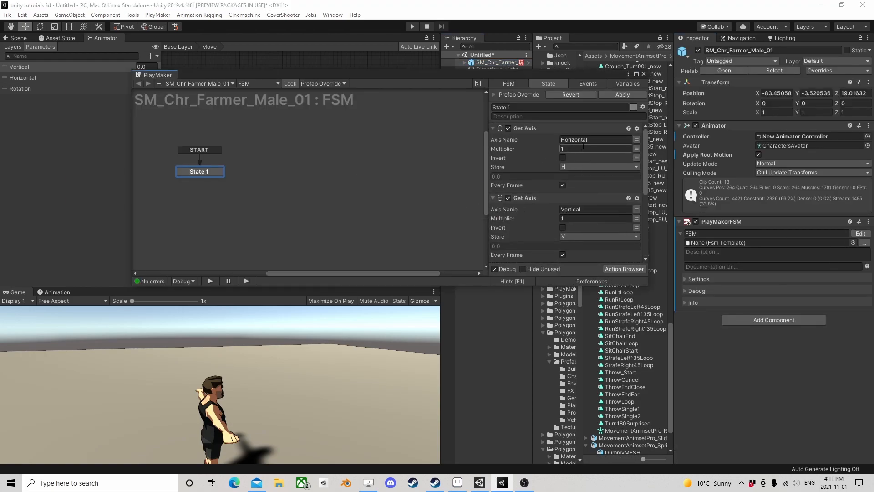
click(643, 74)
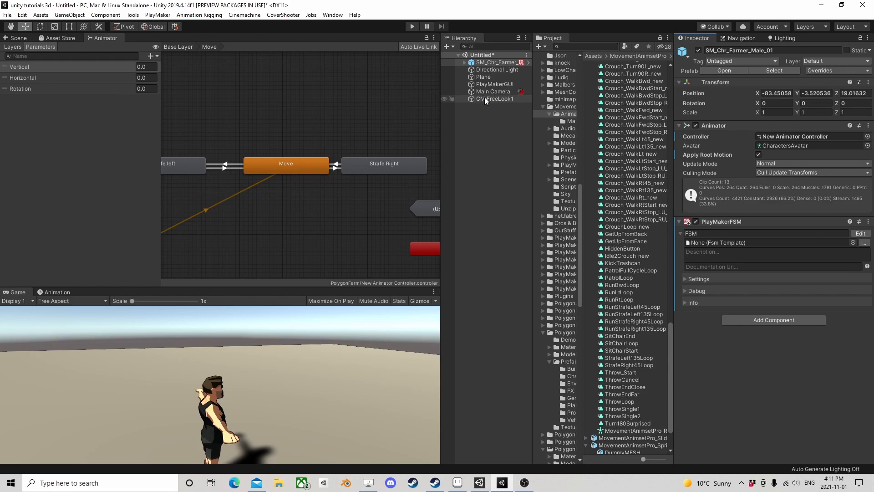
click(493, 64)
right_click(495, 66)
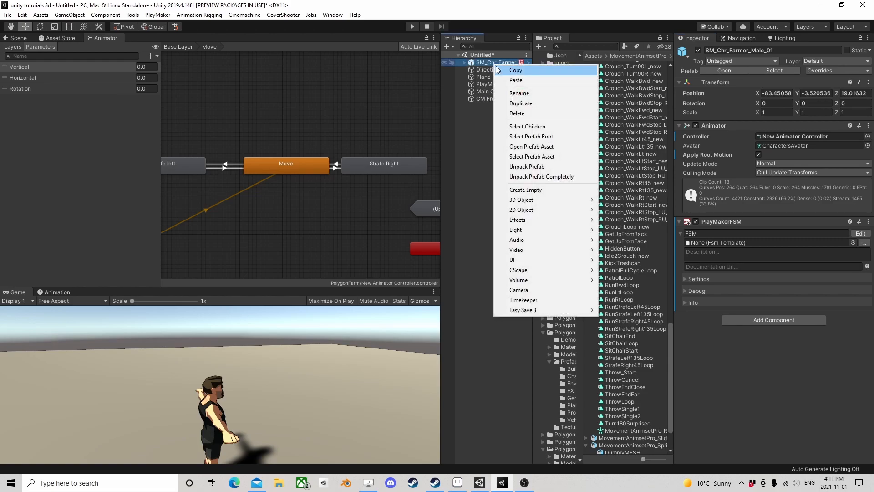
click(541, 189)
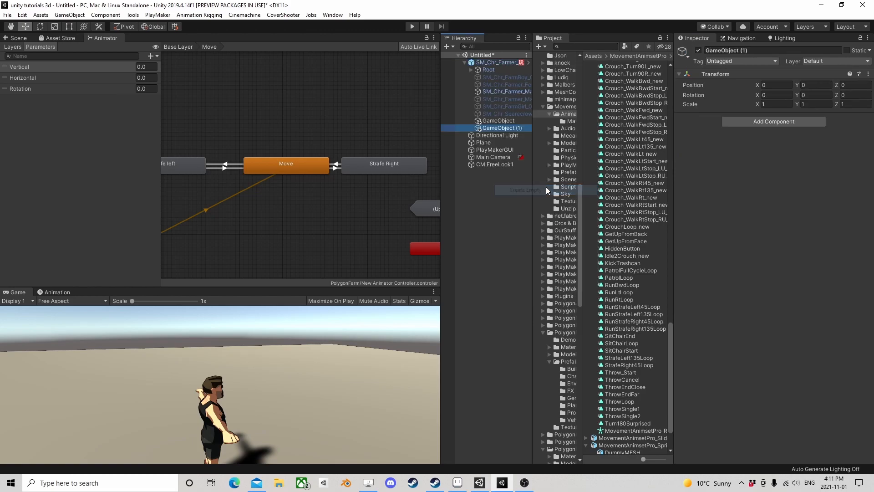
click(507, 136)
click(501, 128)
key(Delete)
click(499, 121)
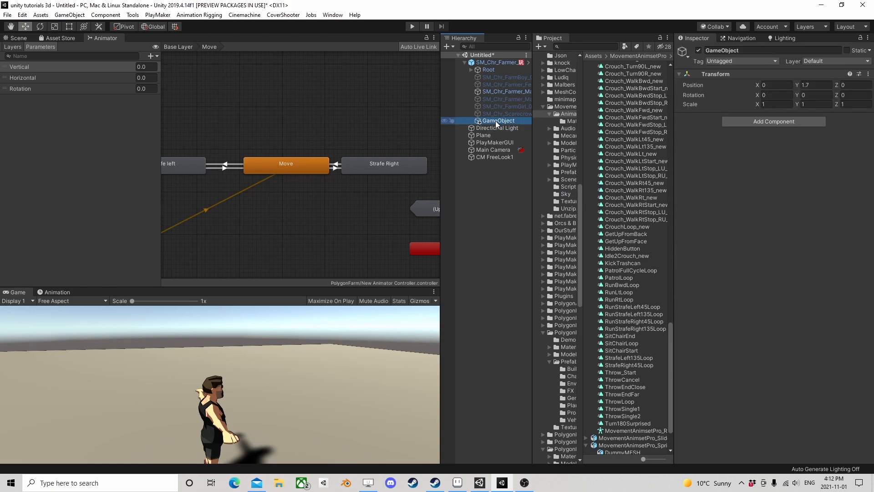
Step: Add a second empty child object under SM_Chr_Farmer_Male_01 and rename the existing GameObject child to cameralookat
right_click(499, 64)
click(538, 187)
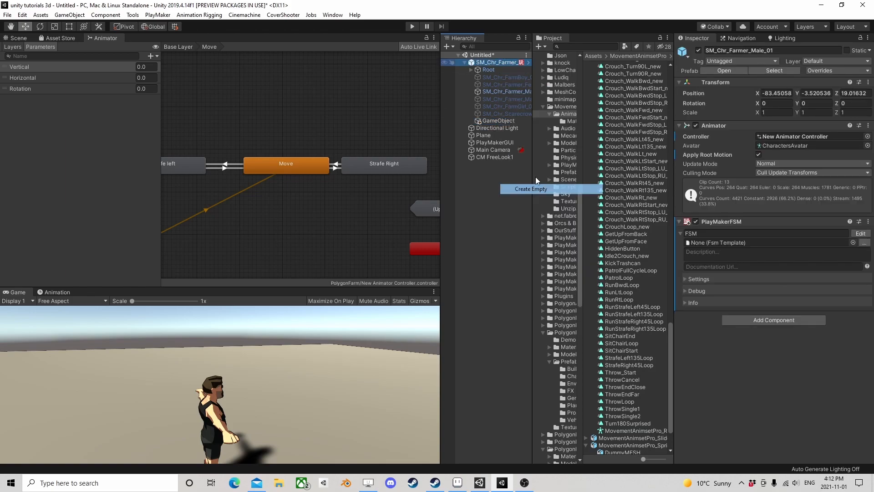
click(507, 121)
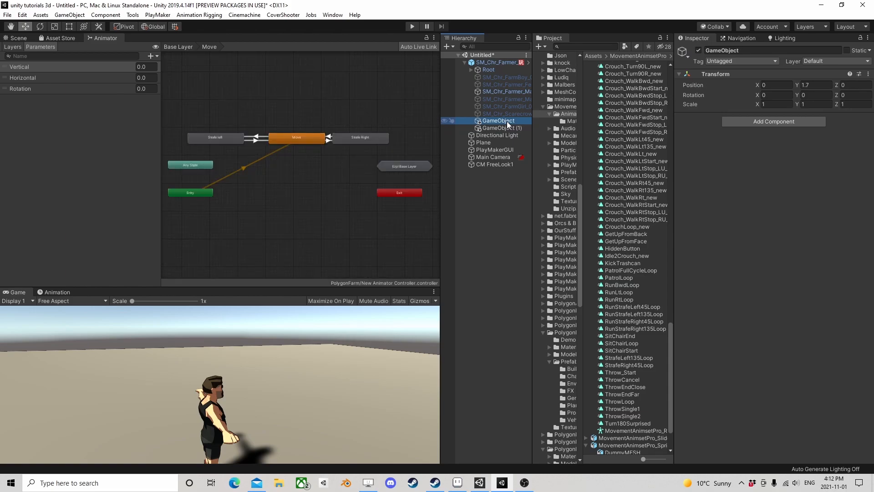
click(507, 121)
text(cameralo)
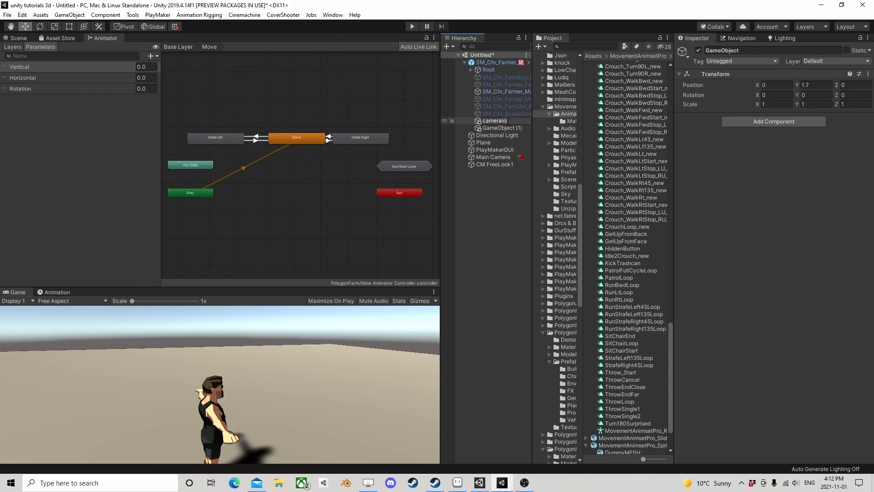
text(okat)
key(Return)
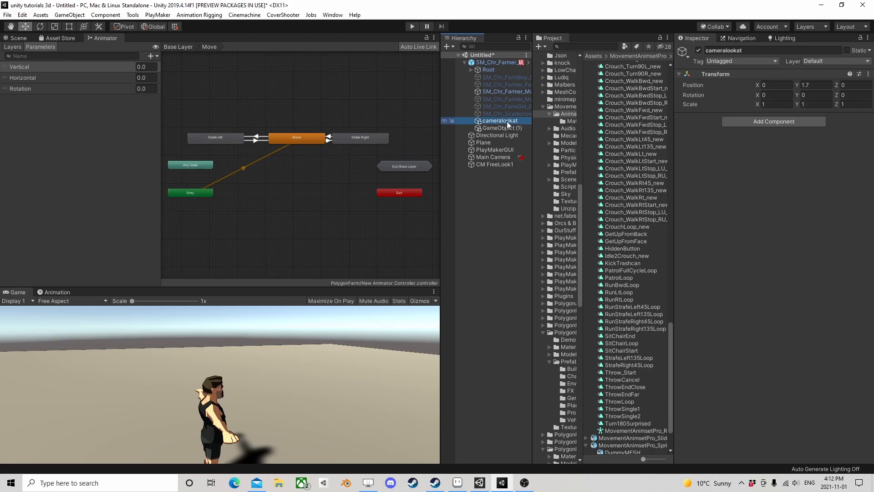
Step: Rename the new empty child GameObject (1) to Compass
click(507, 128)
click(498, 130)
text(Com)
key(Return)
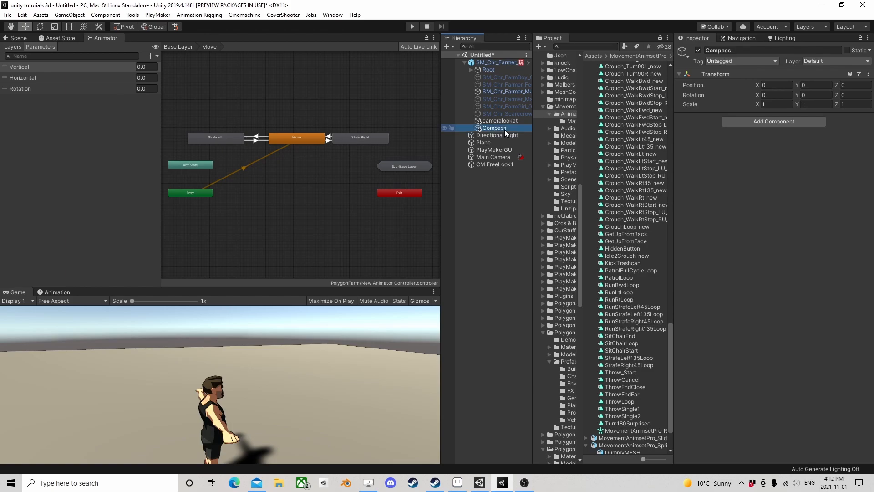
Step: Add a Get Negative Rotation action to State 1 of the farmer's PlayMaker FSM
click(499, 63)
click(860, 233)
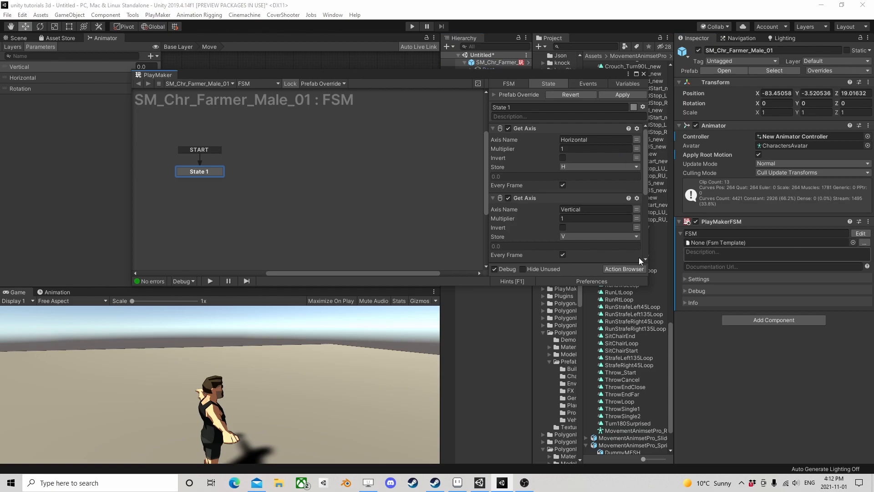
scroll(560, 246, down, 5)
click(619, 268)
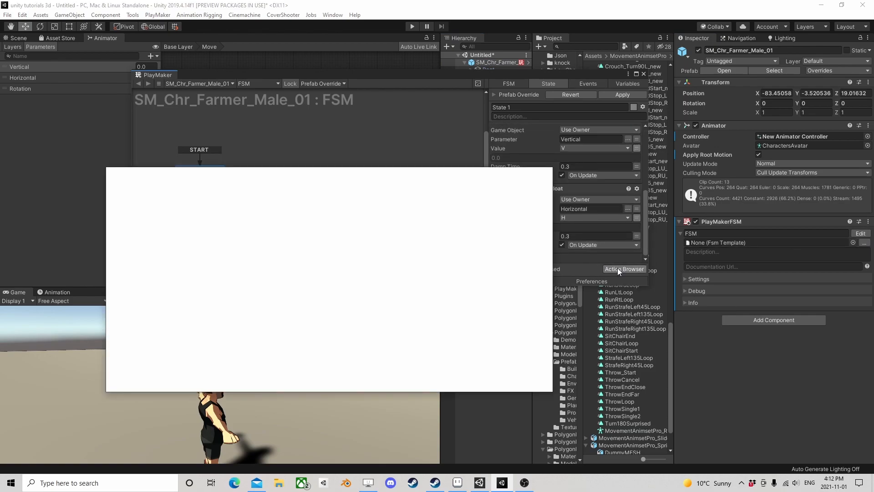
text(get axis)
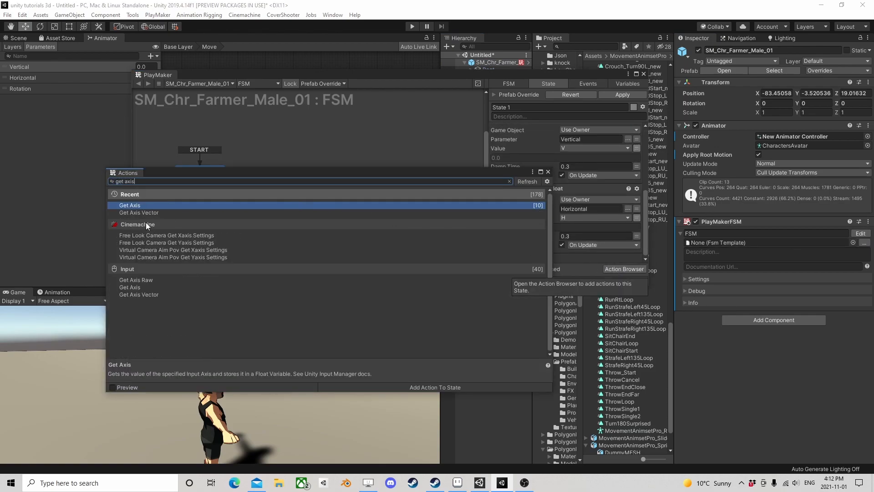
key(BackSpace)
key(BackSpace)
key(BackSpace)
key(BackSpace)
text(r)
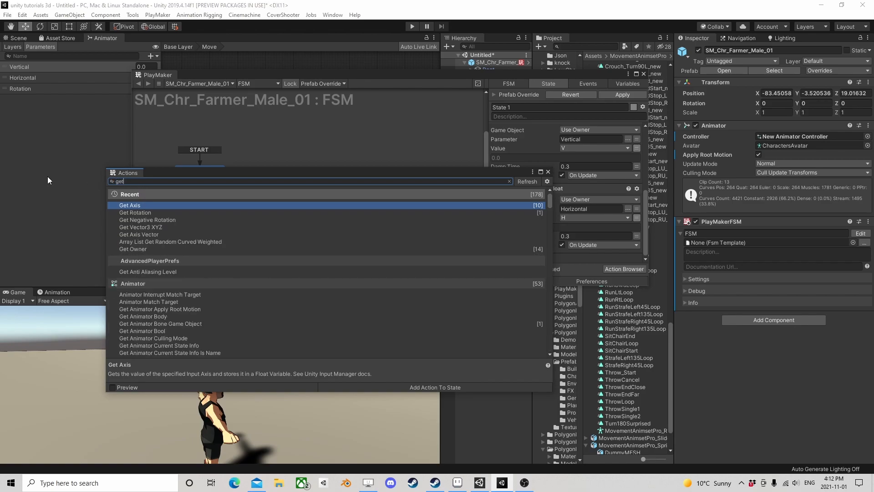
text(otat)
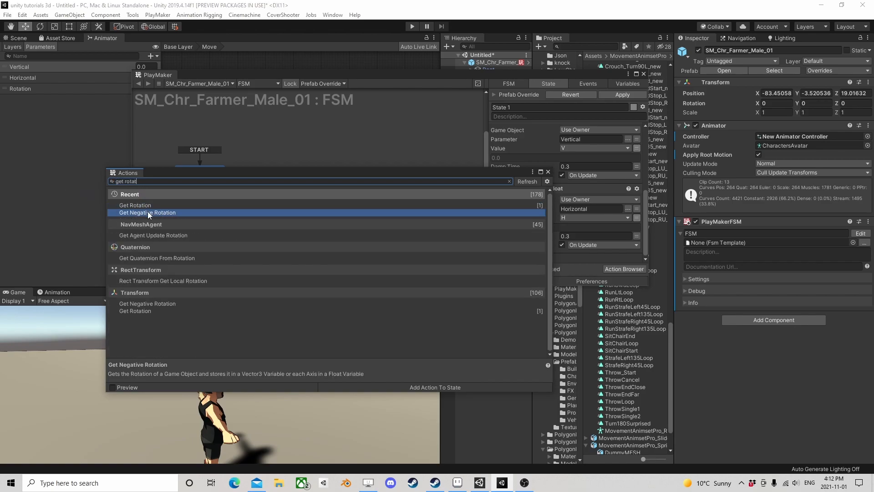
double_click(150, 213)
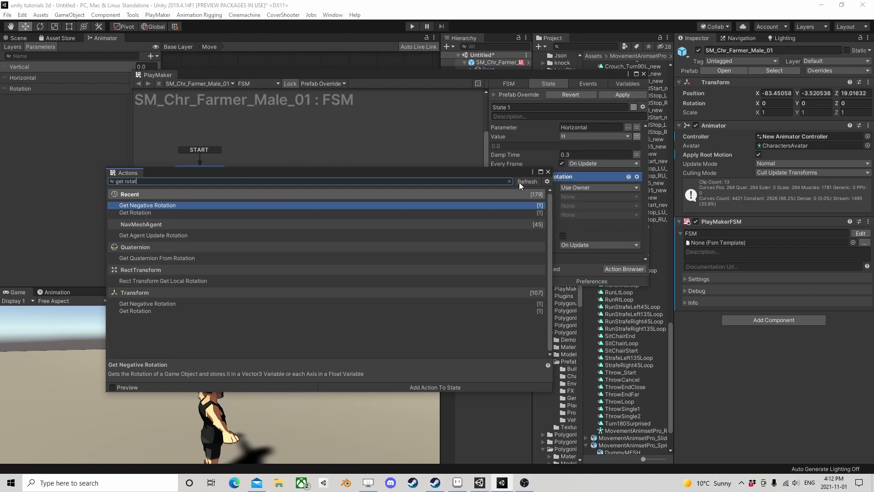
click(548, 172)
Step: Make the Get Negative Rotation action use a specified game object and assign Compass to it
click(599, 187)
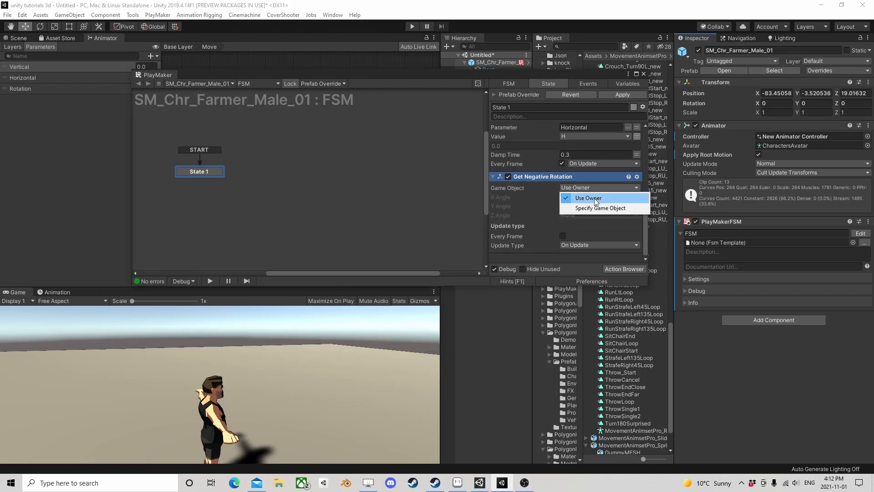
click(597, 209)
drag(575, 76, 371, 64)
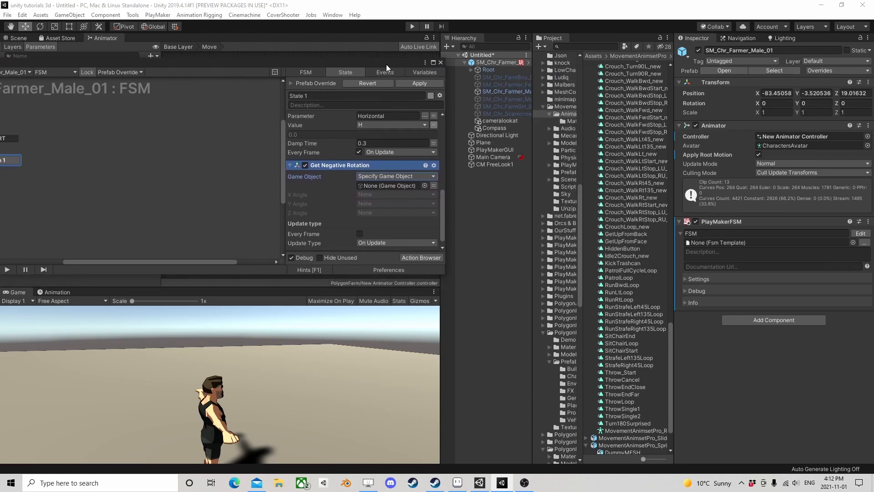
drag(499, 62, 382, 187)
Step: Store the negative rotation's Y Angle in a new variable named Y and have it read every frame
click(374, 204)
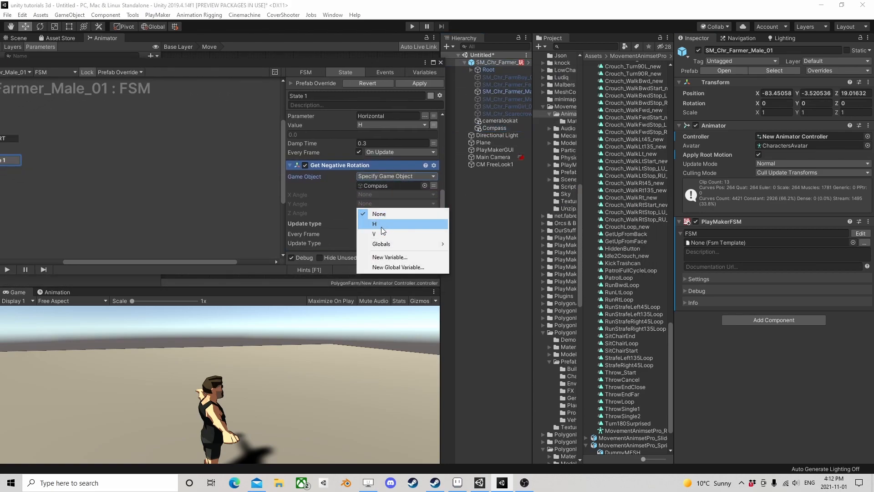
click(399, 257)
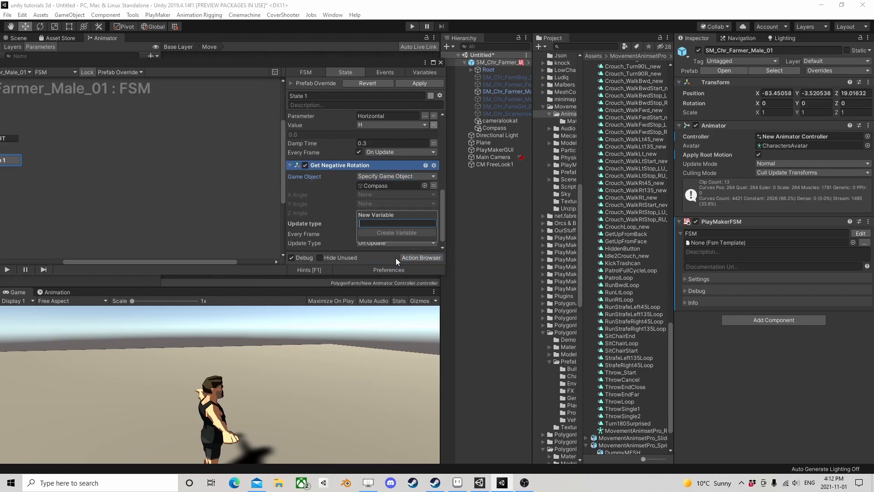
text(Y)
key(Return)
click(359, 243)
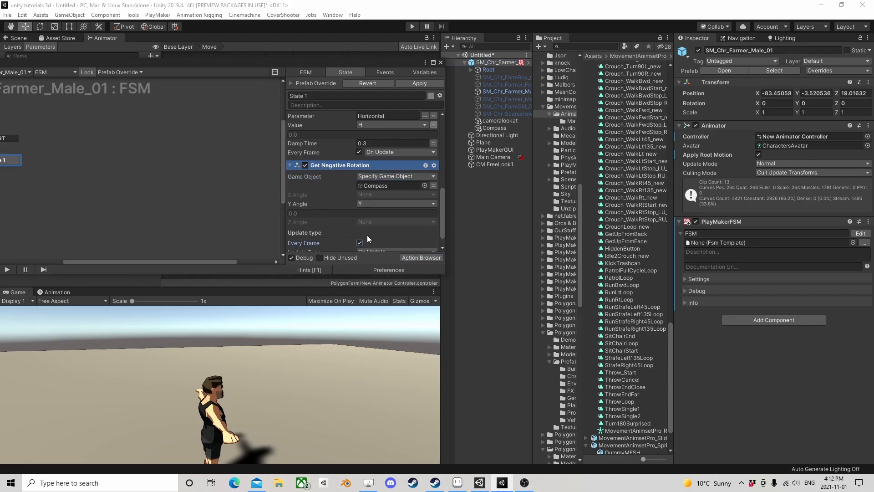
Step: Insert a Set Animator Float action into State 1 above Get Negative Rotation
scroll(367, 237, down, 1)
click(436, 257)
text(set)
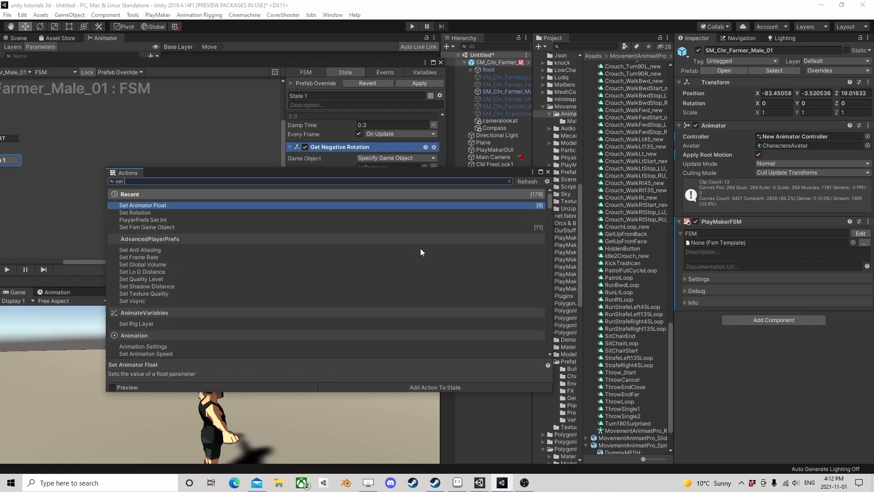
double_click(168, 205)
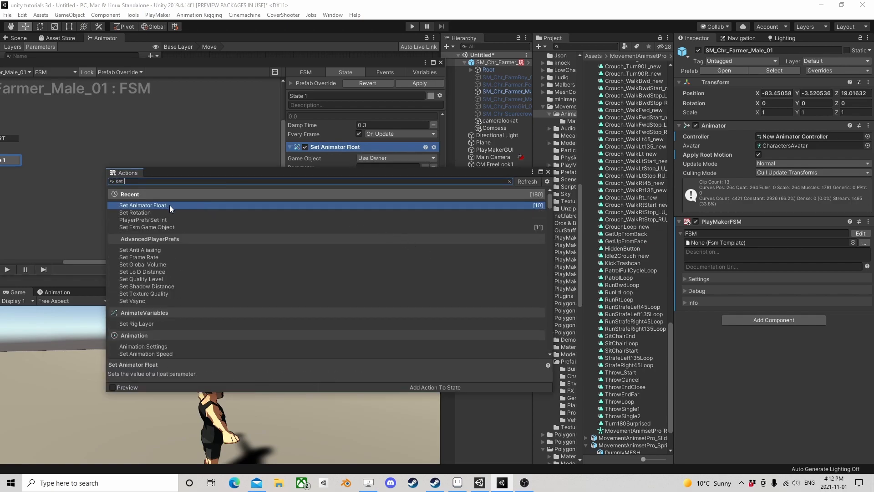
click(548, 172)
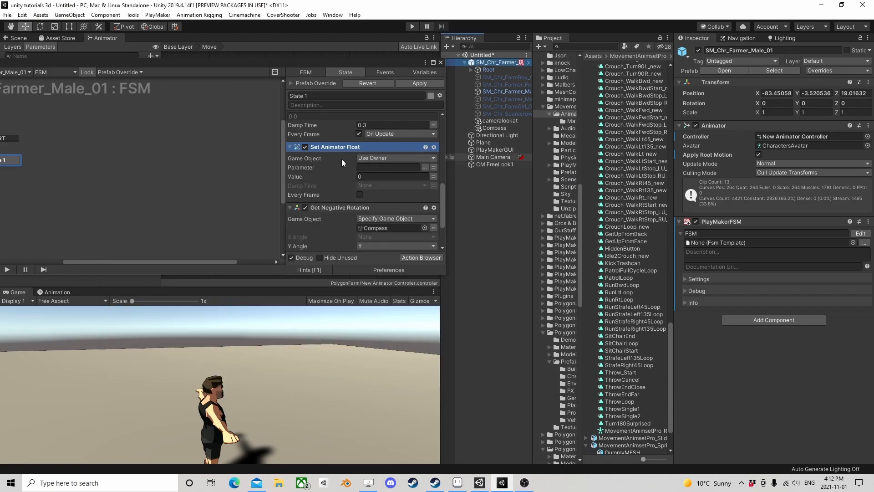
Step: Make Set Animator Float drive the Rotation parameter from variable Y every frame, and move the action below Get Negative Rotation
click(425, 168)
click(448, 195)
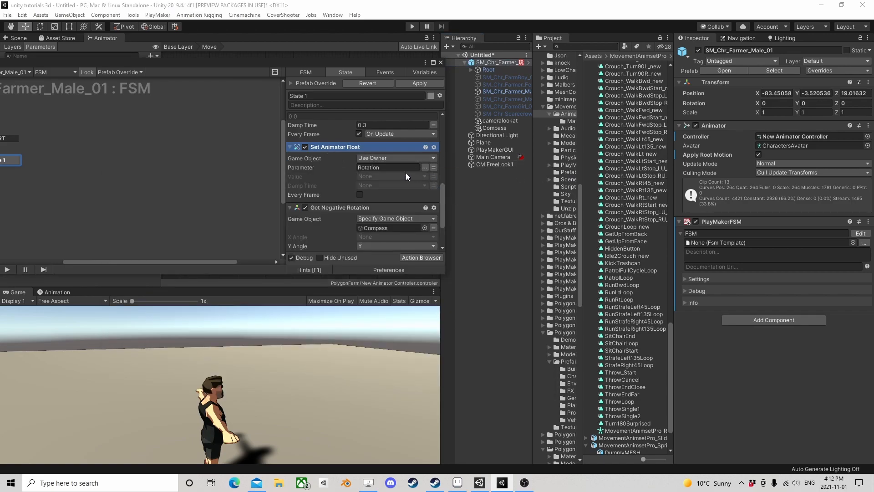
click(398, 177)
click(379, 217)
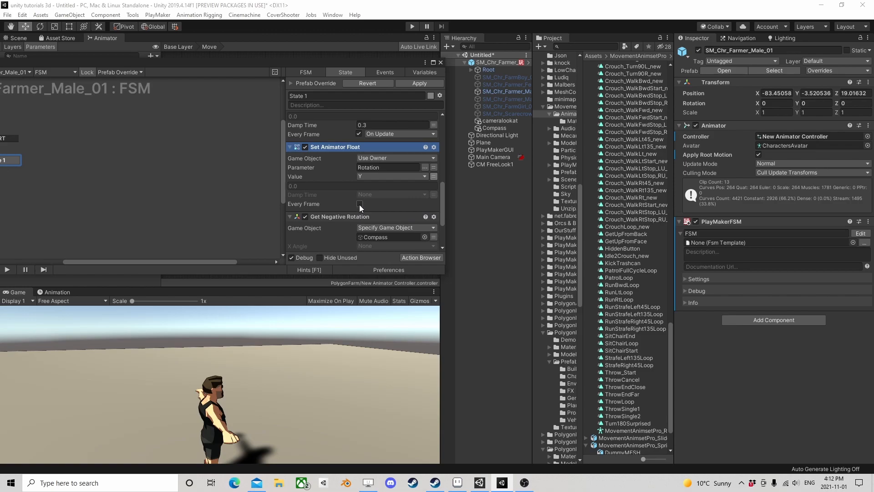
right_click(350, 153)
click(384, 266)
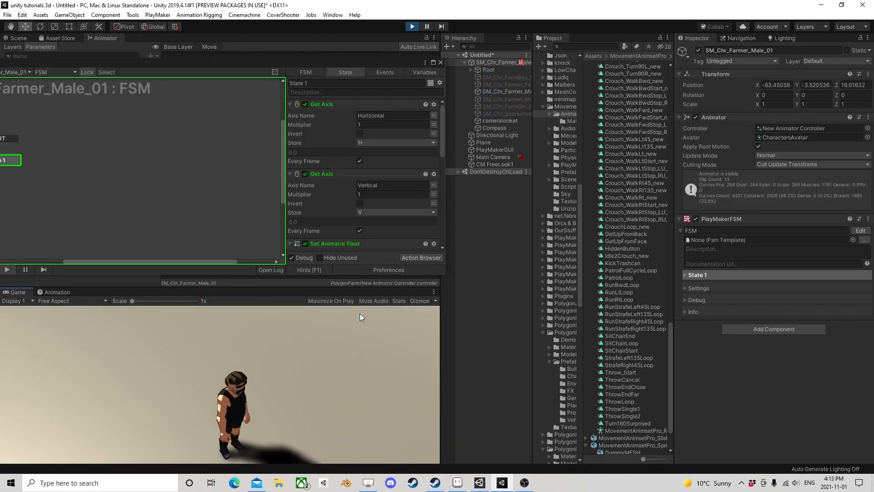
Step: Play-test the farmer moving forward and left, and show the Compass object unobstructed in the Scene view
key(w)
key(a)
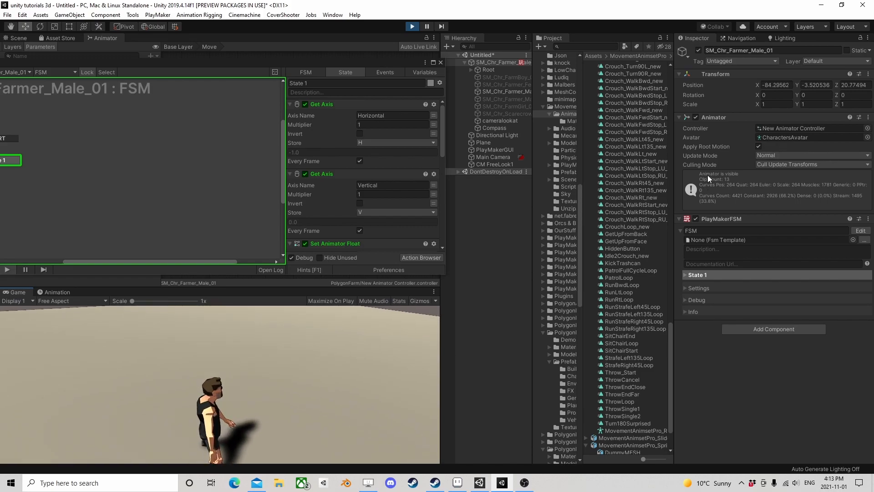
click(495, 128)
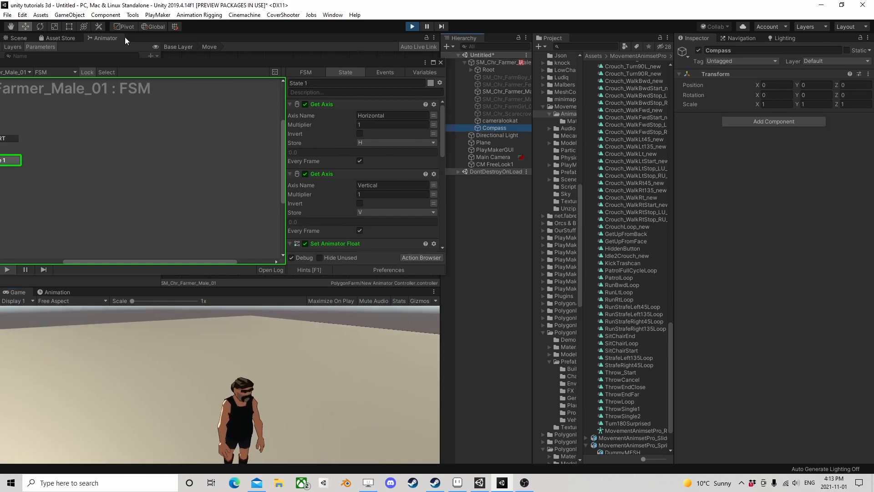
click(19, 38)
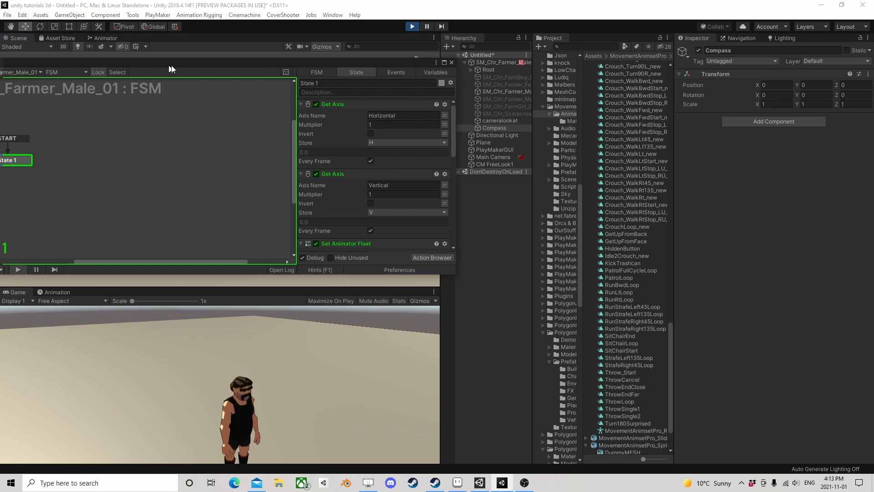
drag(165, 64, 461, 131)
click(535, 129)
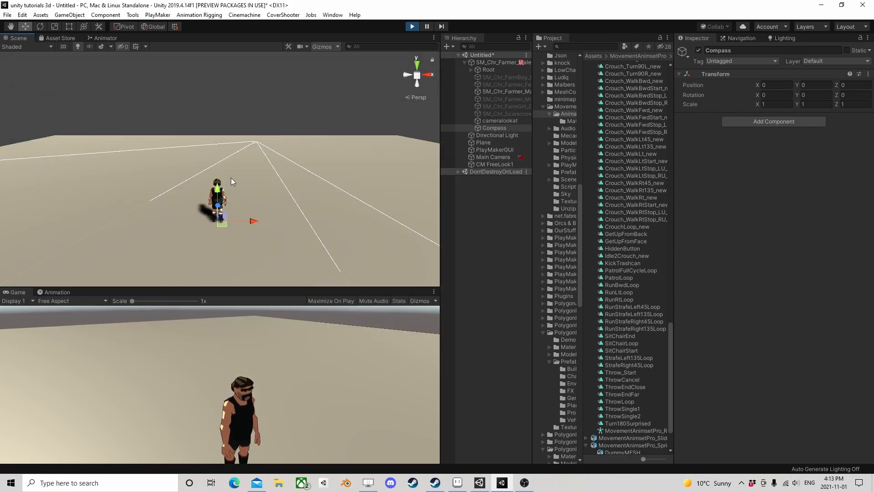
Step: Test the turning by rotating Compass about 48° around its Y axis during play mode, and exit play mode
click(40, 26)
drag(230, 240, 179, 256)
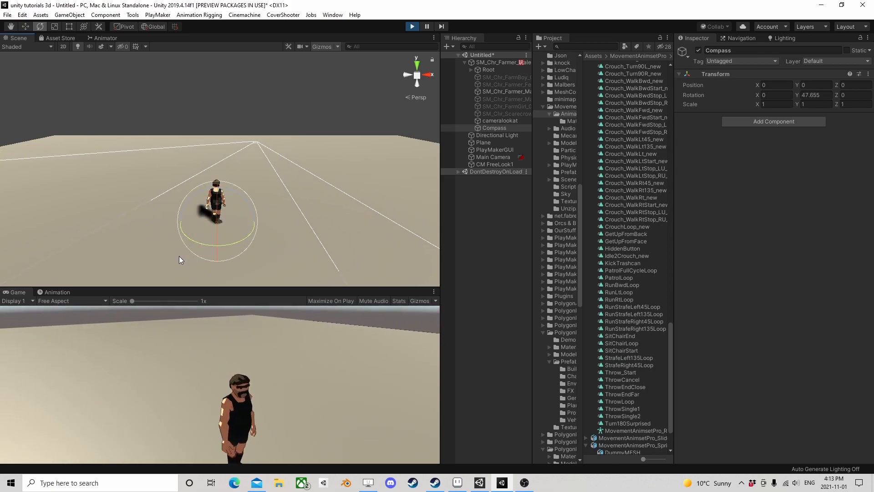
click(412, 25)
Step: Add a PlayMaker FSM component to the Compass object and open it for editing
click(499, 129)
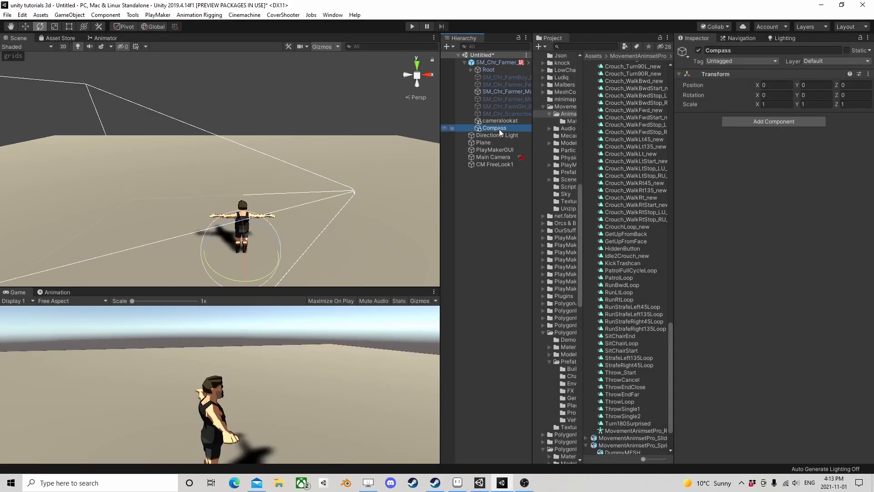
click(762, 122)
click(760, 173)
click(860, 129)
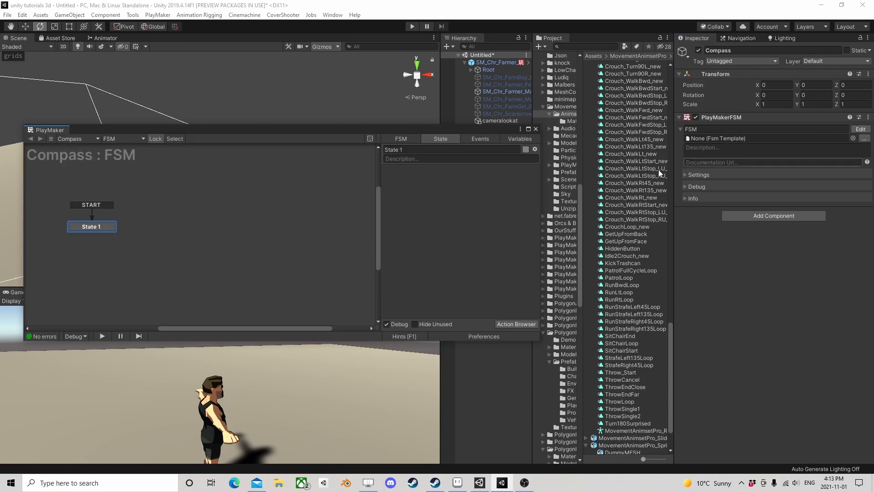
Step: Add a Get Rotation action to State 1 of the Compass FSM
drag(502, 132, 542, 158)
click(556, 349)
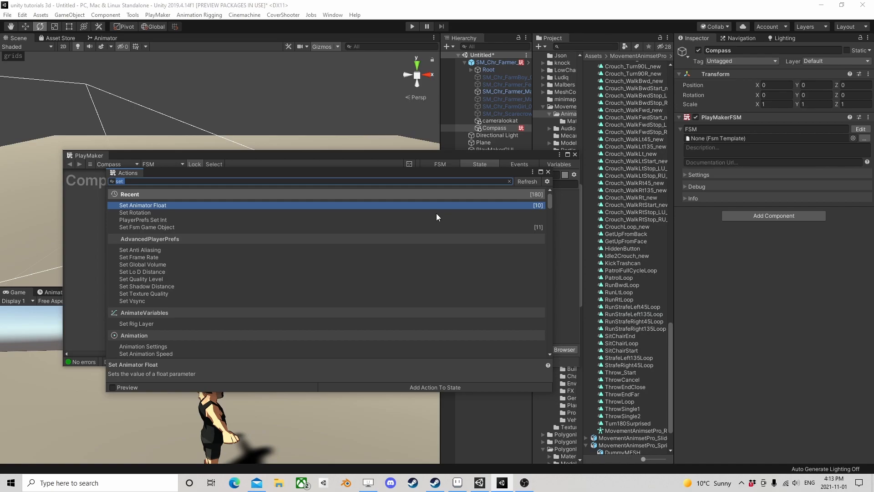
text(get rota)
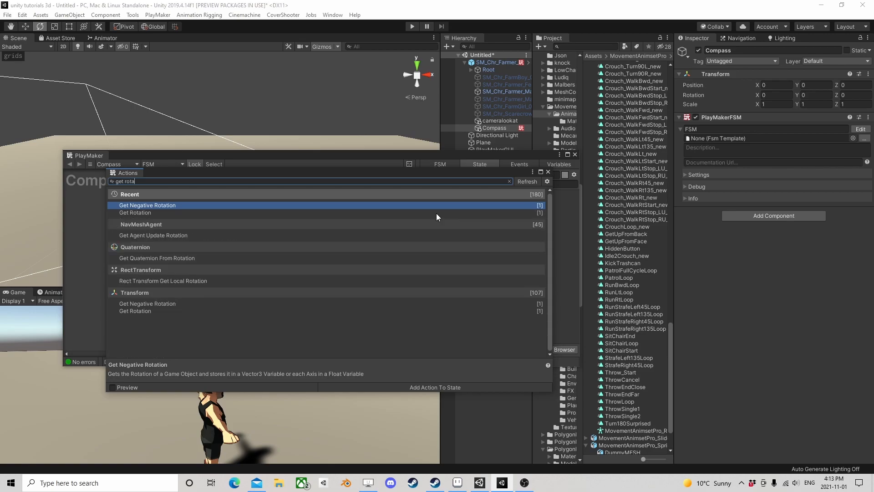
double_click(144, 214)
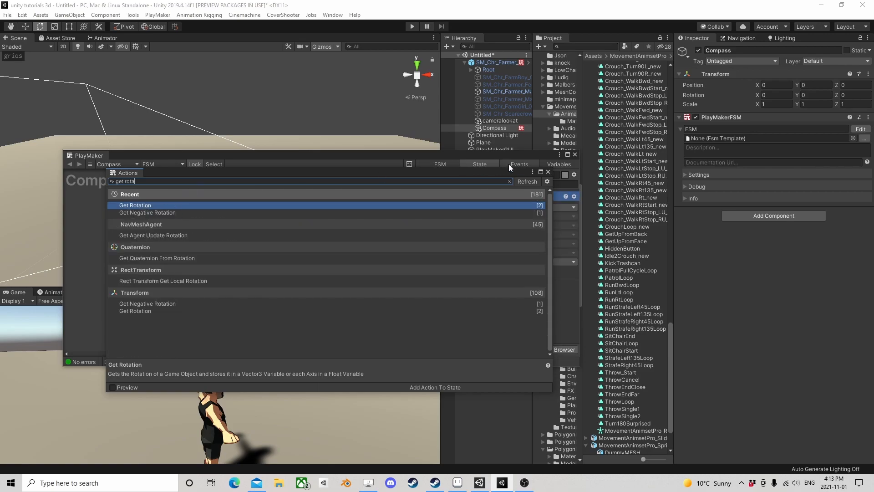
click(548, 173)
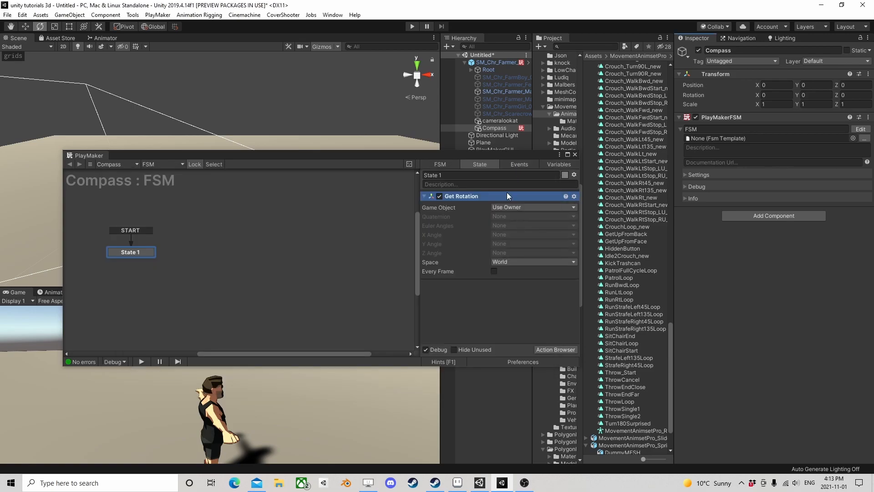
Step: Make the Get Rotation action use a specified game object and assign Main Camera to it
click(506, 207)
click(519, 230)
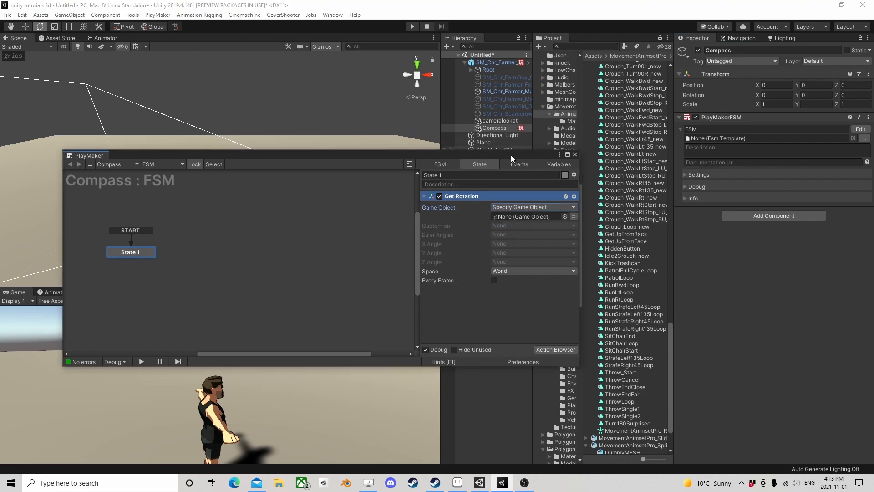
drag(511, 156, 354, 103)
drag(490, 157, 390, 164)
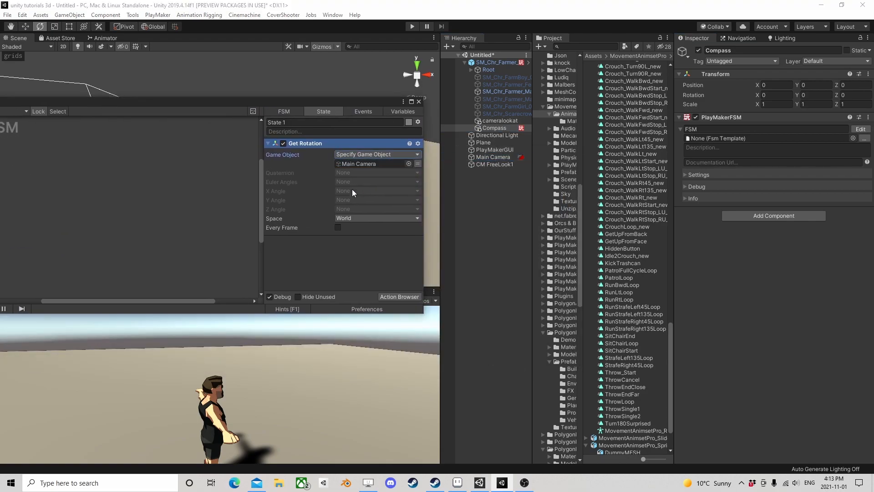
click(354, 181)
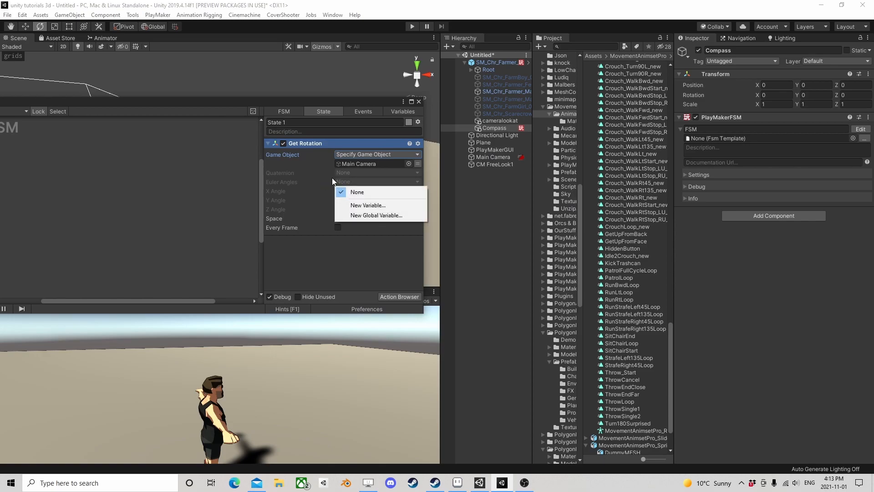
click(381, 239)
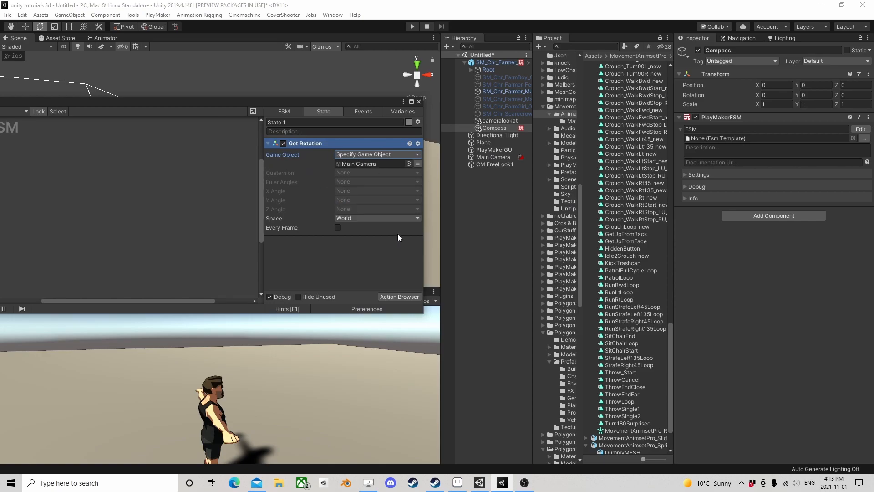
Step: Add a Set Rotation action to State 1 of the Compass FSM and place it below Get Rotation
click(400, 298)
text(set rotat)
double_click(156, 206)
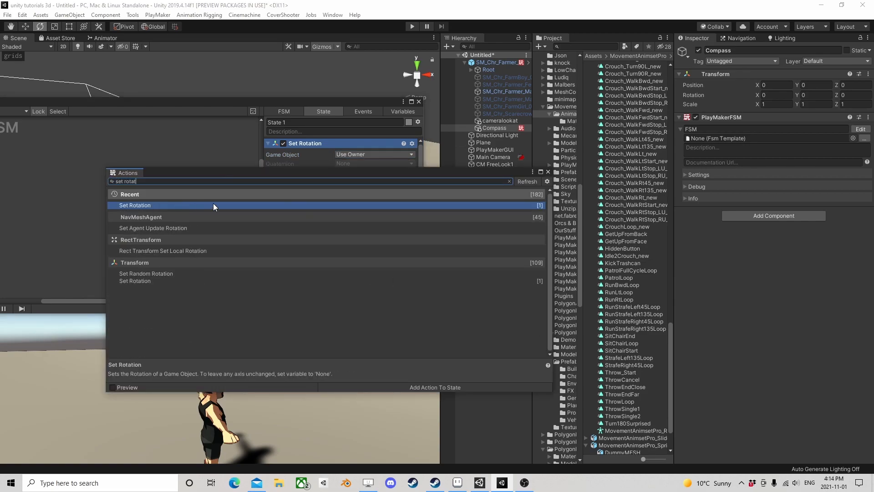
click(548, 172)
drag(302, 240, 305, 164)
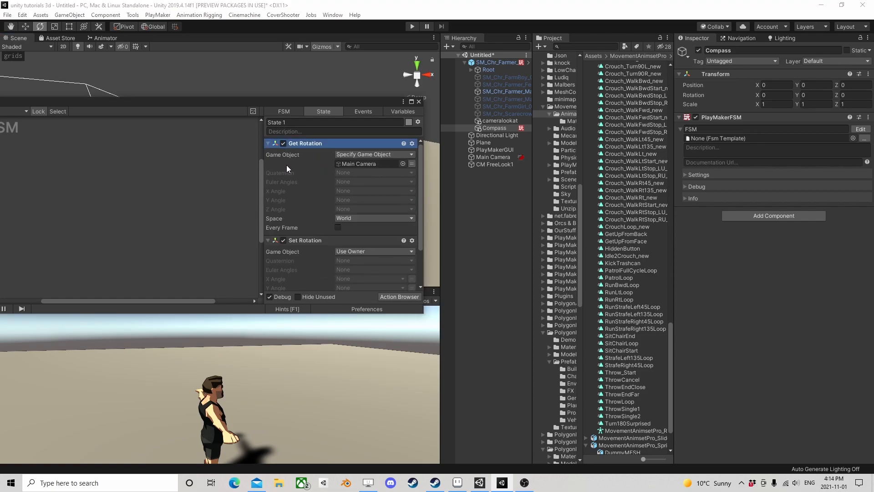
Step: Store the camera's Quaternion from Get Rotation in a new variable named Q and have it read every frame
click(348, 173)
click(367, 197)
text(Q)
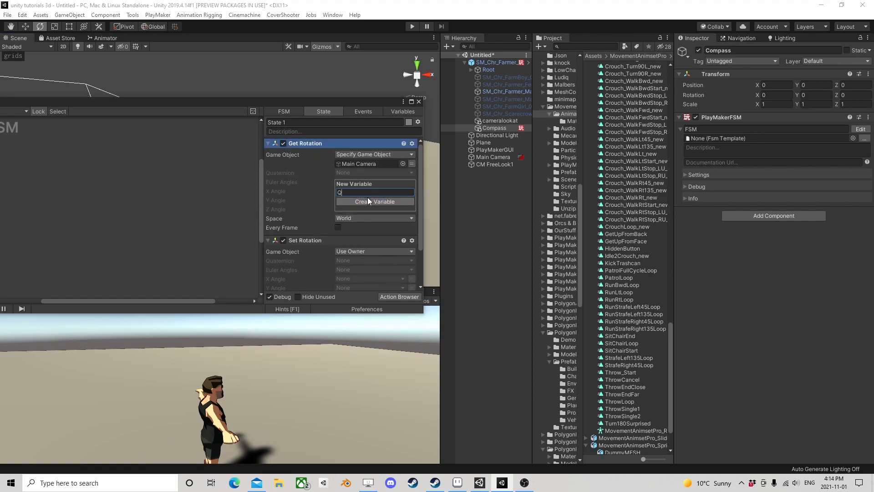
click(368, 199)
scroll(362, 230, down, 3)
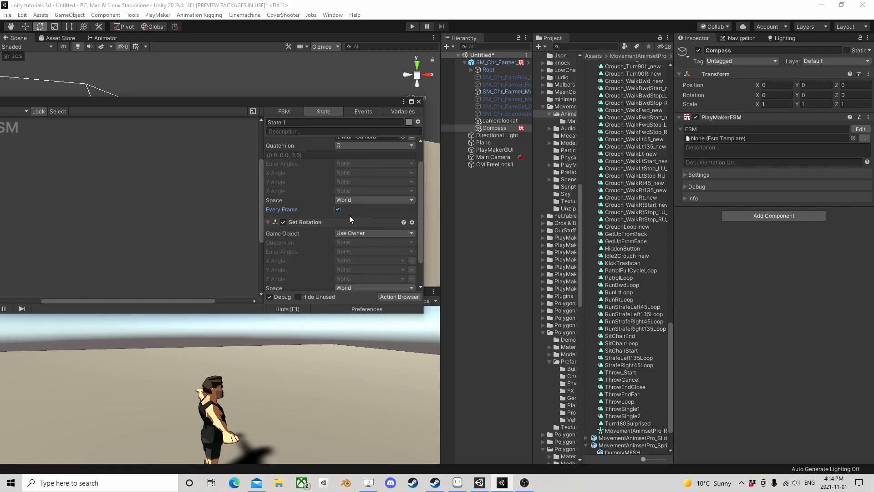
Step: Set the Quaternion of the Set Rotation action on Compass to variable Q
click(357, 215)
click(362, 235)
scroll(348, 253, down, 1)
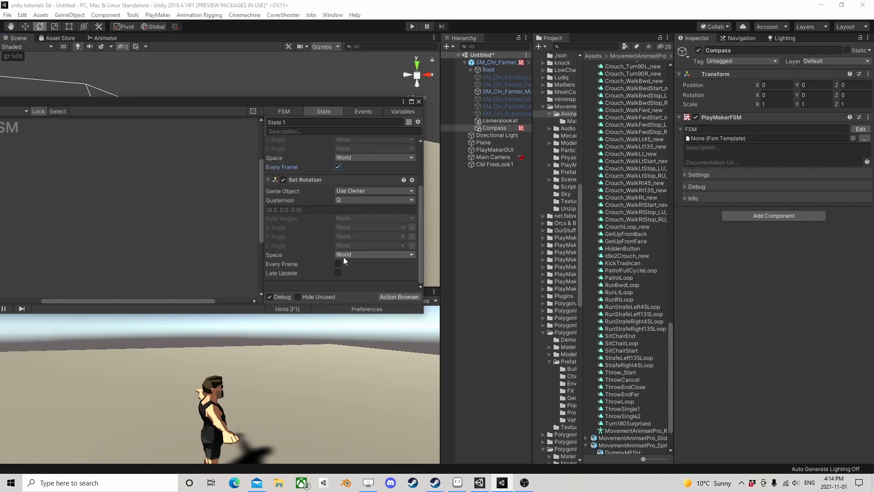
scroll(367, 236, up, 3)
scroll(365, 234, down, 3)
scroll(359, 227, up, 4)
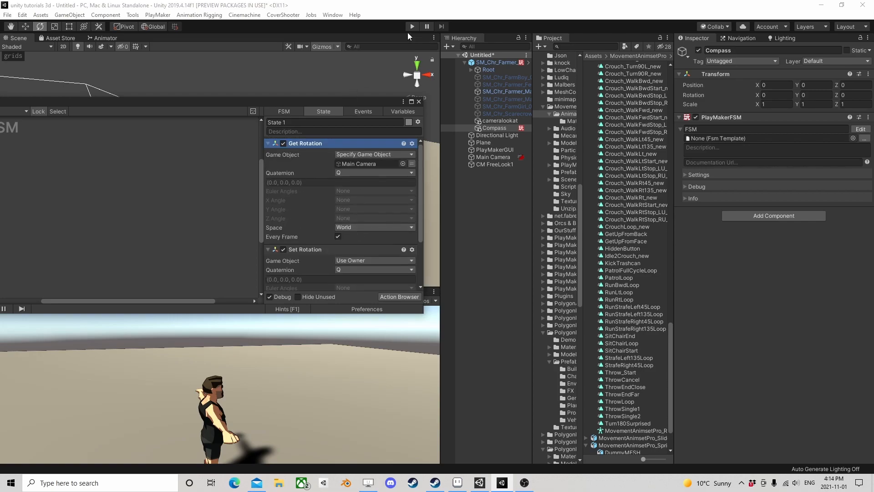
Step: Play-test the scene to check how Compass rotates with the camera, and review the Compass FSM's actions
click(418, 101)
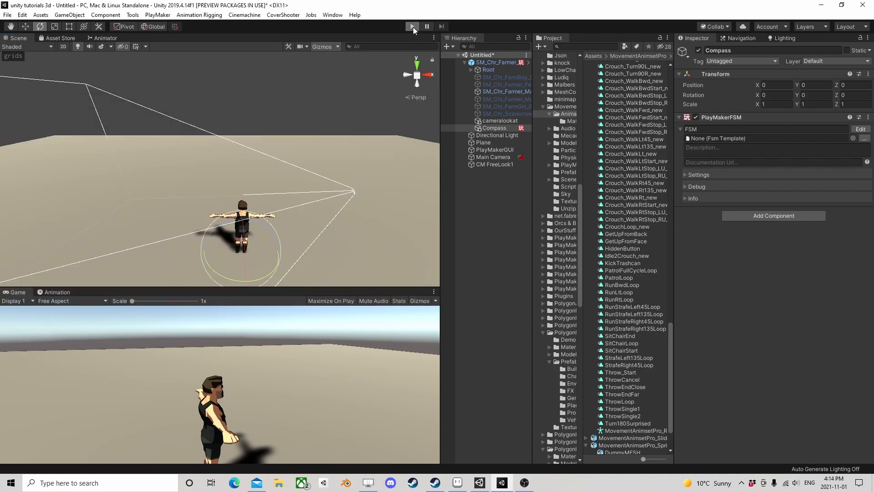
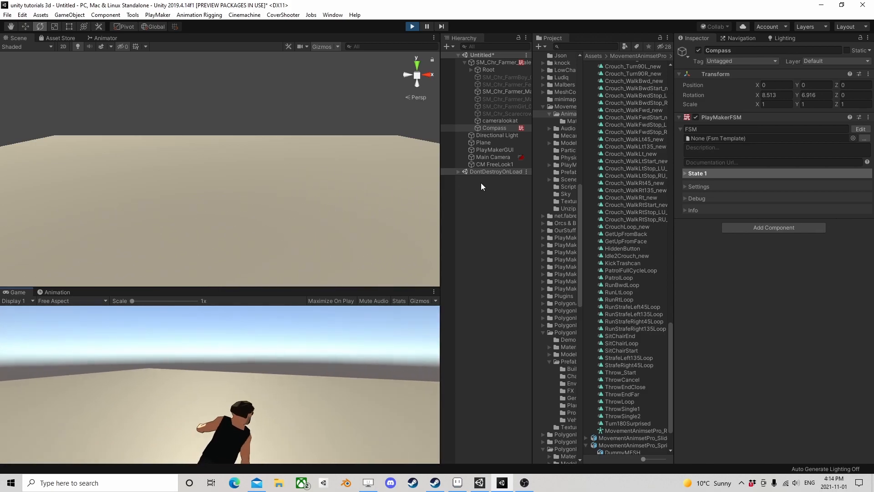
click(412, 26)
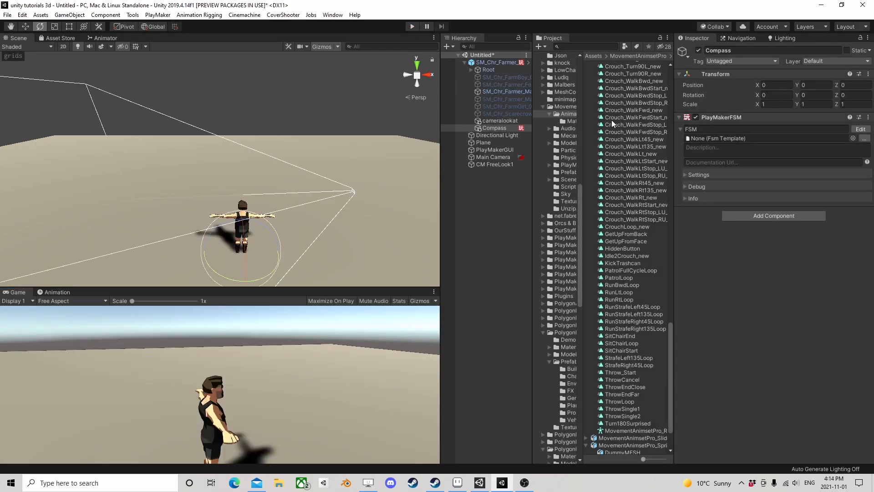
click(861, 129)
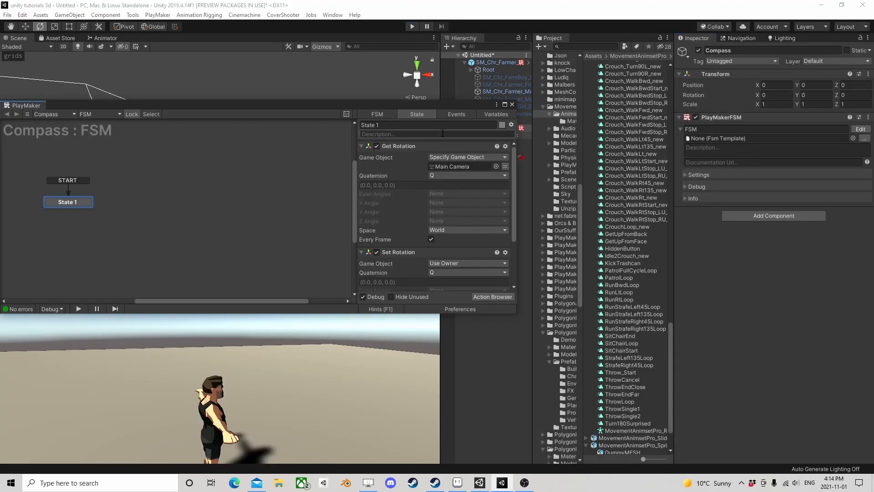
click(512, 105)
Step: Run the scene with the farmer's FSM open to check the Y value feeding the Rotation parameter, and exit play mode
click(496, 63)
click(860, 233)
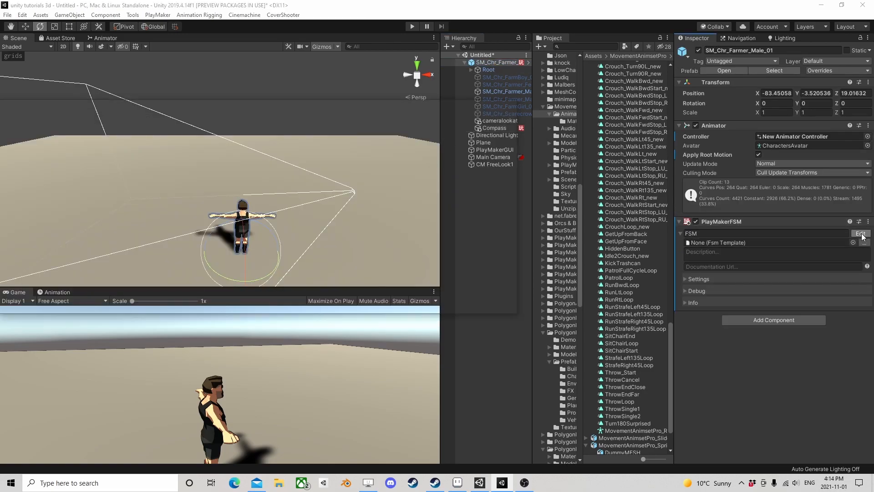
scroll(407, 240, down, 5)
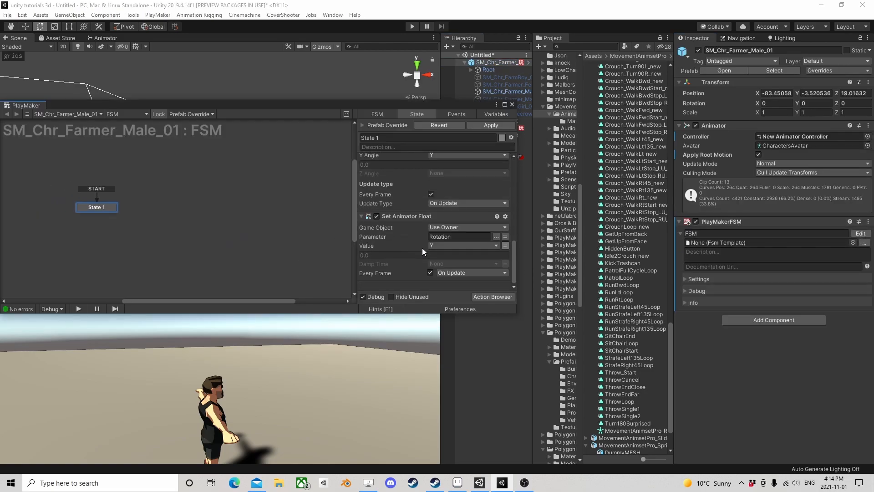
click(411, 28)
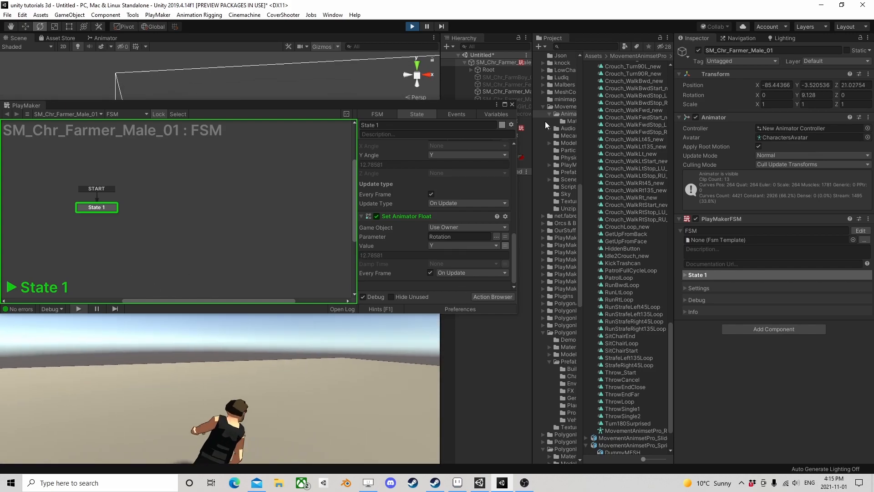
click(412, 26)
click(512, 104)
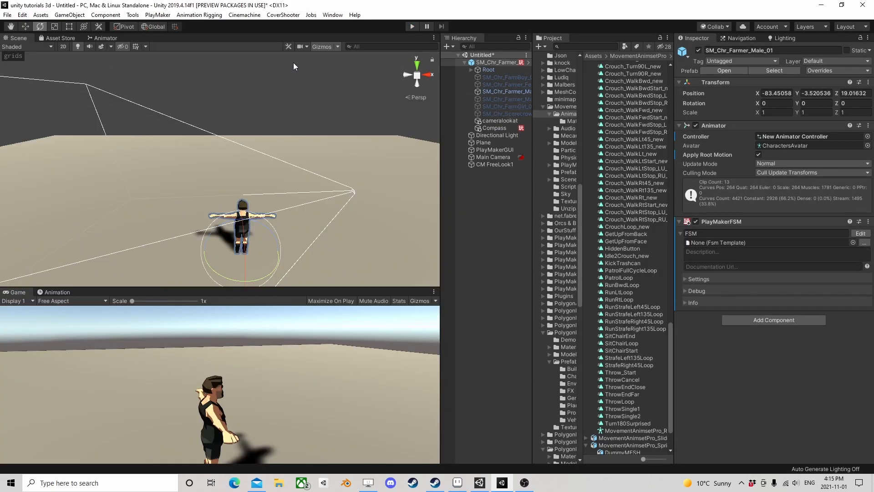
Step: Open the Move blend tree in the Animator and set Pos Y to -25 for WalkArchLoop_L and 25 for WalkArchLoop_R
click(96, 38)
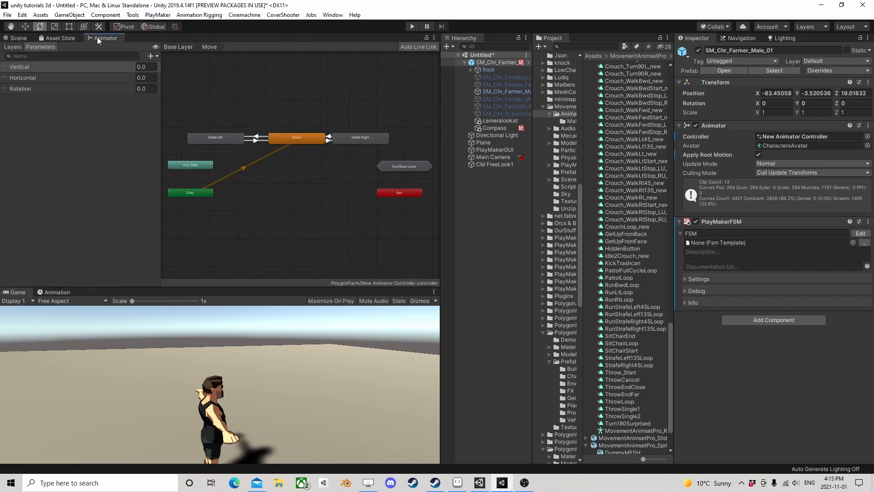
click(338, 139)
scroll(304, 151, up, 3)
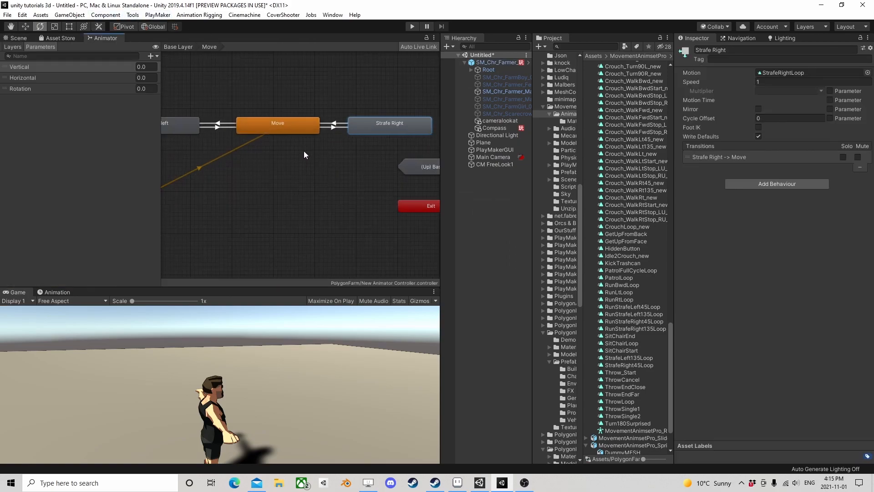
double_click(296, 127)
click(244, 171)
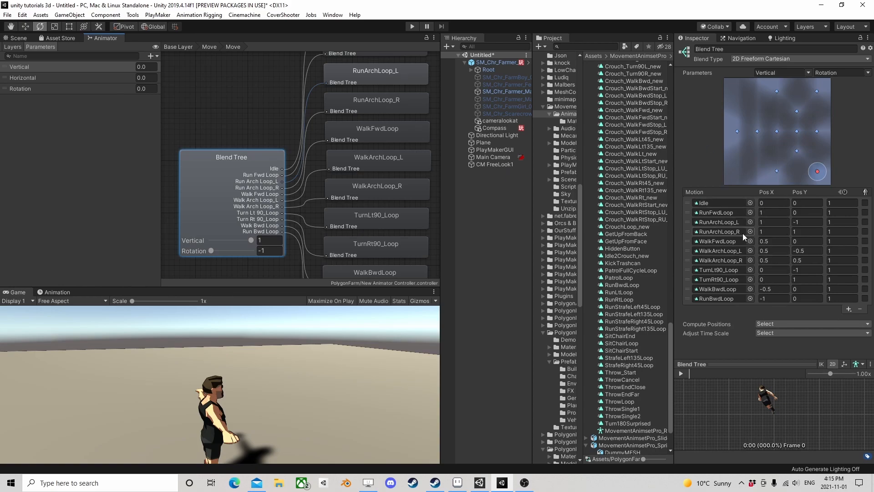
click(817, 242)
click(808, 251)
double_click(797, 250)
text(25)
click(809, 260)
text(25)
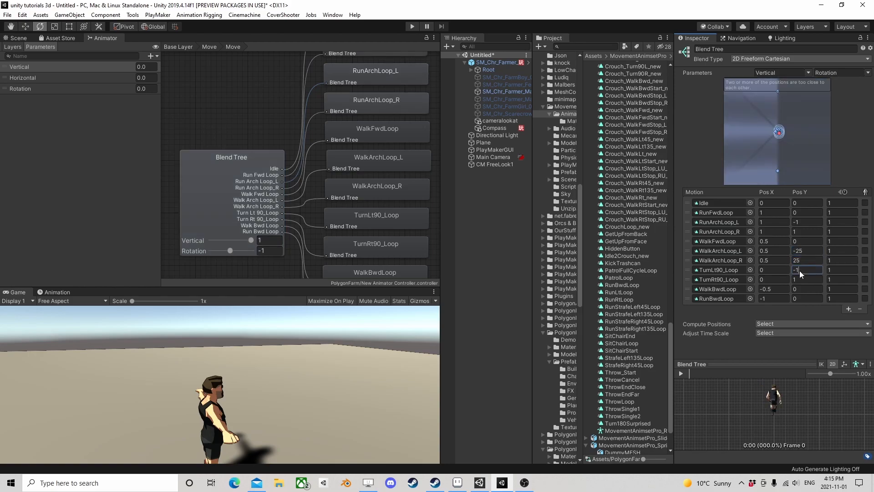
Step: Set Pos Y to -25 for TurnLt90_Loop and RunArchLoop_L, and to 25 for TurnRt90_Loop and RunArchLoop_R
double_click(798, 270)
click(799, 279)
text(25)
double_click(801, 223)
text(25)
click(798, 232)
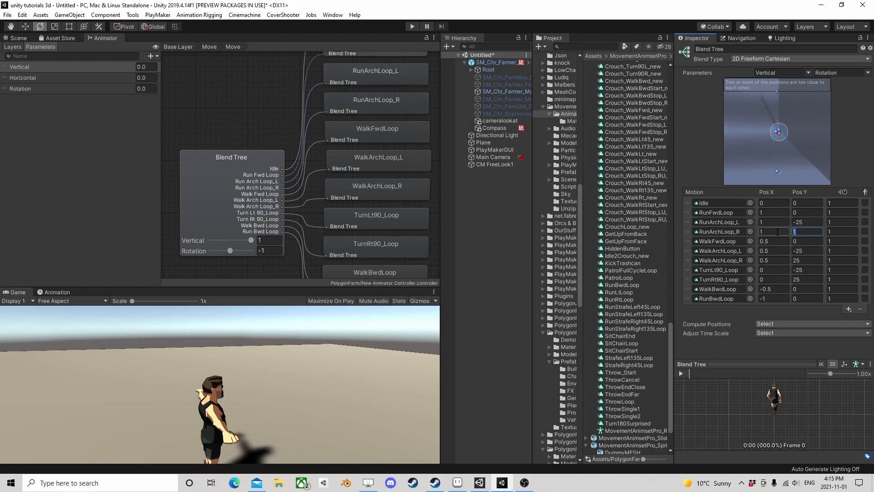
key(Return)
Step: Play-test walking, turning and strafing while watching the blend tree's Vertical and Rotation values, and exit play mode
click(412, 27)
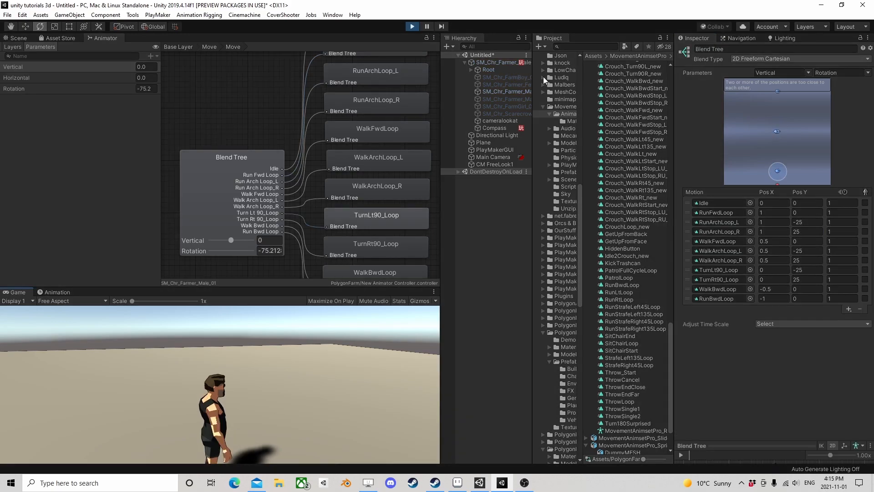
key(w)
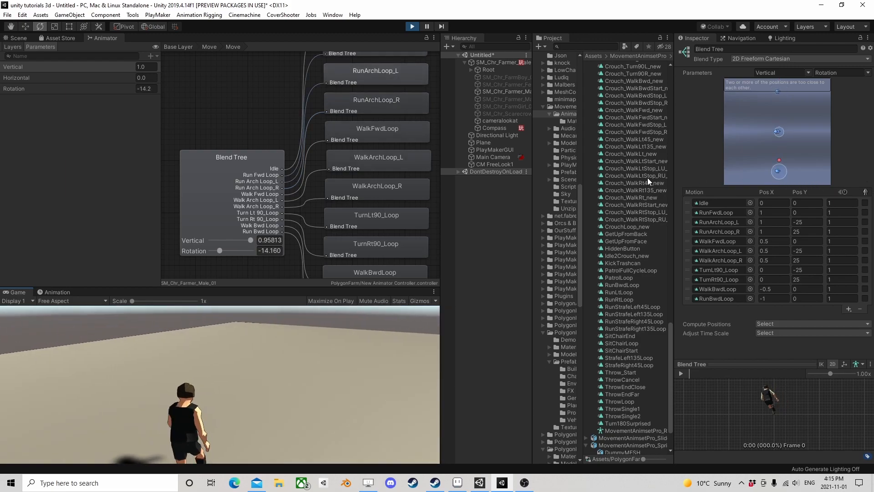
key(d)
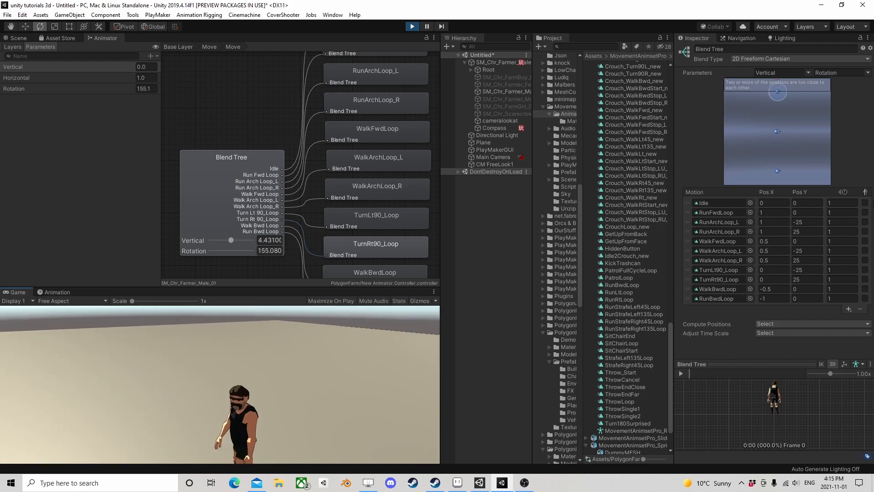
key(w)
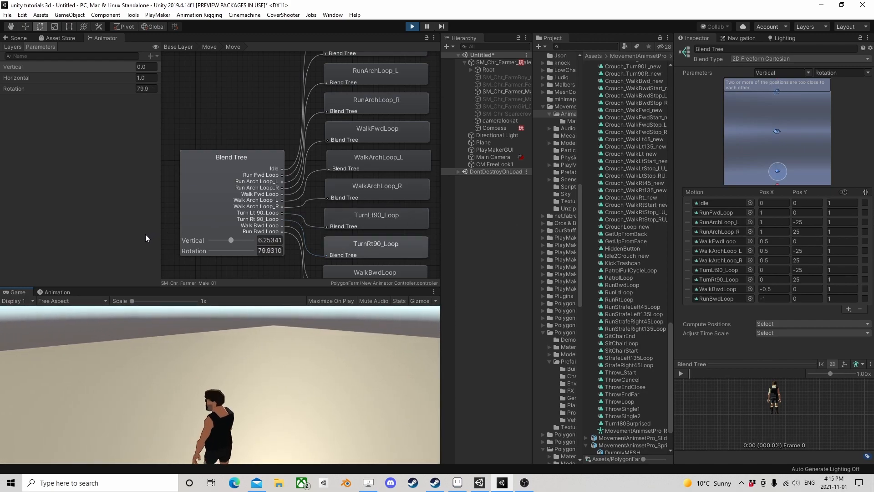
key(s)
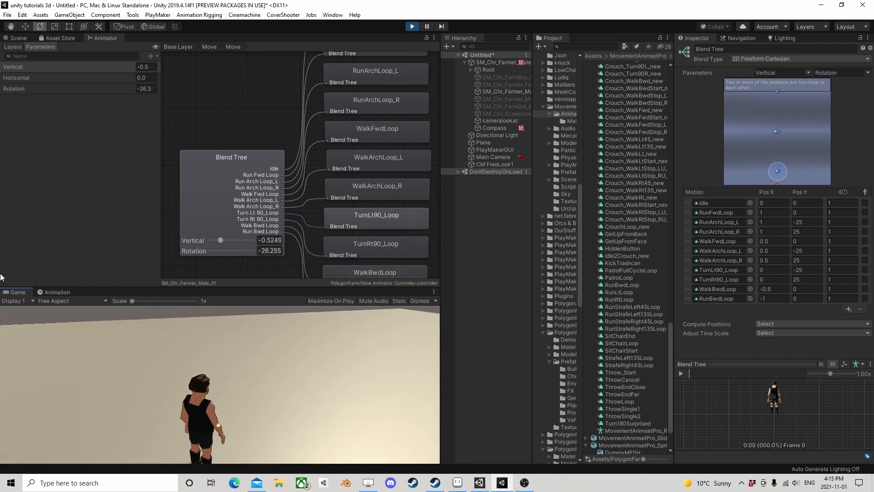
key(w)
key(a)
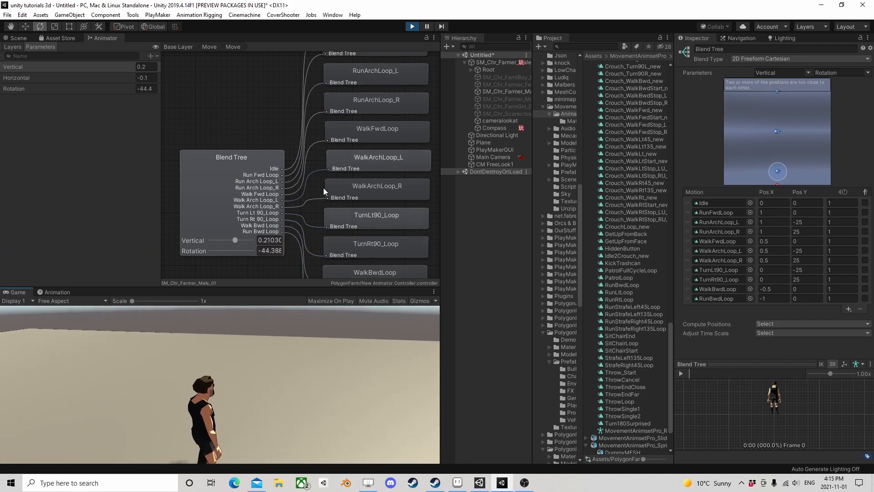
key(w)
key(w)
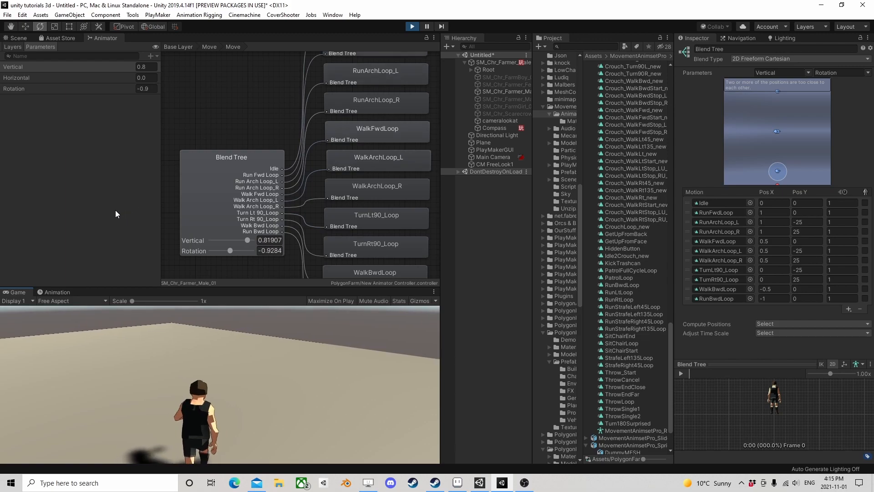
key(w)
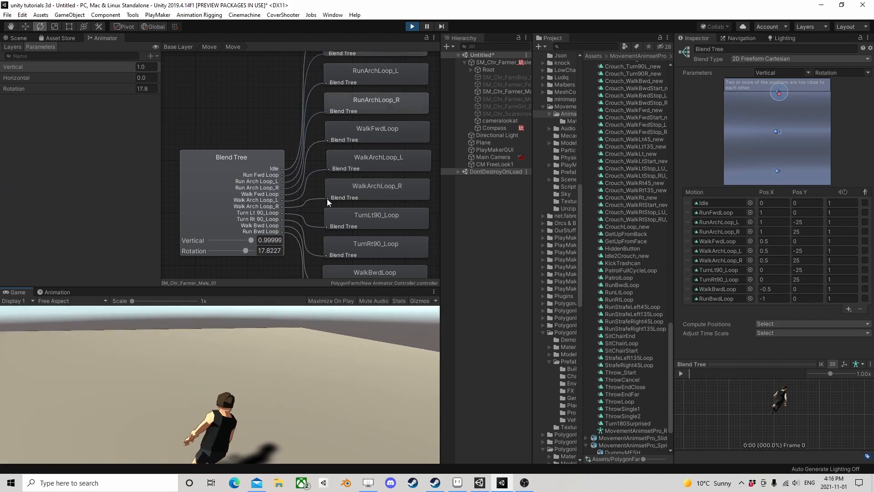
key(d)
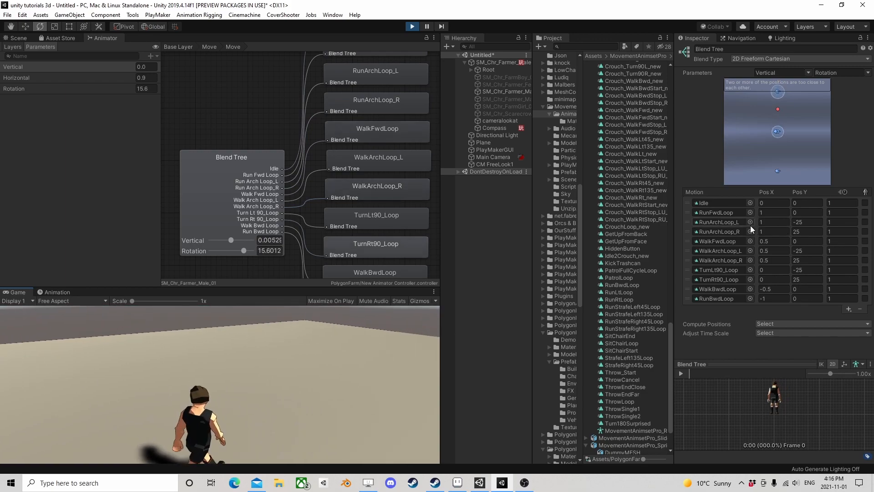
key(a)
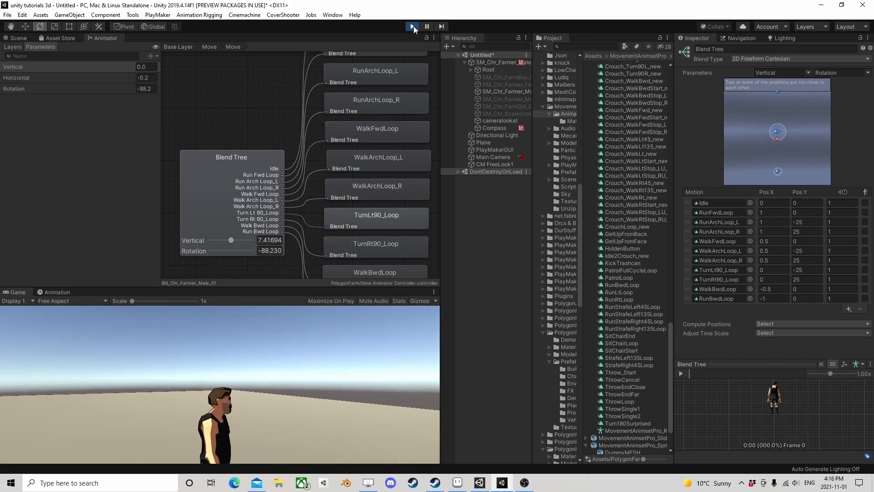
click(413, 27)
Step: Review the Get Negative Rotation and Set Animator Float actions in the farmer's FSM, and play-test movement with the FSM open
click(492, 63)
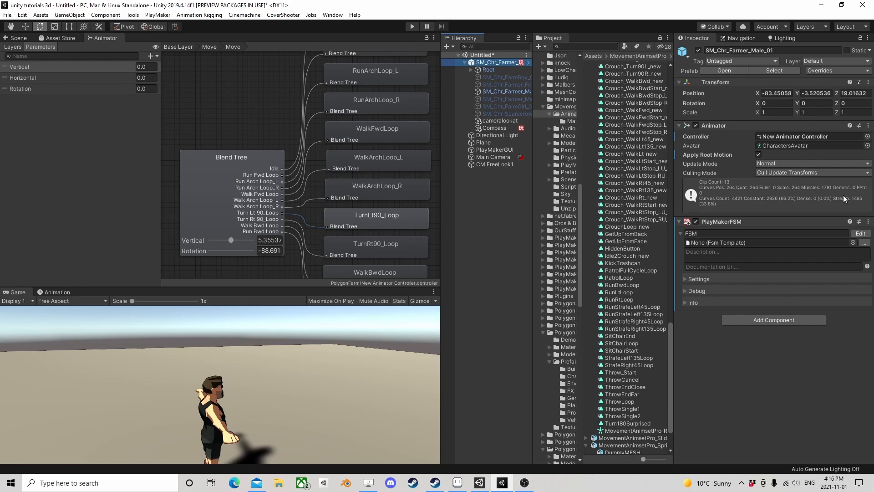
click(861, 233)
scroll(436, 242, down, 5)
scroll(408, 245, down, 5)
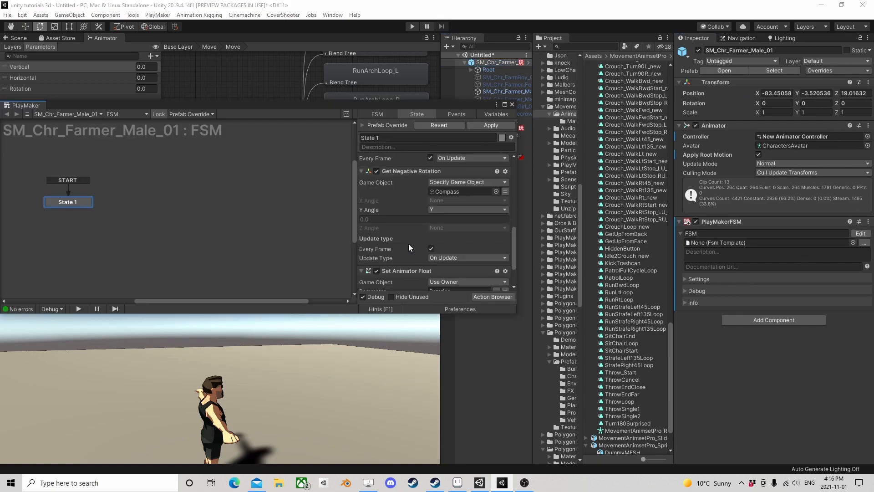
click(414, 231)
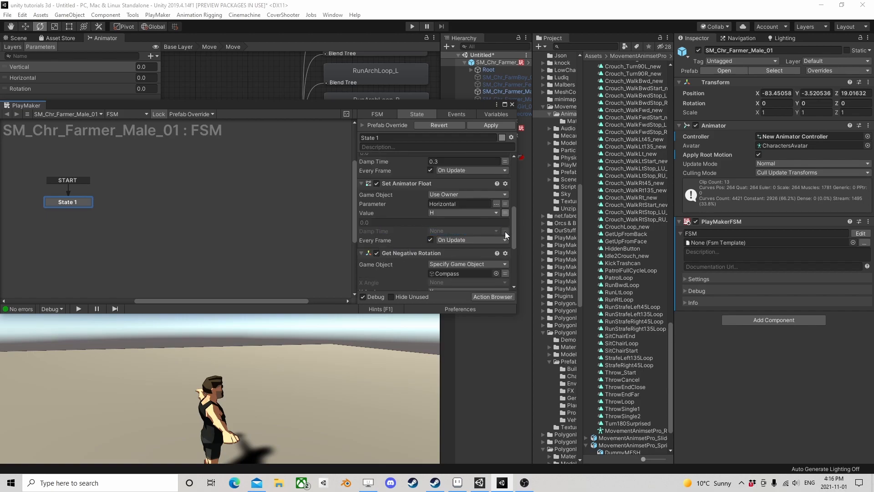
click(412, 27)
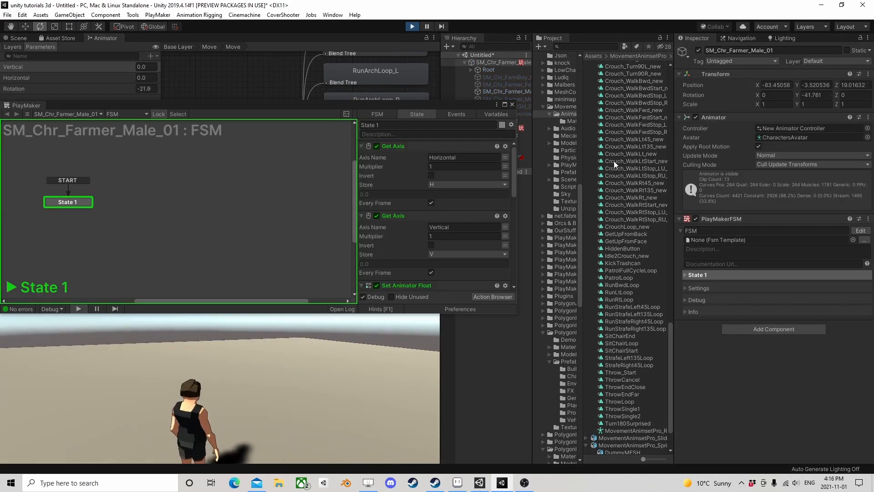
key(d)
key(a)
key(d)
key(w)
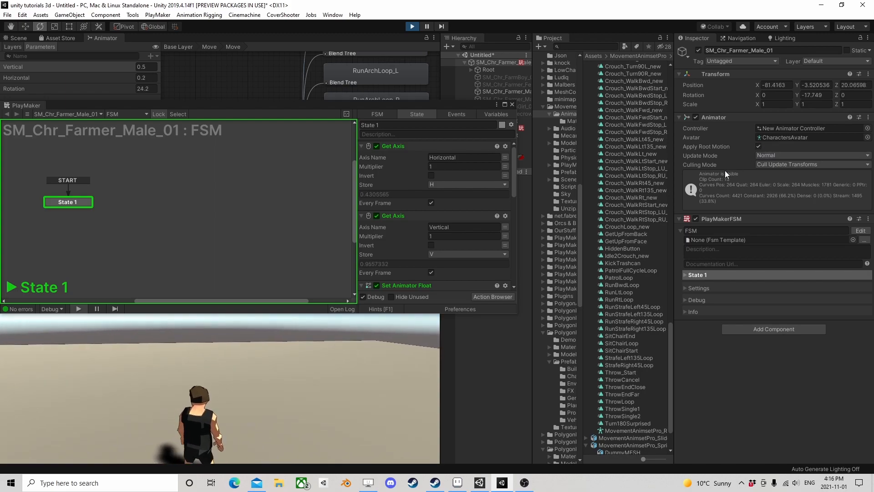
key(a)
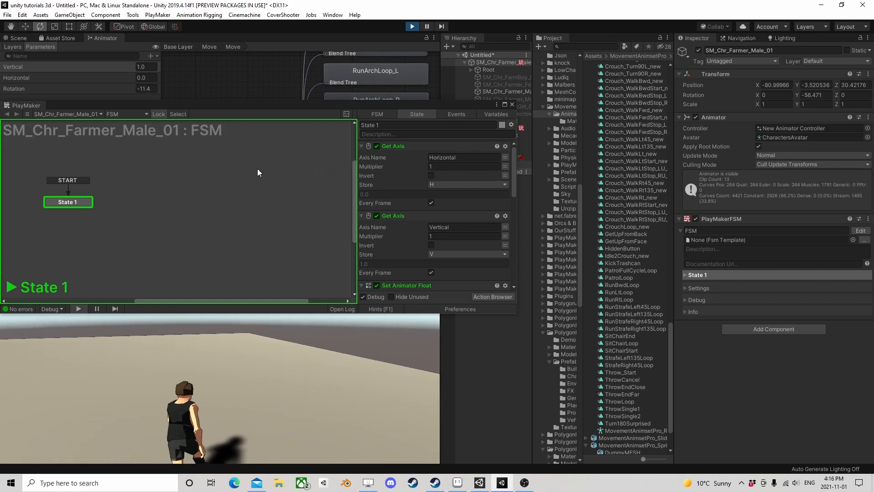
key(d)
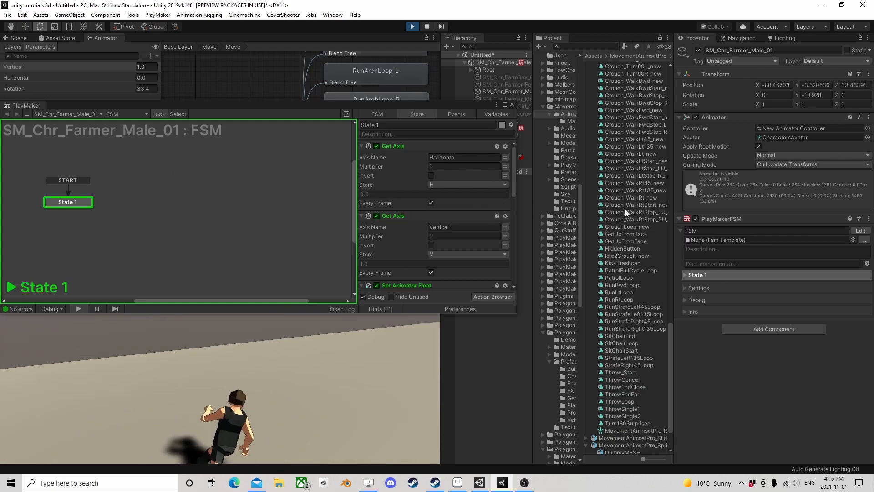
click(412, 27)
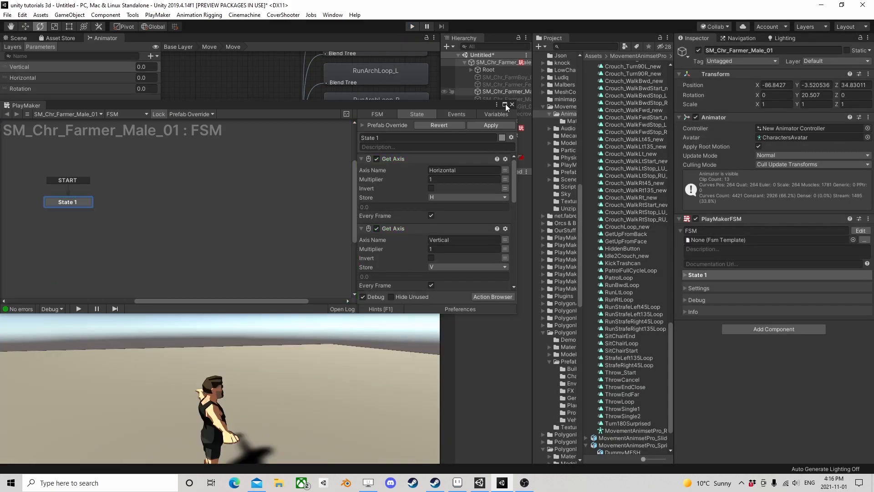
click(512, 105)
Step: Add a second condition on the Rotation parameter with the value 45 to the Move -> Strafe Right transition
scroll(256, 141, down, 2)
double_click(216, 119)
scroll(245, 139, down, 2)
middle_drag(252, 145, 271, 175)
scroll(302, 173, up, 4)
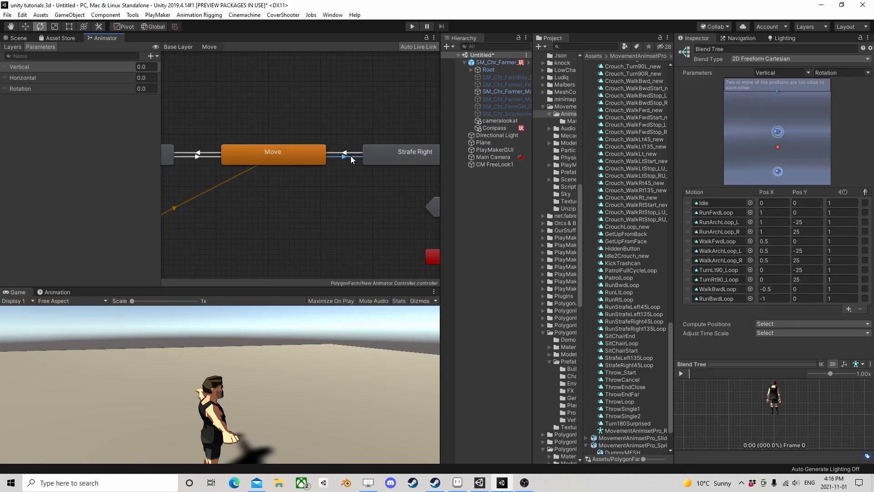
click(350, 157)
click(849, 258)
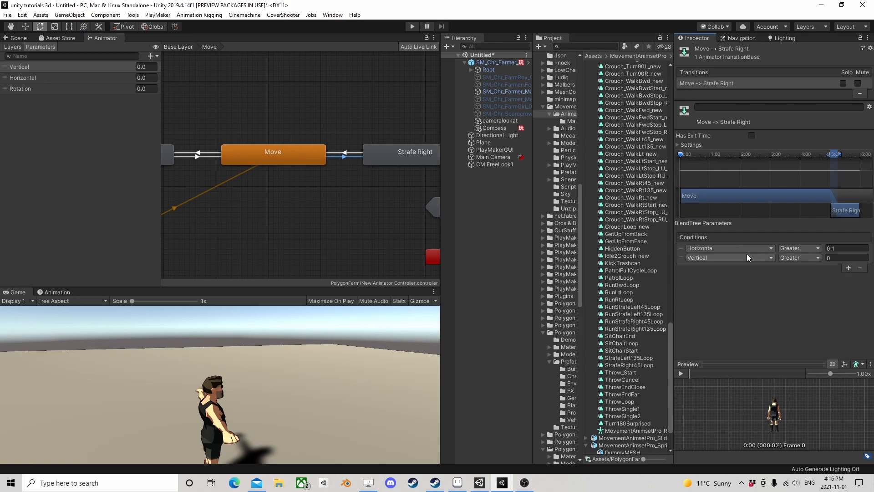
click(729, 258)
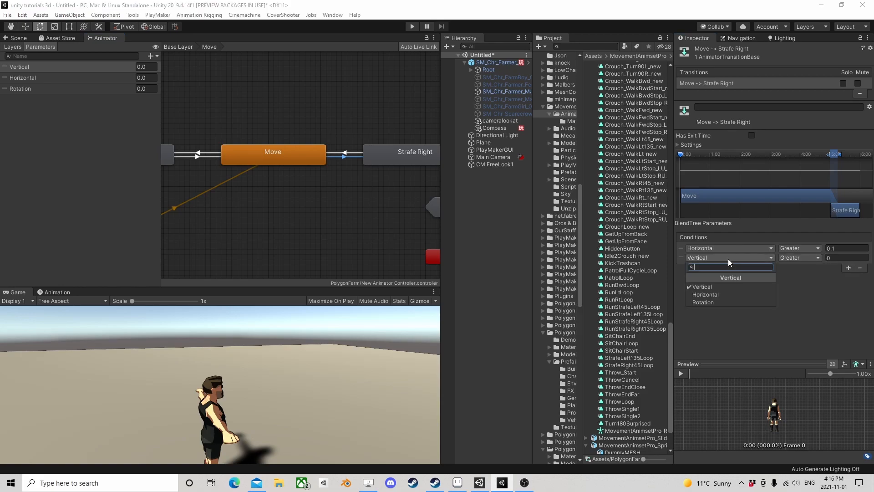
click(711, 302)
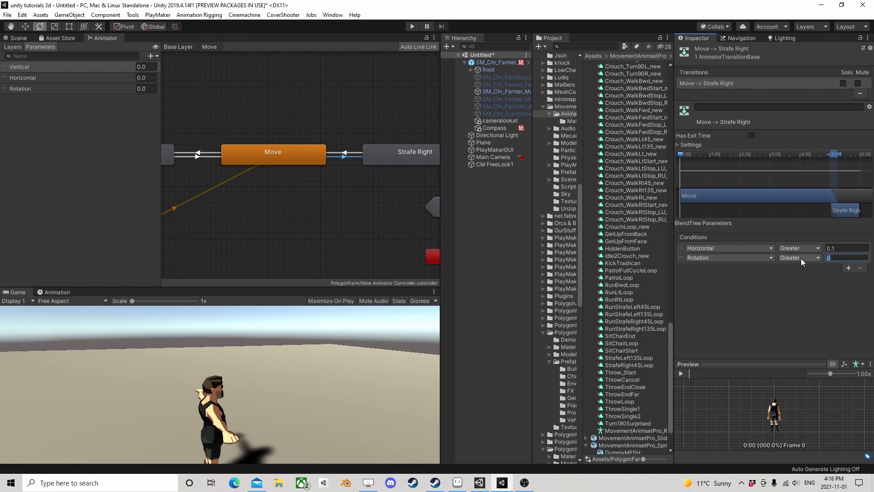
text(45)
click(790, 257)
Step: Add a Rotation Less -45 condition to the Move -> Strafe left transition
click(347, 153)
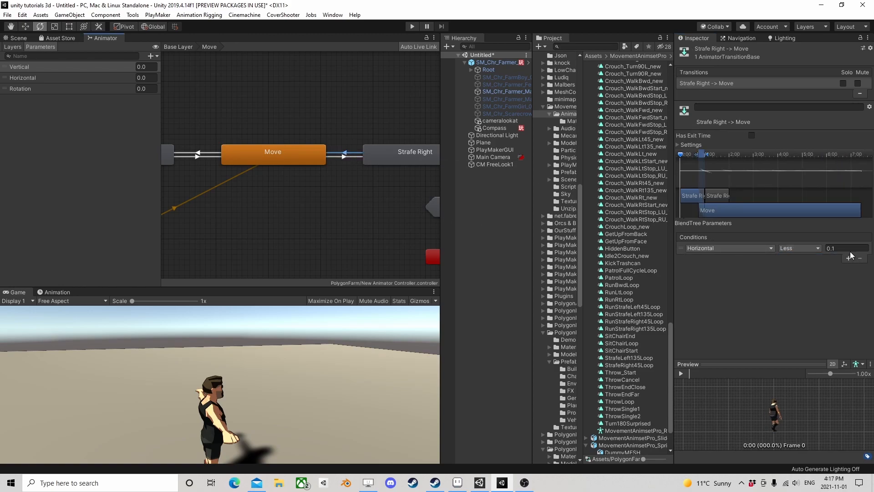
click(201, 152)
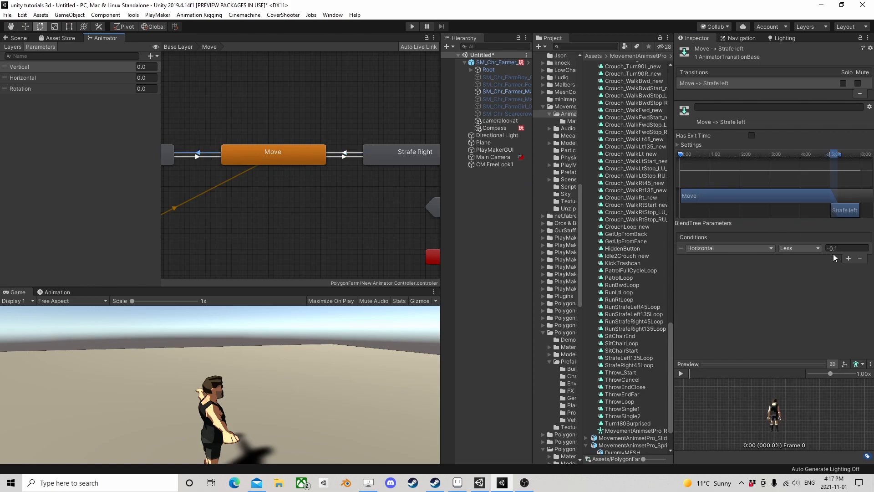
click(849, 258)
click(729, 258)
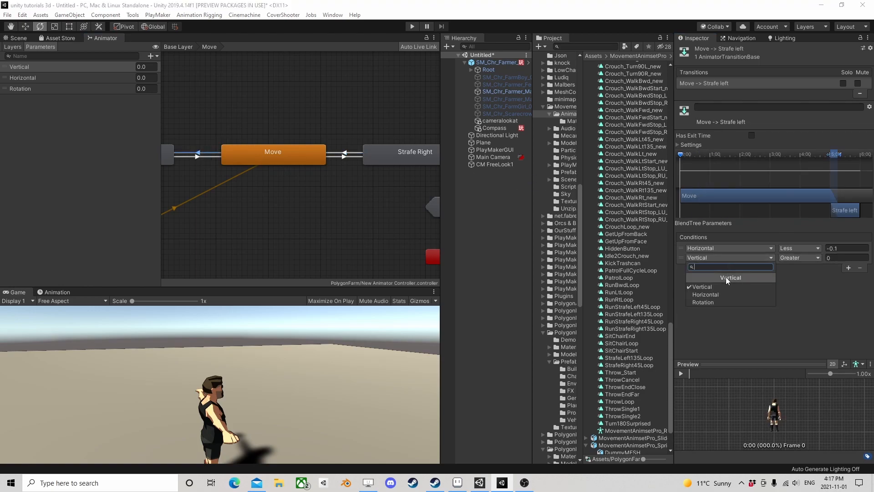
click(714, 298)
click(800, 258)
click(800, 277)
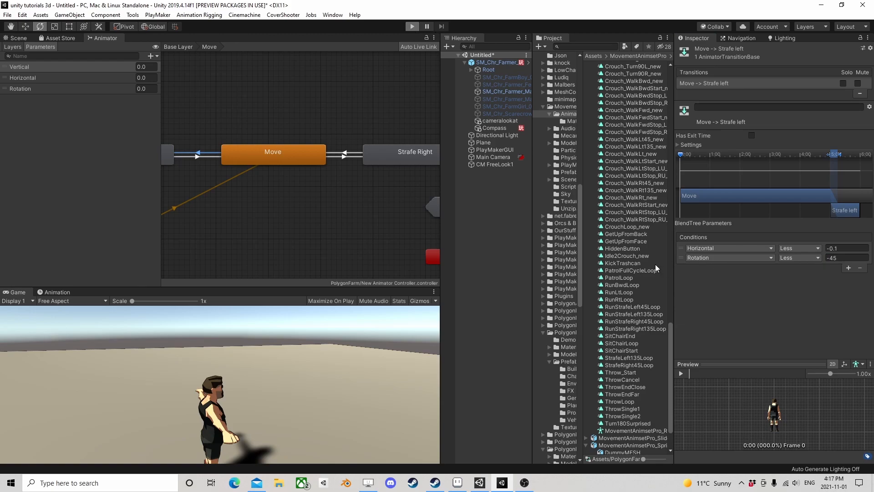
Step: Play-test forward movement and left strafing while watching the transition between Move and Strafe left
key(ctrl+p)
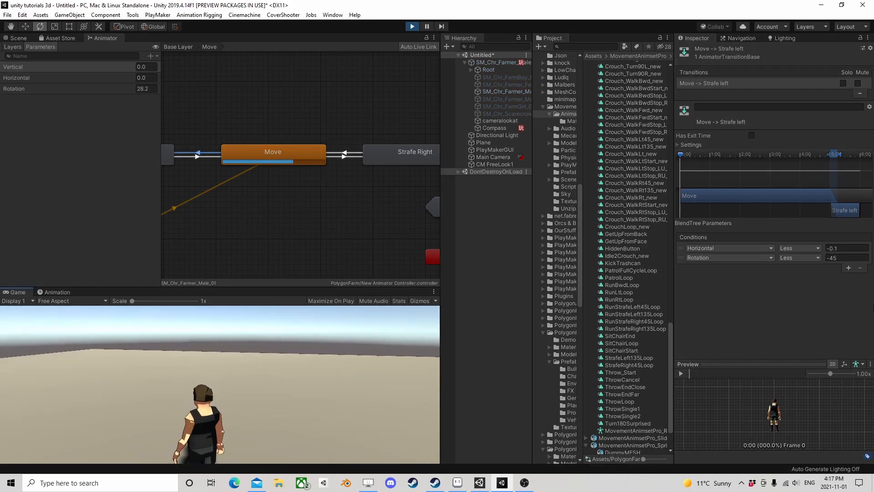
key(w)
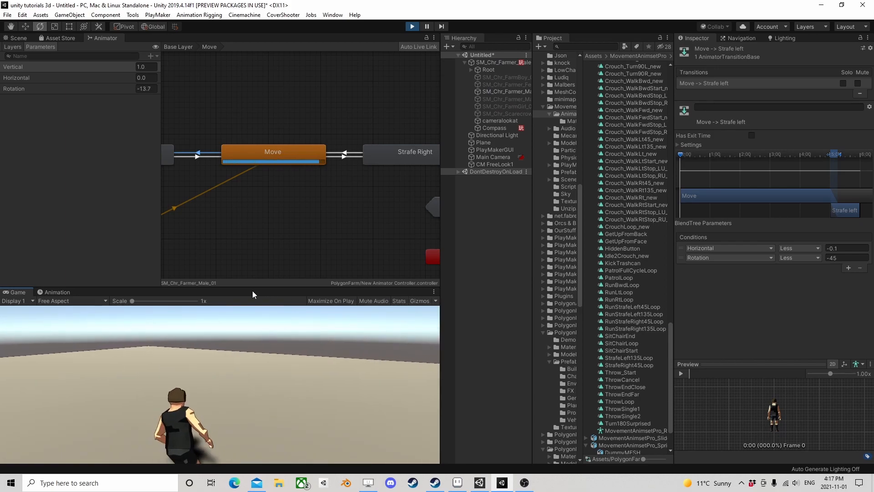
key(a)
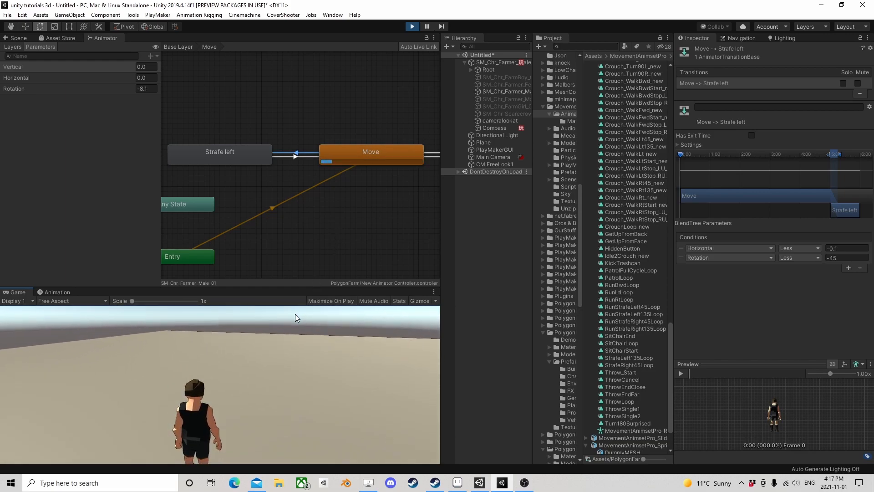
Step: Change the Rotation condition of the Move -> Strafe left transition to Greater and test strafing left in the running game
click(817, 258)
click(806, 269)
click(231, 357)
key(a)
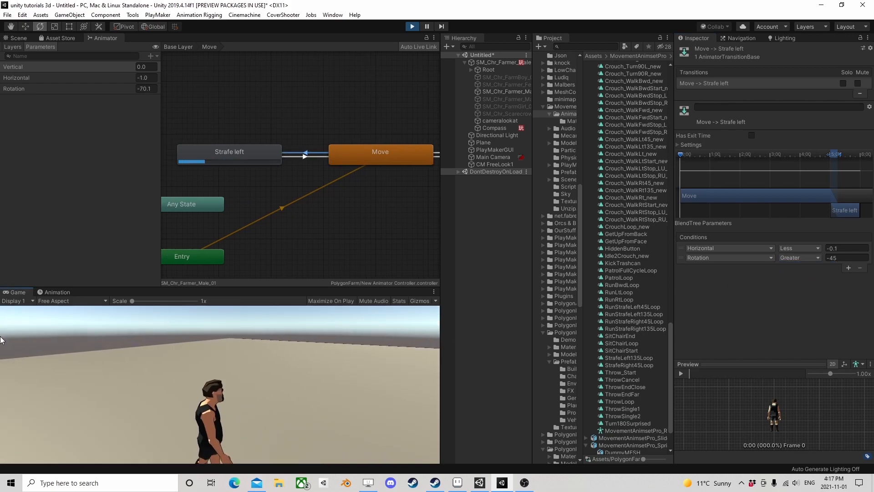
Step: Set the Rotation condition to -15 on the Move -> Strafe left transition and to Less 15 on the Move -> Strafe Right transition
key(w)
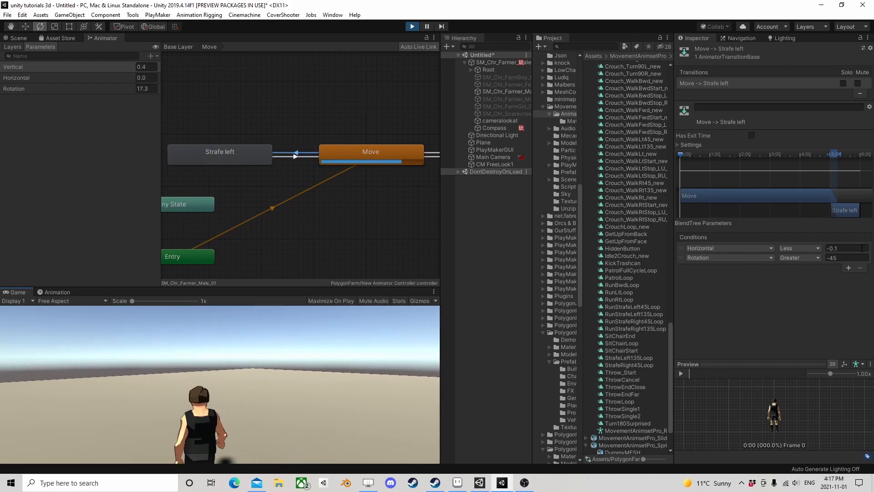
click(830, 258)
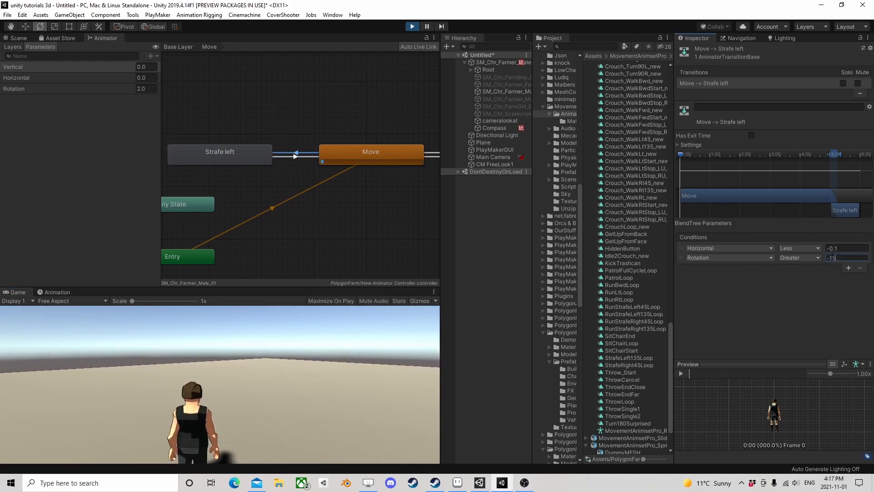
click(395, 154)
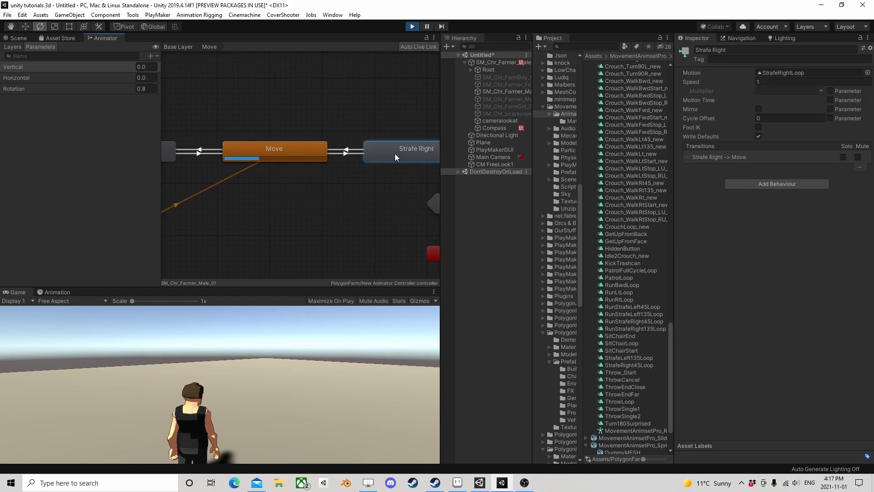
click(350, 152)
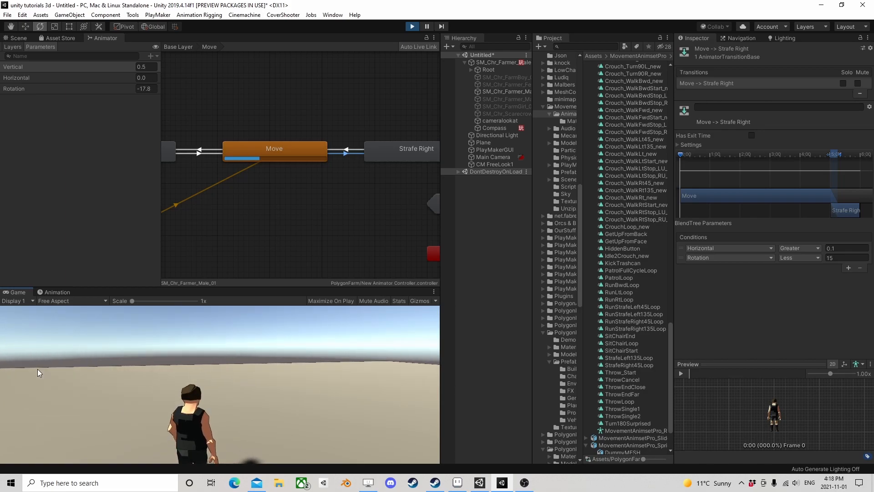
Step: Play-test running forward and strafing right while watching the Move and Strafe Right states, and stop the game
key(w)
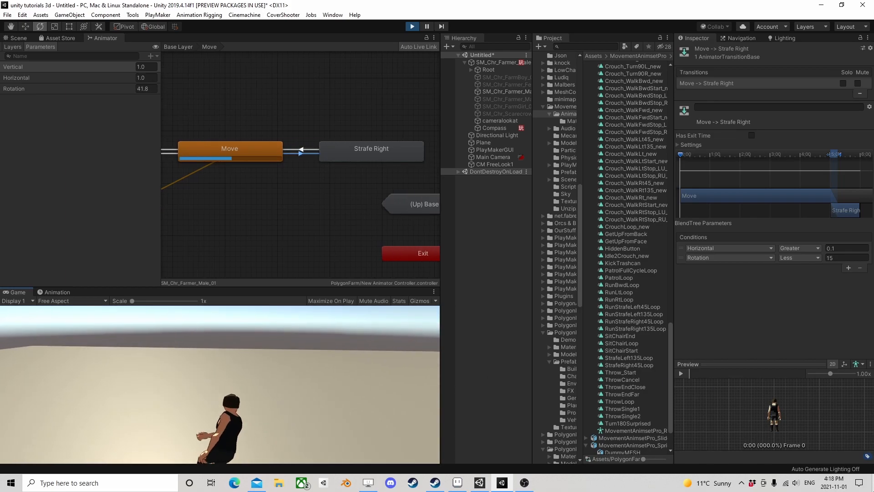
key(d)
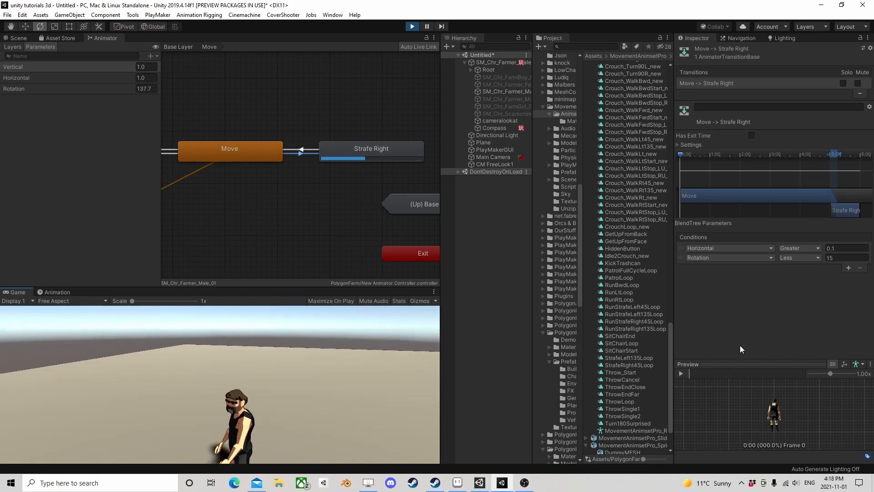
click(412, 26)
Step: Add a Rotation Greater 45 condition to the Strafe Right -> Move transition
click(302, 149)
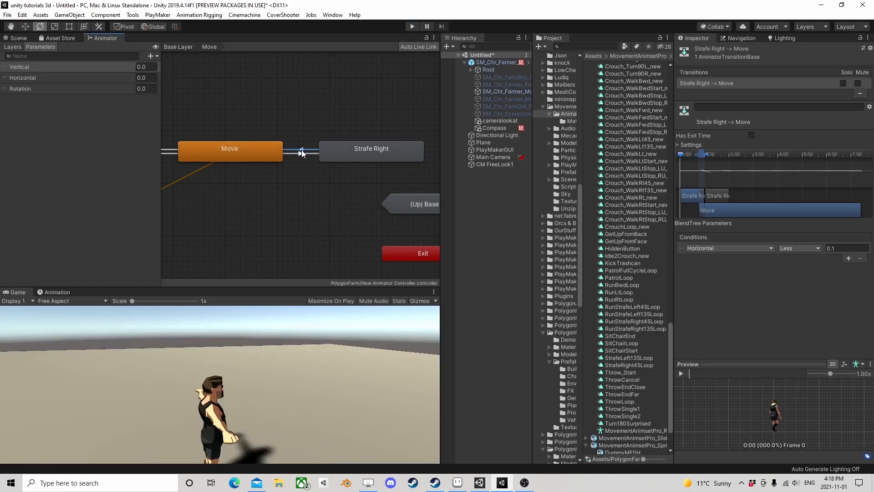
click(725, 261)
click(715, 259)
click(709, 302)
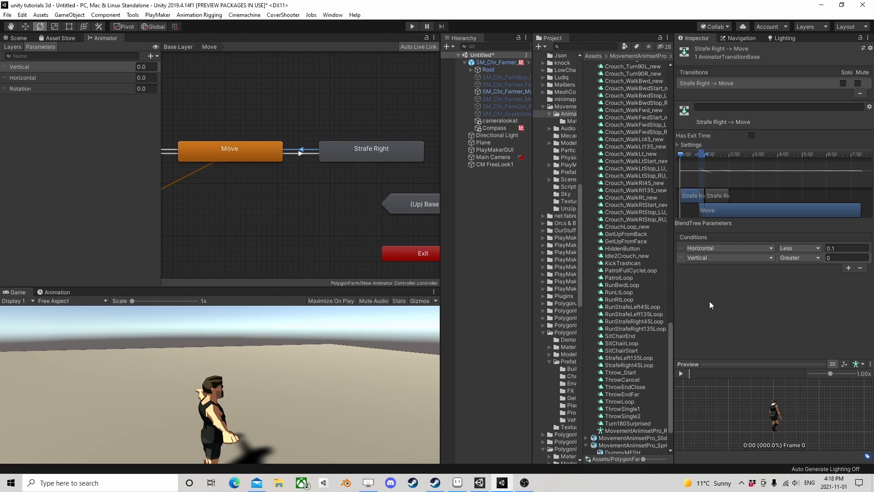
click(832, 258)
text(45)
Step: Add a Rotation Less -45 condition to the Strafe left -> Move transition
middle_drag(184, 163, 249, 168)
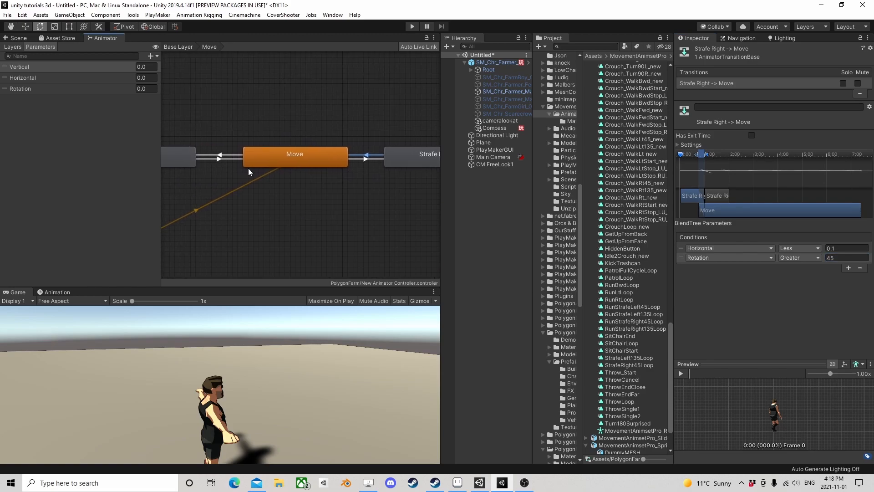
click(217, 159)
click(848, 258)
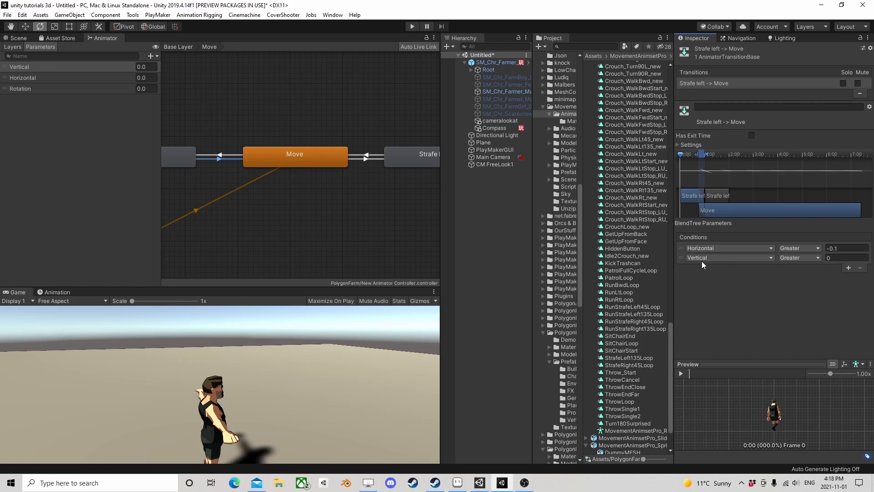
click(729, 258)
click(710, 304)
click(800, 258)
click(801, 277)
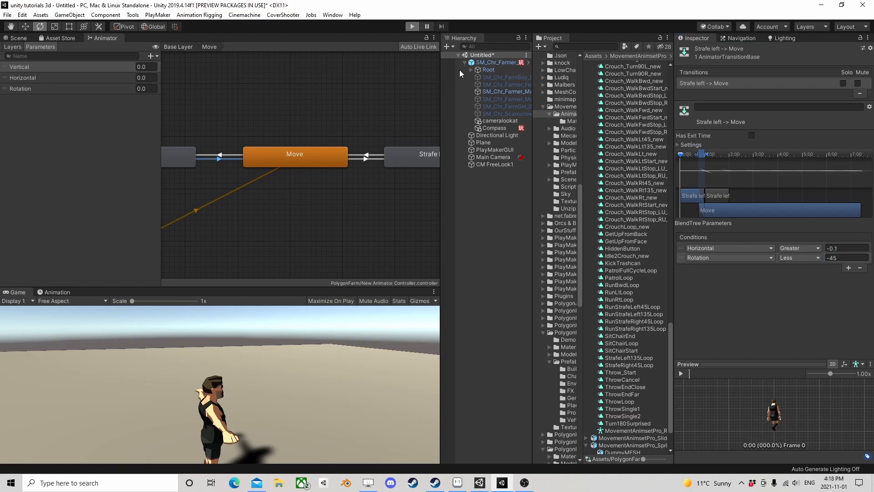
Step: Run the game and test moving forward and strafing right with the changed return conditions
key(ctrl+p)
key(w)
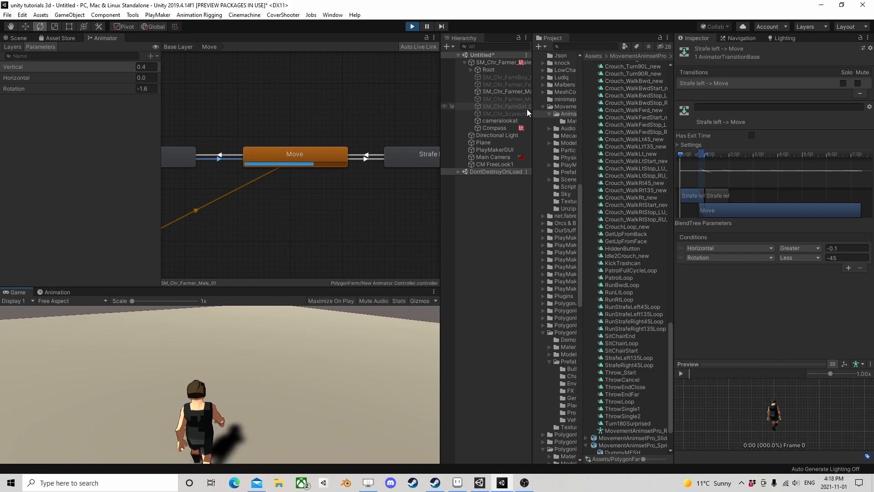
key(d)
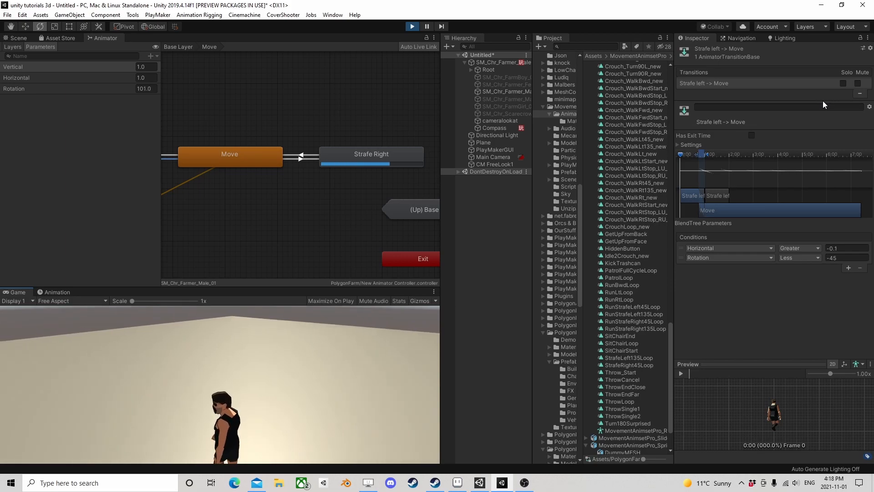
Step: Stop the game and remove the Rotation condition from the Strafe Right -> Move transition
click(315, 156)
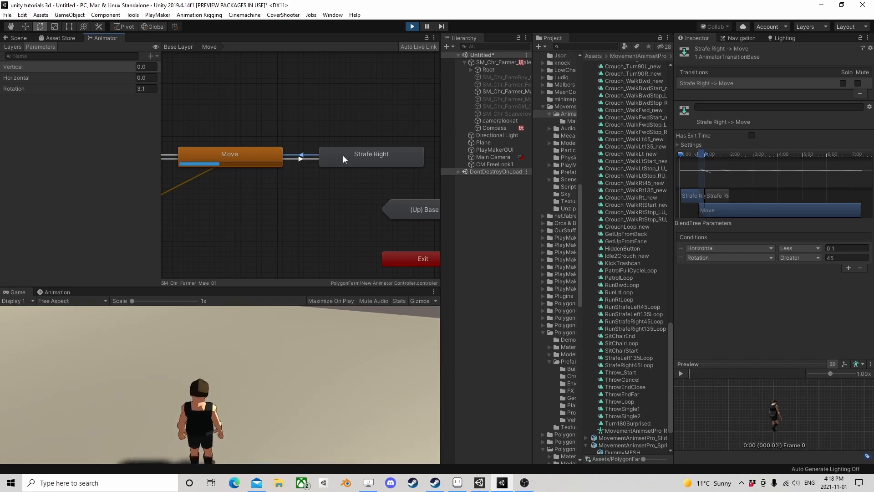
click(411, 27)
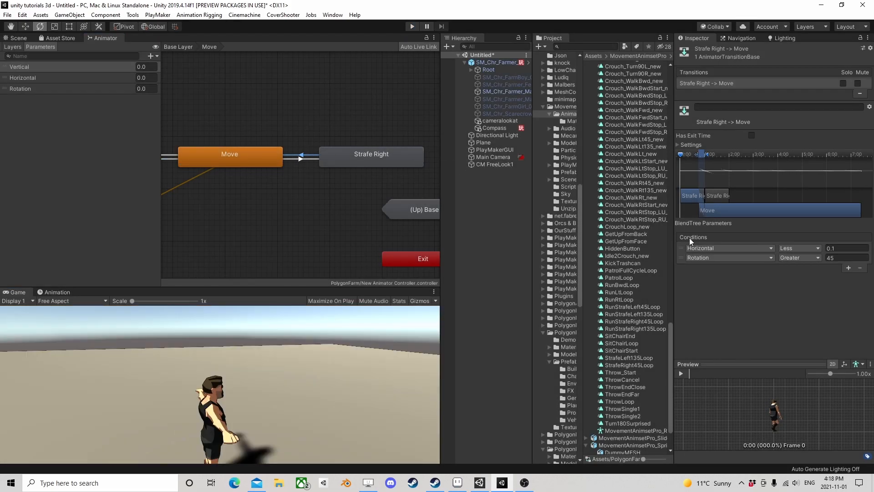
click(681, 258)
click(860, 269)
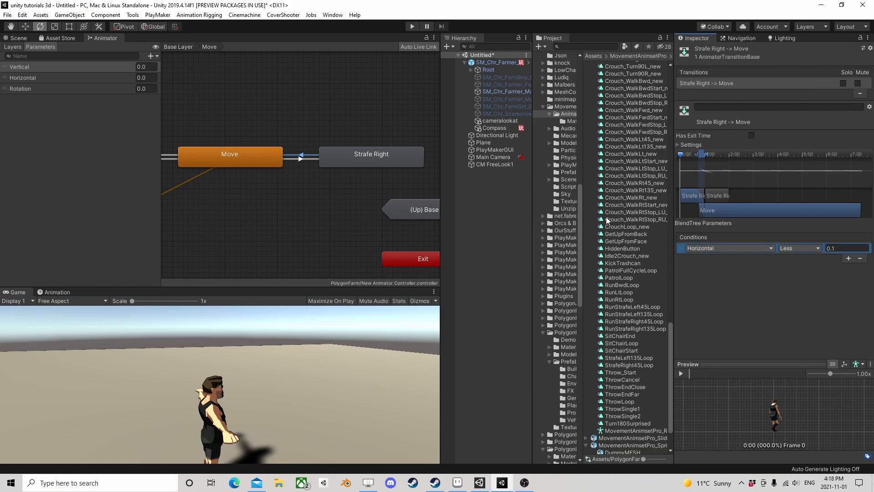
Step: Create a second transition from Strafe Right to Move and inspect the two transitions between these states
right_click(335, 155)
click(343, 160)
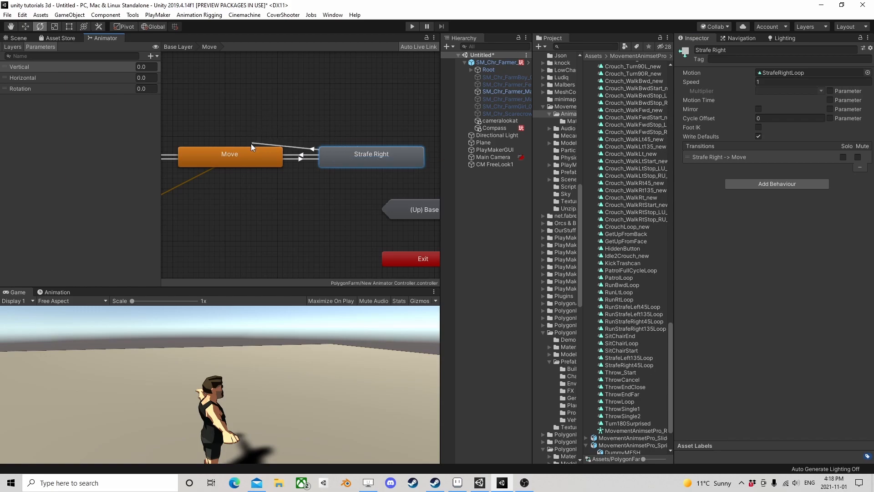
click(243, 155)
click(293, 154)
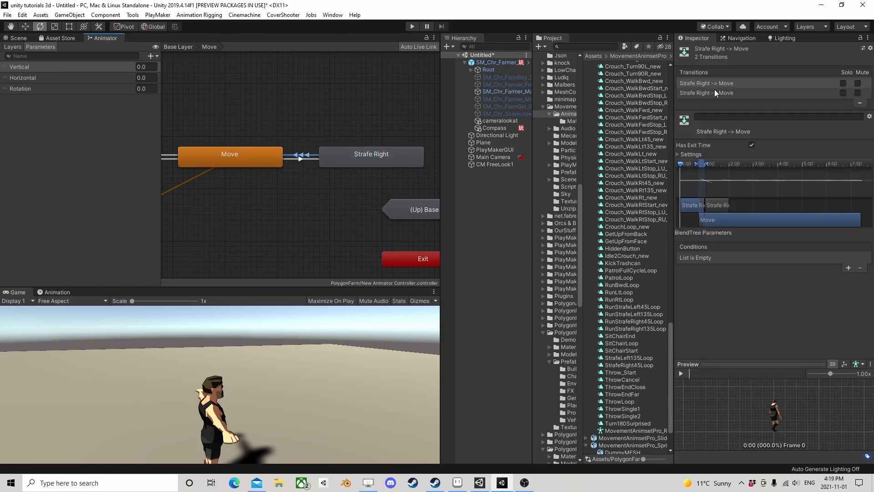
click(715, 90)
click(704, 82)
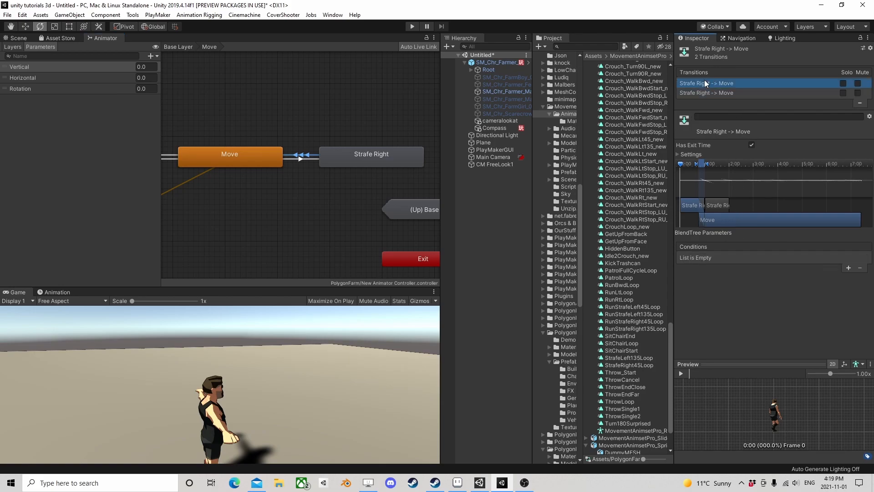
Step: Disable Has Exit Time on the new Strafe Right -> Move transition and give it a Rotation Greater 45 condition
click(751, 146)
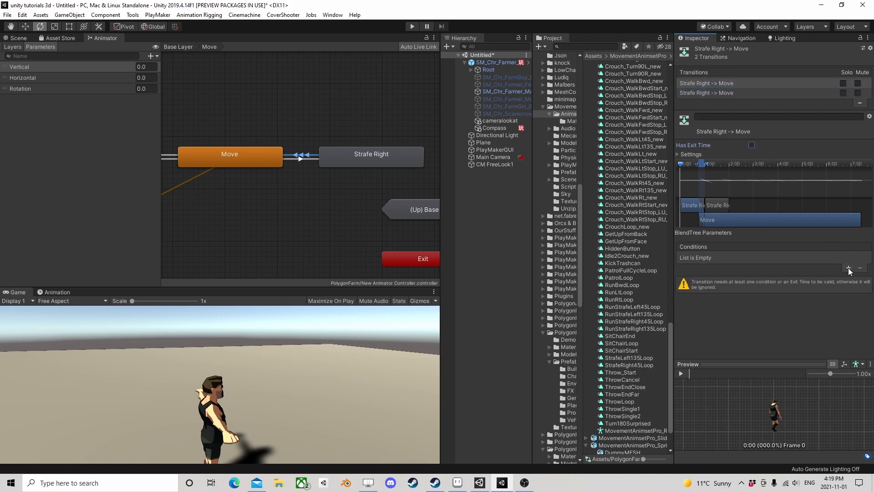
click(848, 267)
click(730, 257)
click(719, 302)
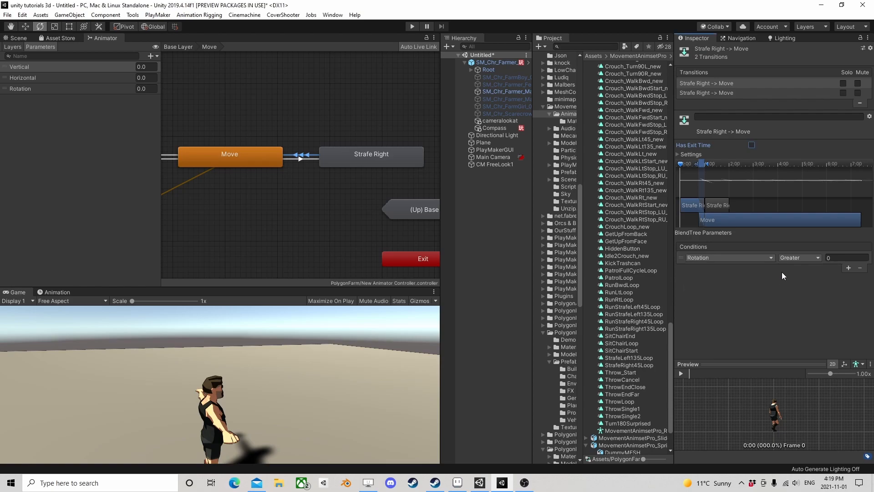
click(796, 256)
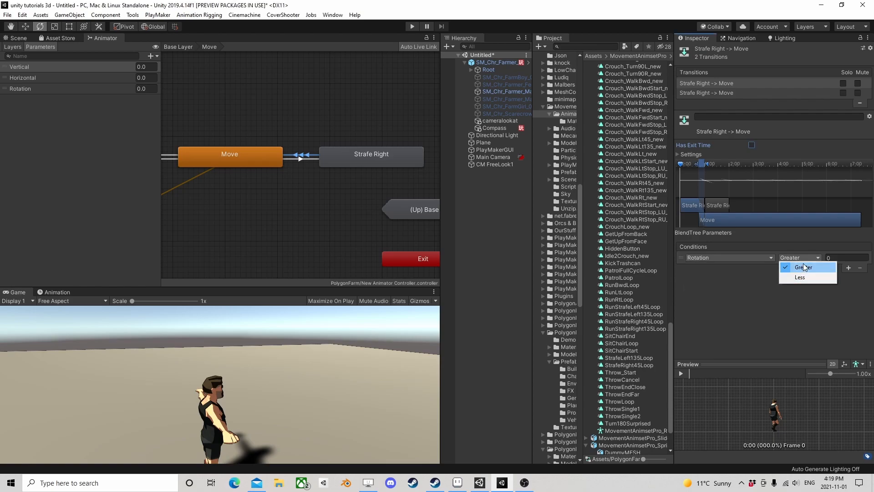
click(804, 264)
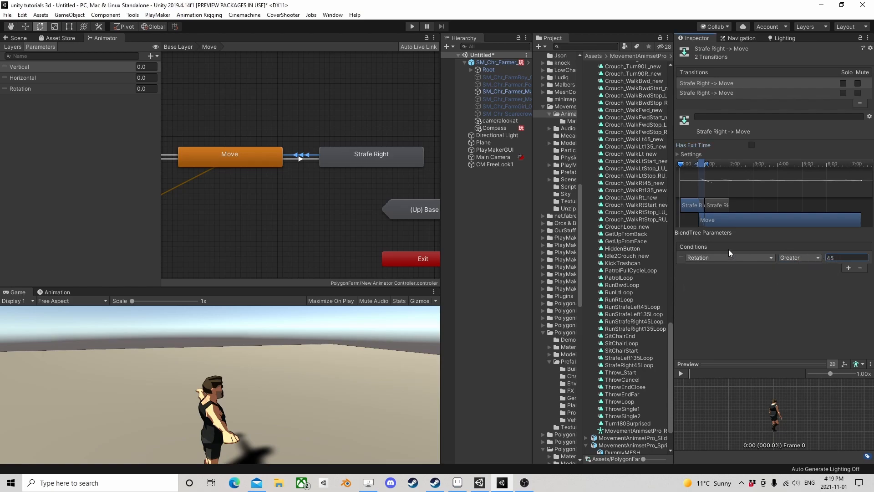
Step: Remove the Rotation condition from the Strafe left -> Move transition
click(315, 160)
middle_drag(231, 178, 373, 179)
click(294, 161)
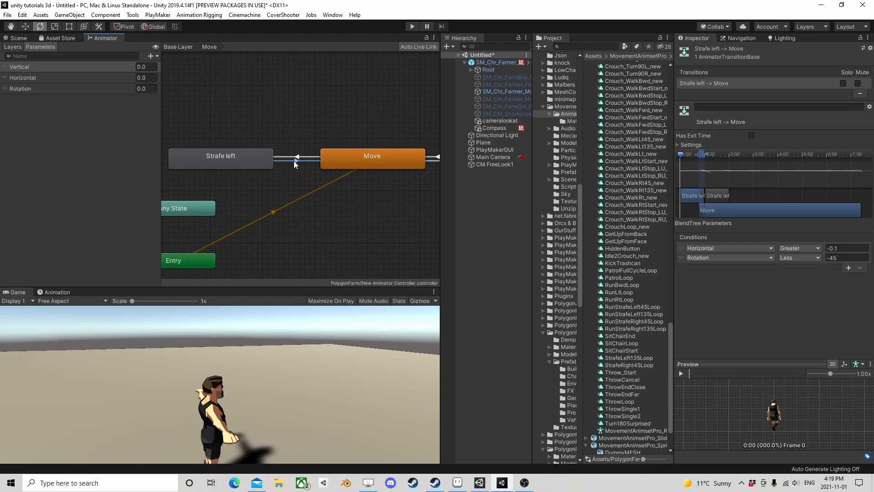
click(680, 258)
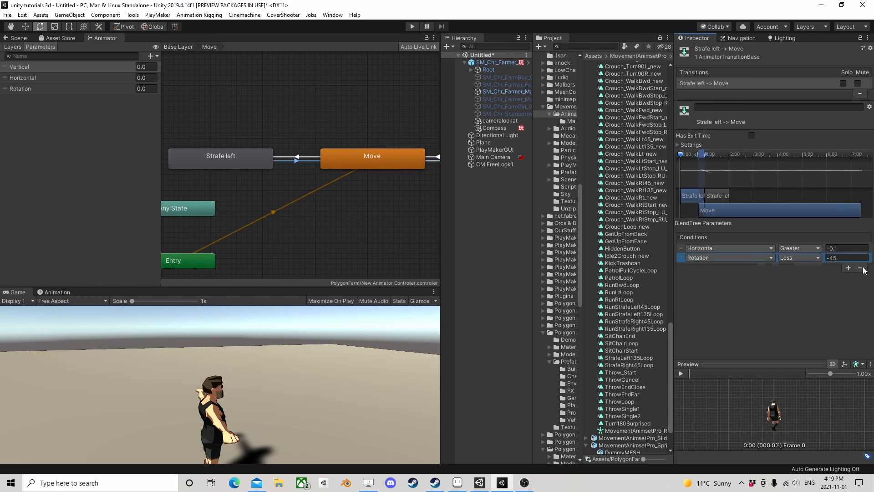
click(860, 268)
Step: Create a second transition from Strafe left to Move and select it for editing
right_click(242, 162)
click(261, 166)
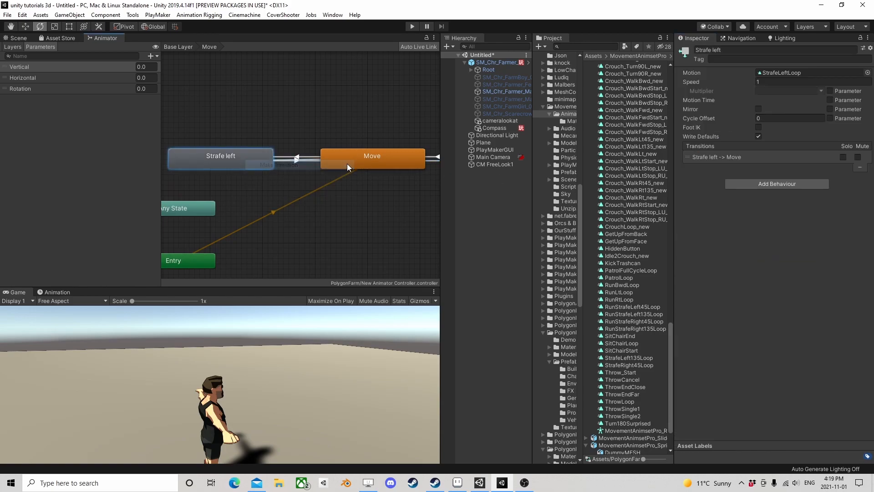
click(346, 164)
click(292, 160)
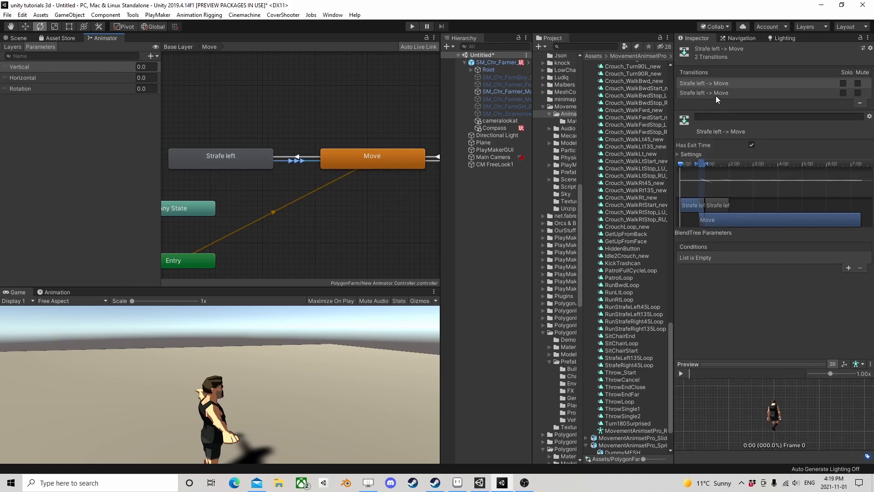
Step: Disable Has Exit Time on the new Strafe left -> Move transition and give it a Rotation Greater -45 condition
click(752, 145)
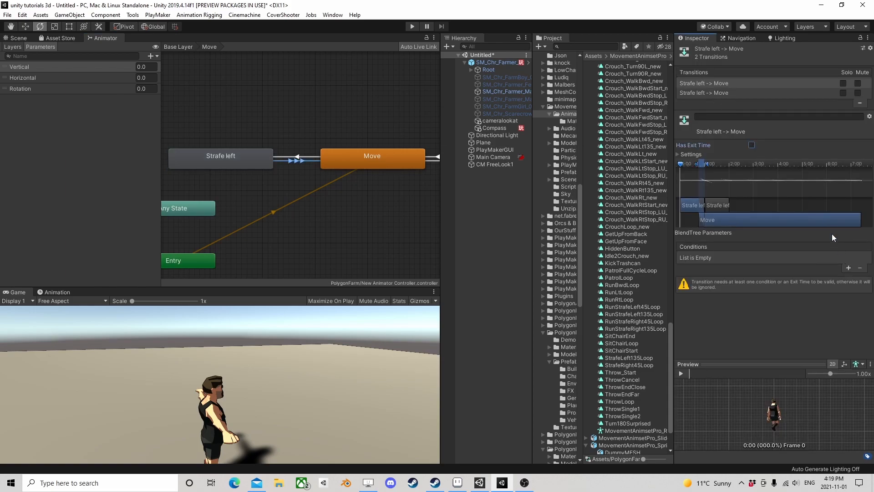
click(848, 269)
click(729, 258)
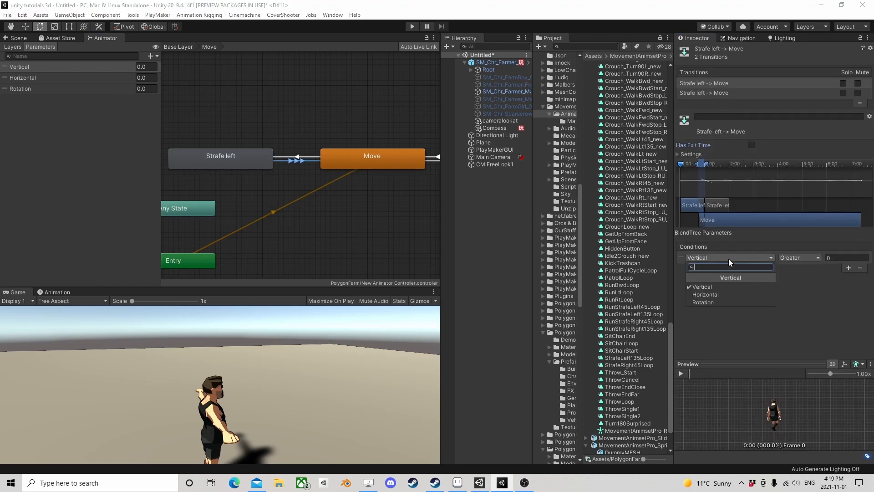
click(708, 300)
click(794, 256)
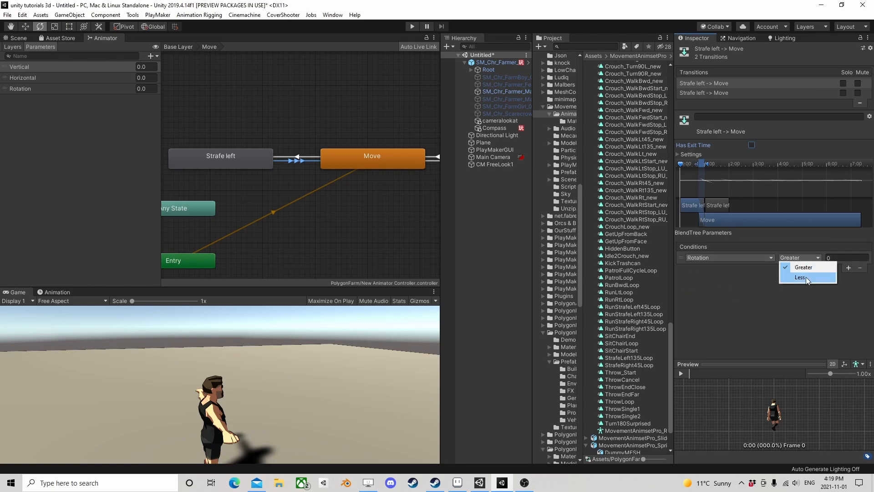
click(800, 269)
click(842, 258)
text(-45)
Step: Play-test the character with the new return transitions, stop the game, and glance at the scene before returning to the state graph
click(412, 27)
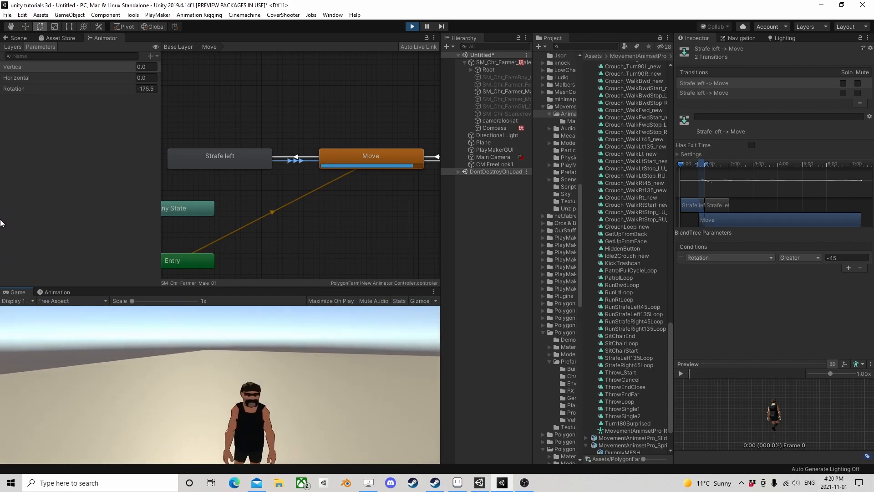
click(411, 26)
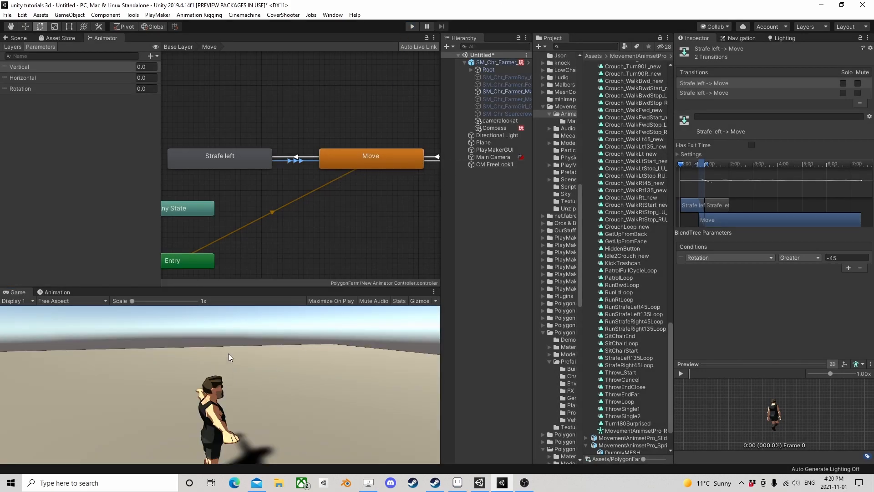
click(18, 38)
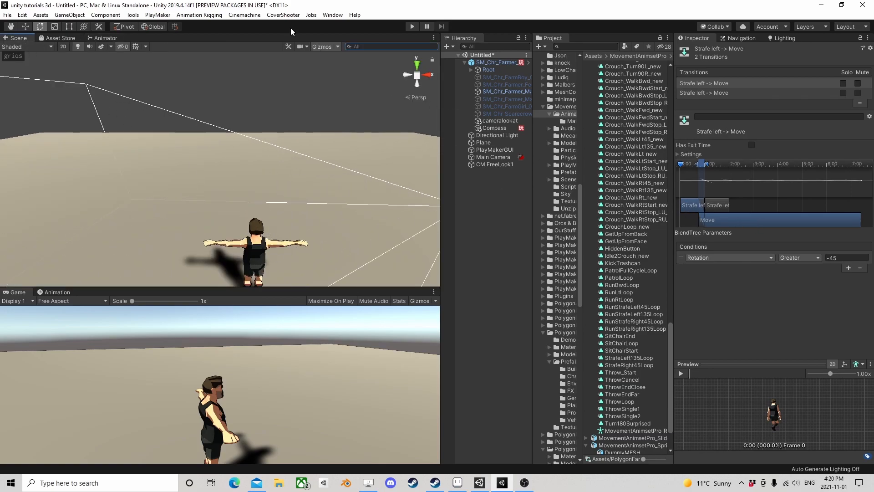
click(103, 39)
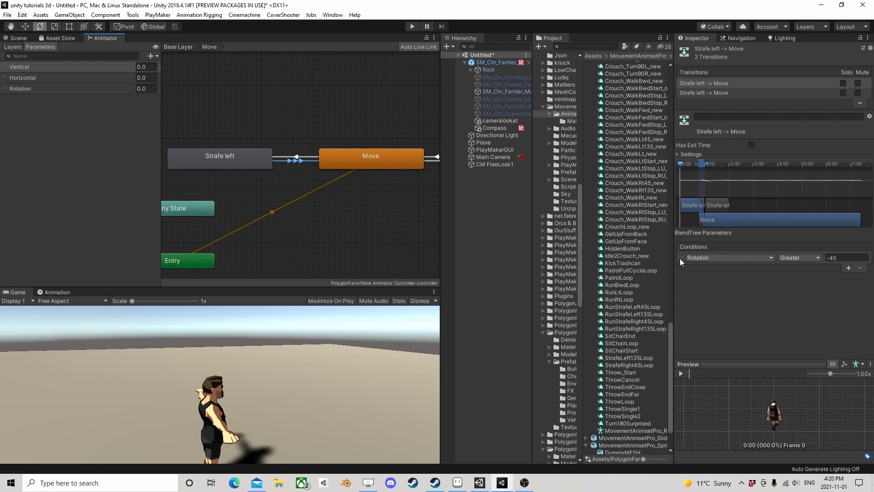
Step: Mute the first Strafe left -> Move transition and the first Strafe Right -> Move transition
click(722, 85)
right_click(721, 84)
click(749, 90)
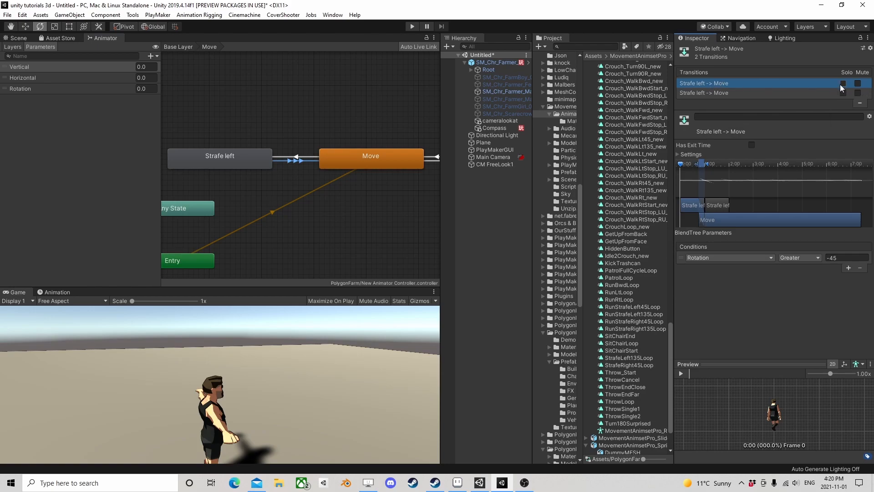
click(857, 85)
middle_drag(381, 172, 285, 158)
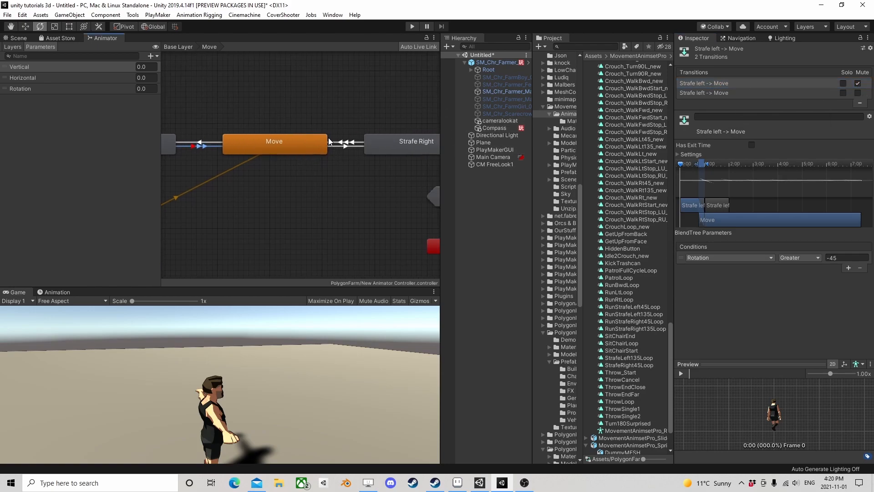
click(353, 144)
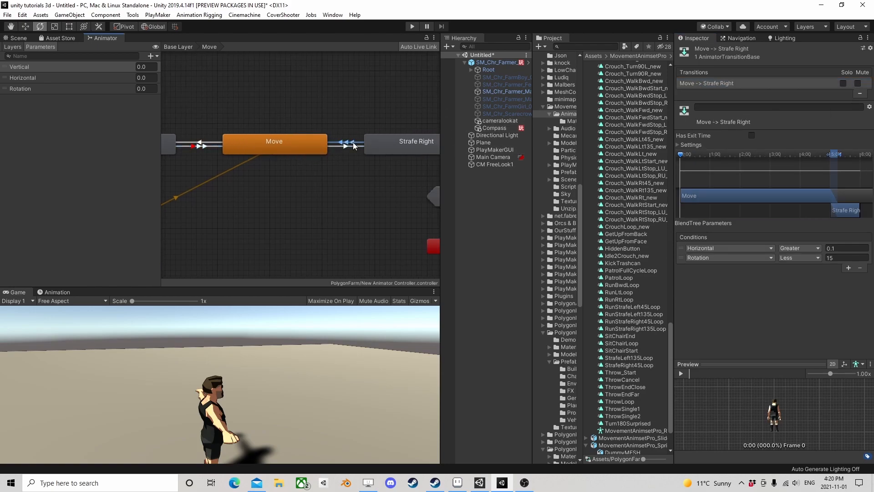
click(858, 84)
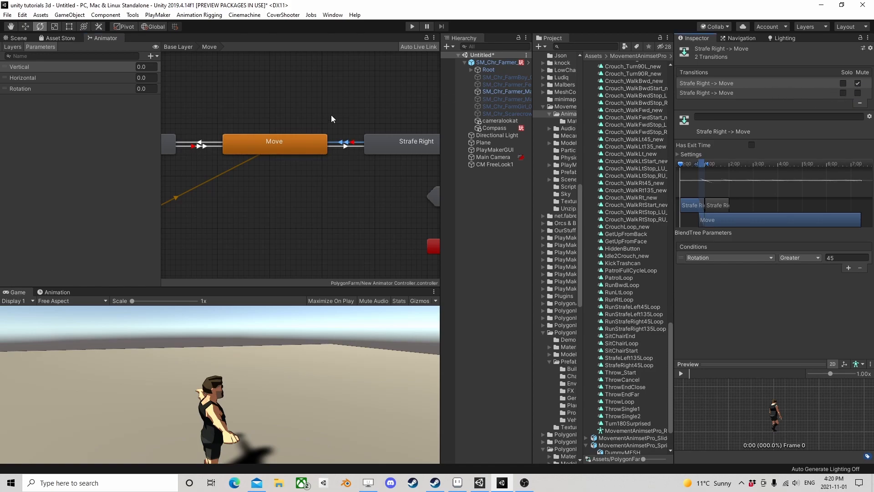
Step: Remove the Rotation condition from both the Move -> Strafe Right and Move -> Strafe left transitions
click(345, 146)
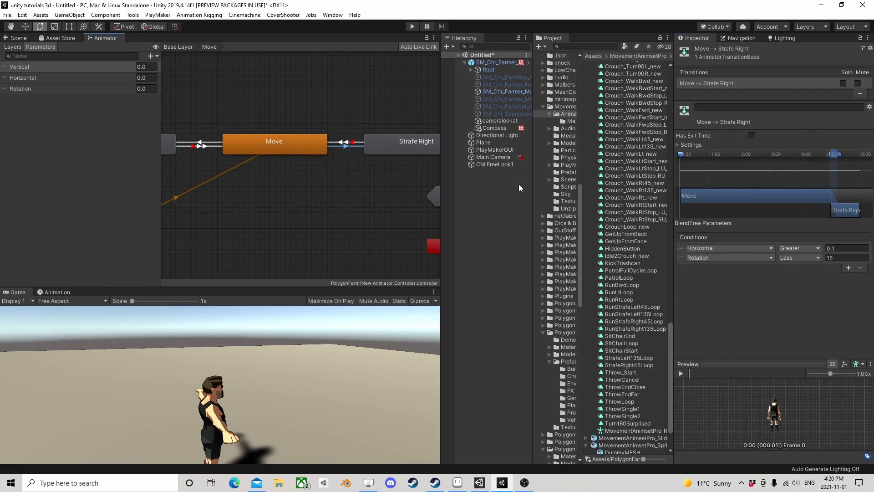
click(682, 257)
click(860, 268)
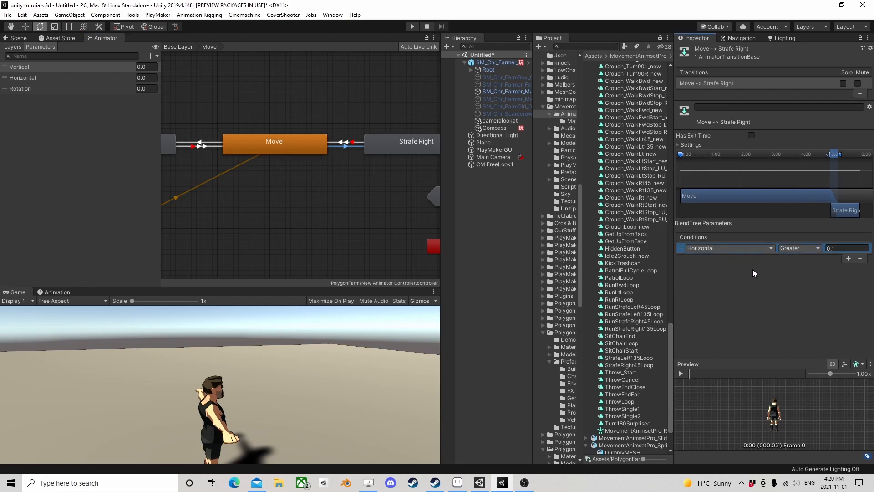
click(199, 144)
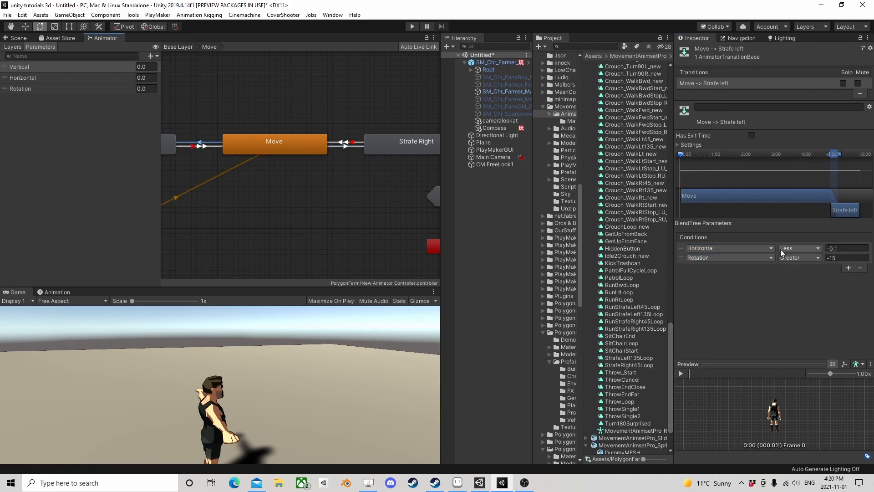
click(681, 259)
click(861, 268)
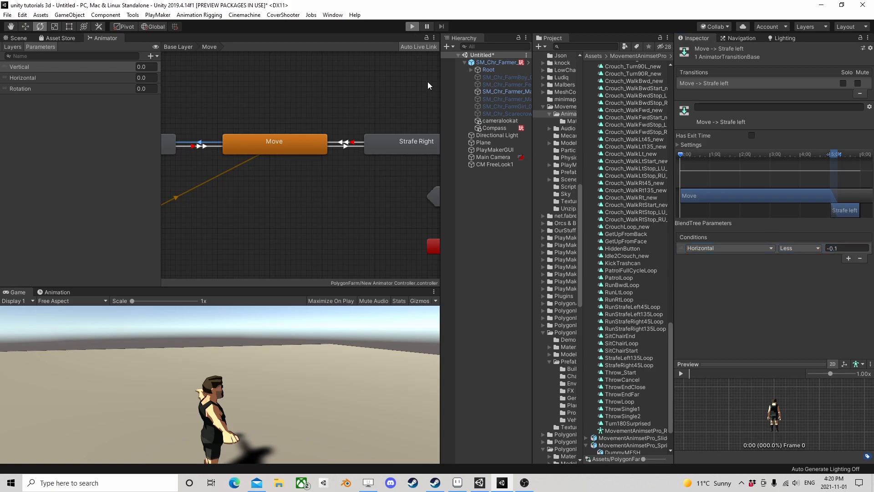
Step: Play-test the character running and turning with the simplified strafe transitions, and stop the game
key(ctrl+p)
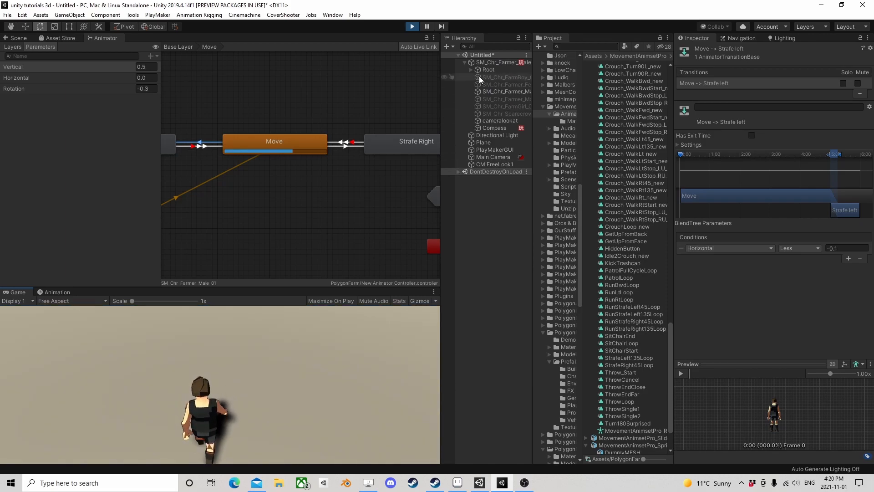
key(w)
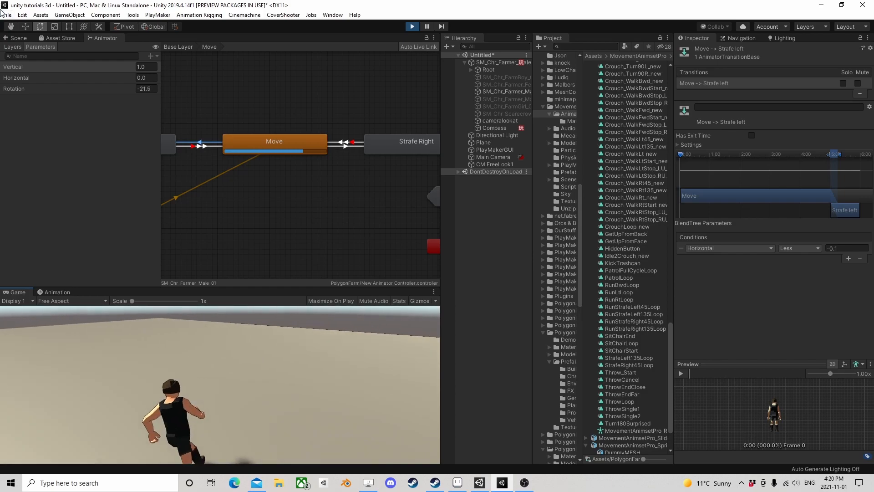
key(d)
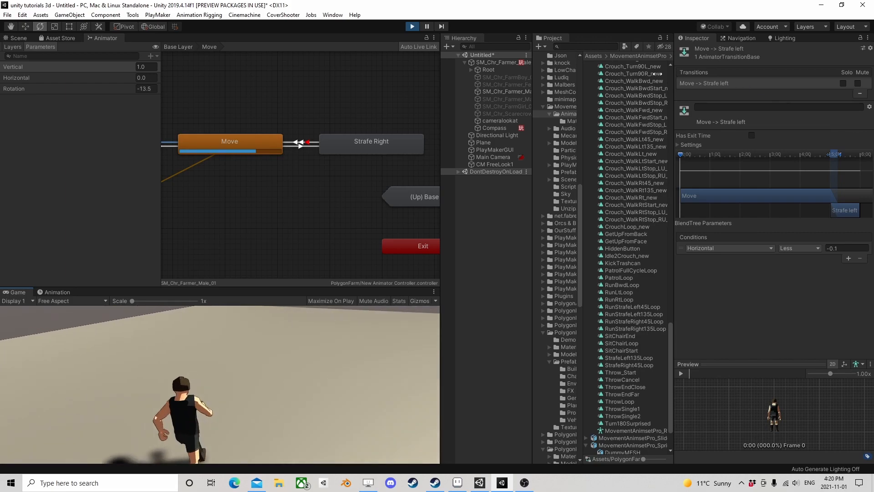
click(412, 27)
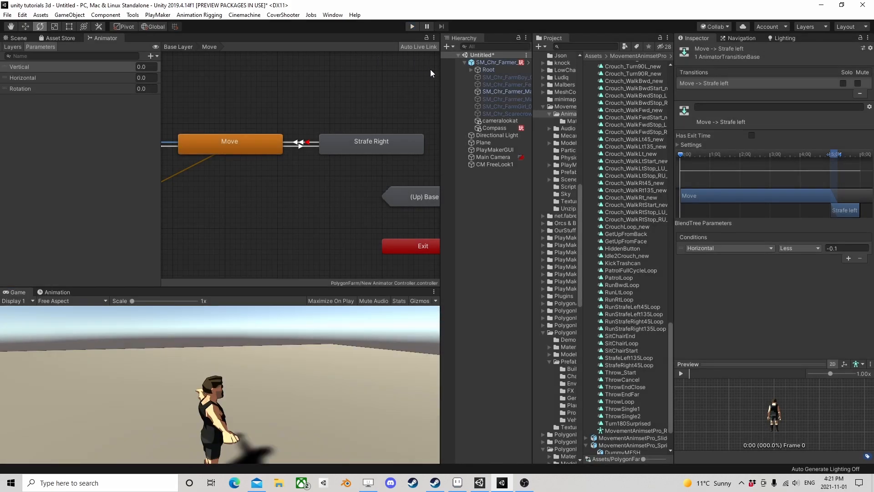
Step: Collapse the SM_Chr_Farmer_Male_01 hierarchy and add a Capsule Collider component to this root object
click(464, 63)
click(477, 63)
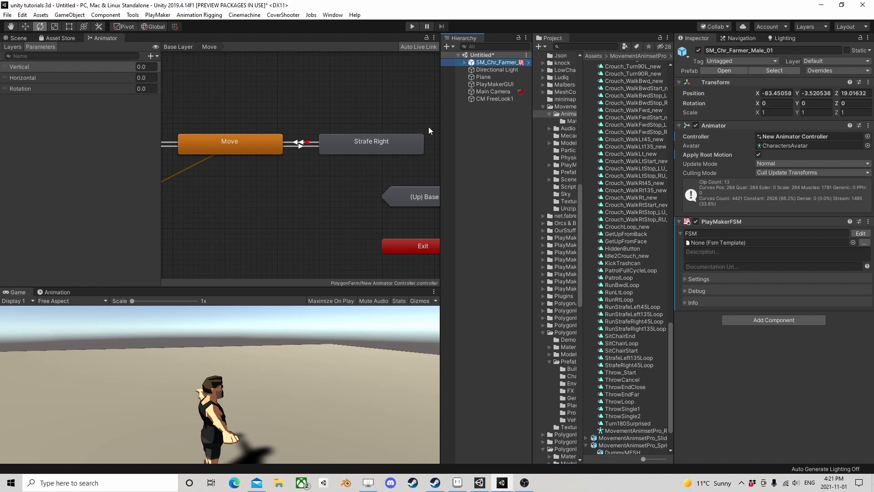
click(774, 323)
text(cap)
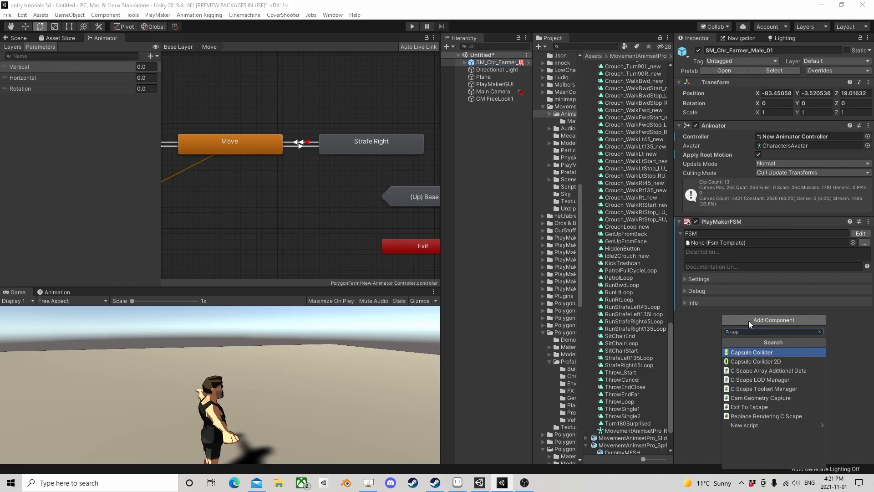
click(756, 353)
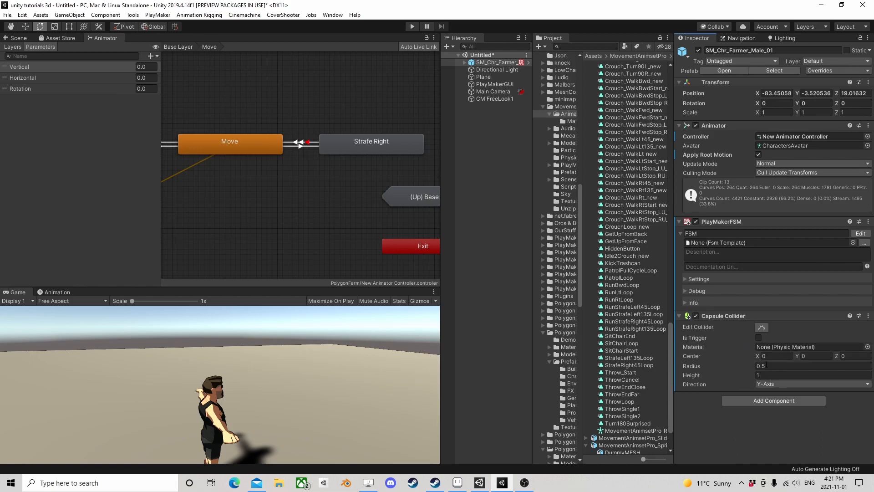
Step: Add a Rigidbody component to the farmer
click(769, 401)
text(ti)
key(BackSpace)
key(BackSpace)
text(ri)
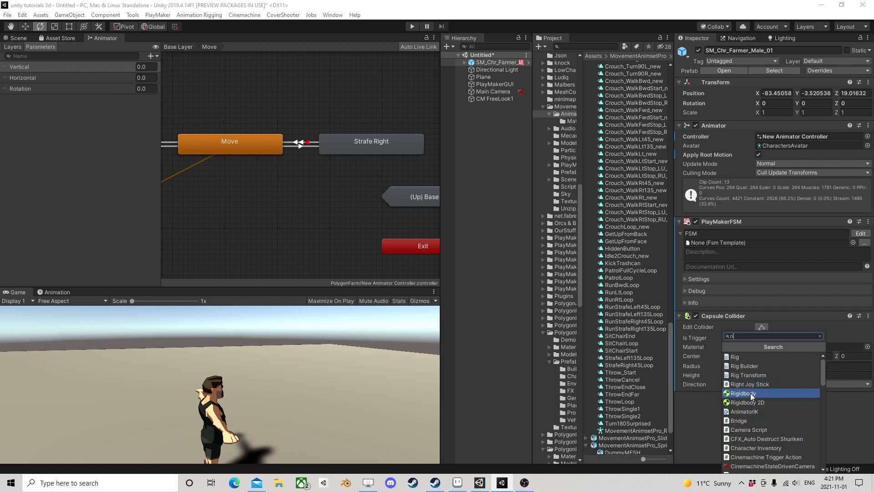
click(751, 392)
scroll(762, 378, down, 3)
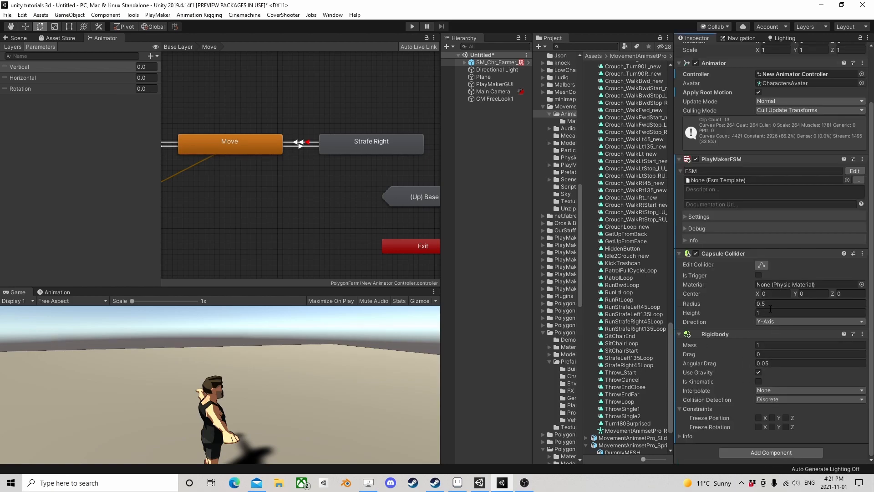
Step: Fit the Capsule Collider to the farmer in the scene with radius 0.25, height 1.8 and center Y 0.9
click(19, 38)
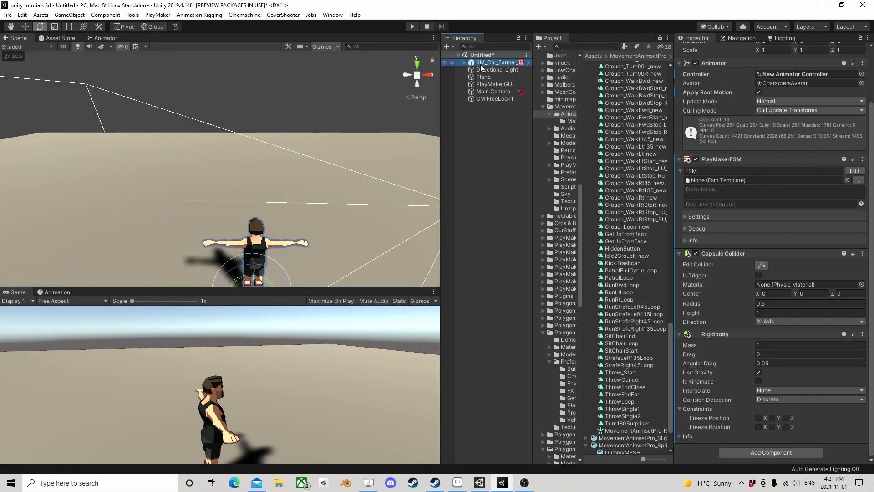
double_click(480, 64)
click(767, 303)
text(0.25)
click(765, 313)
text(1.8)
click(804, 293)
text(0.9)
scroll(234, 186, down, 8)
middle_drag(249, 150, 246, 177)
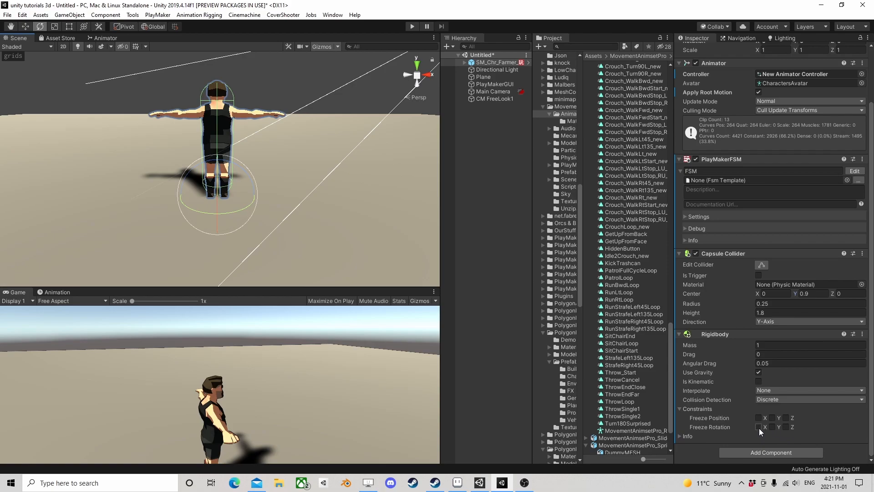
Step: Freeze the Rigidbody's rotation on X and Z, and start the game to test moving the character forward
click(786, 426)
click(758, 427)
key(ctrl+p)
key(w)
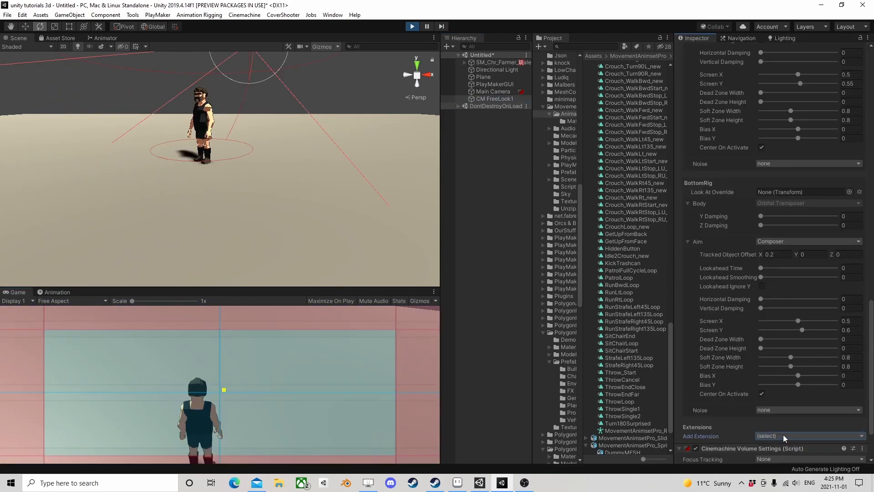
Step: Add the CinemachineCollider extension to the CM FreeLook1 camera
click(780, 435)
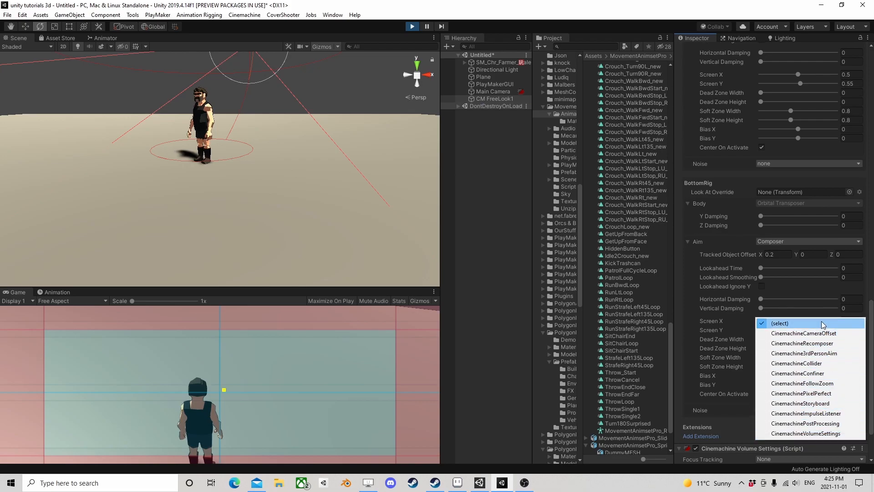
click(796, 363)
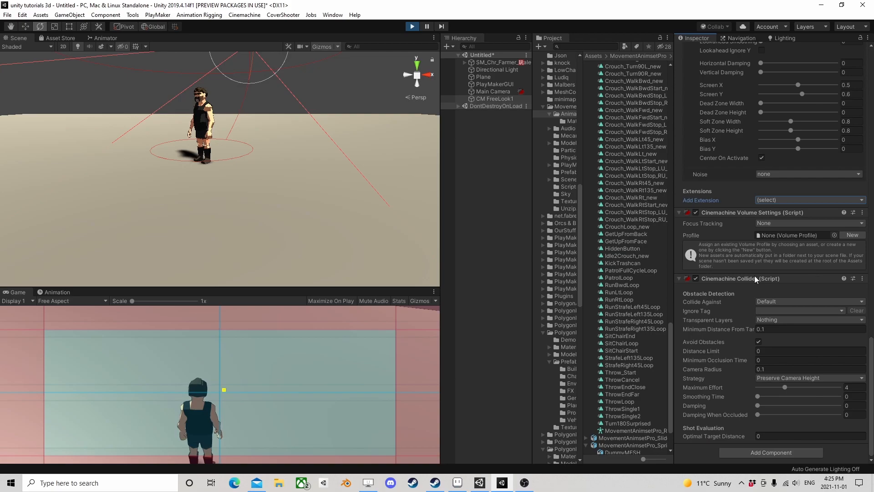
scroll(277, 188, down, 4)
Step: Create a cube in the running scene and scale it into a thin wall: X 5, Y 5, Z 0.1
middle_drag(297, 124, 219, 191)
click(69, 15)
mouse_move(83, 48)
click(219, 47)
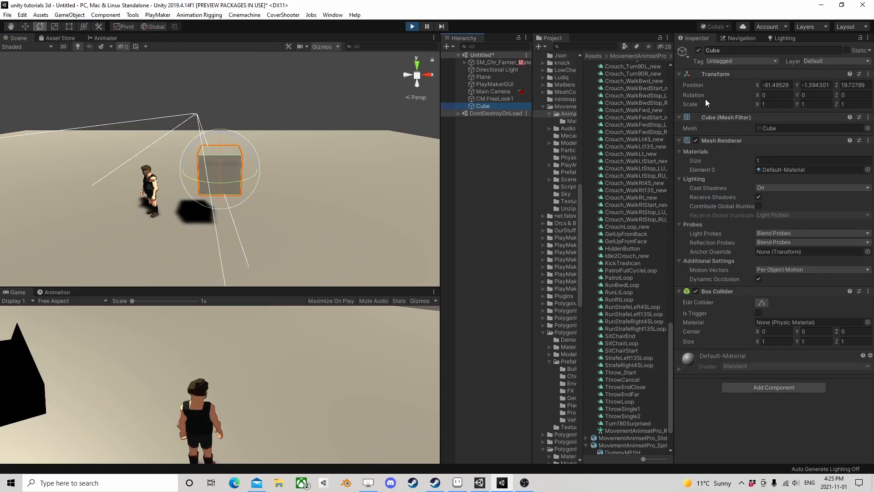
click(813, 104)
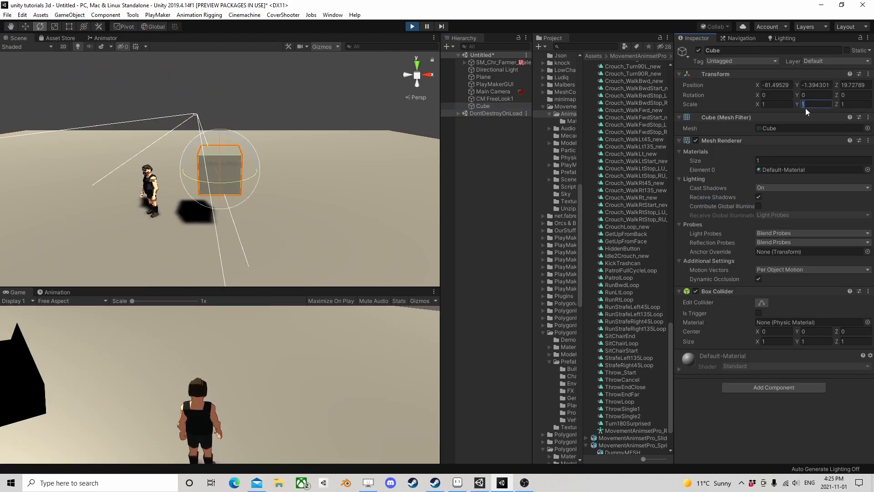
text(5)
key(shift+Tab)
text(5)
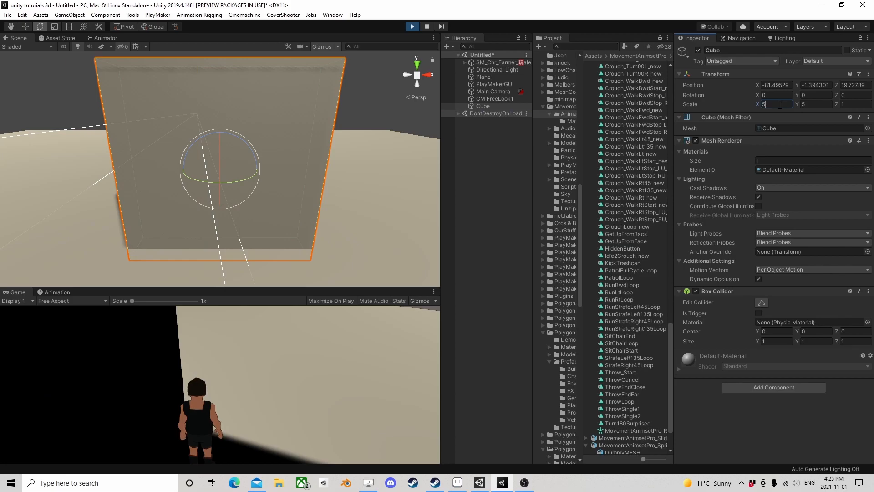
click(852, 105)
Step: Rotate the wall to about 50.6 degrees on Y and move it beside the farmer, to about X -82.15, Z 20.63
drag(243, 184, 192, 198)
key(w)
scroll(249, 109, down, 3)
middle_drag(248, 108, 146, 167)
drag(119, 223, 108, 207)
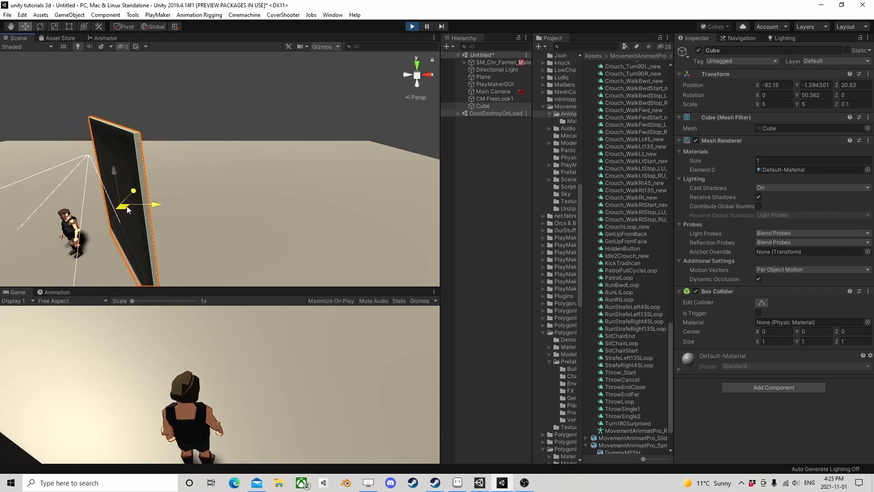